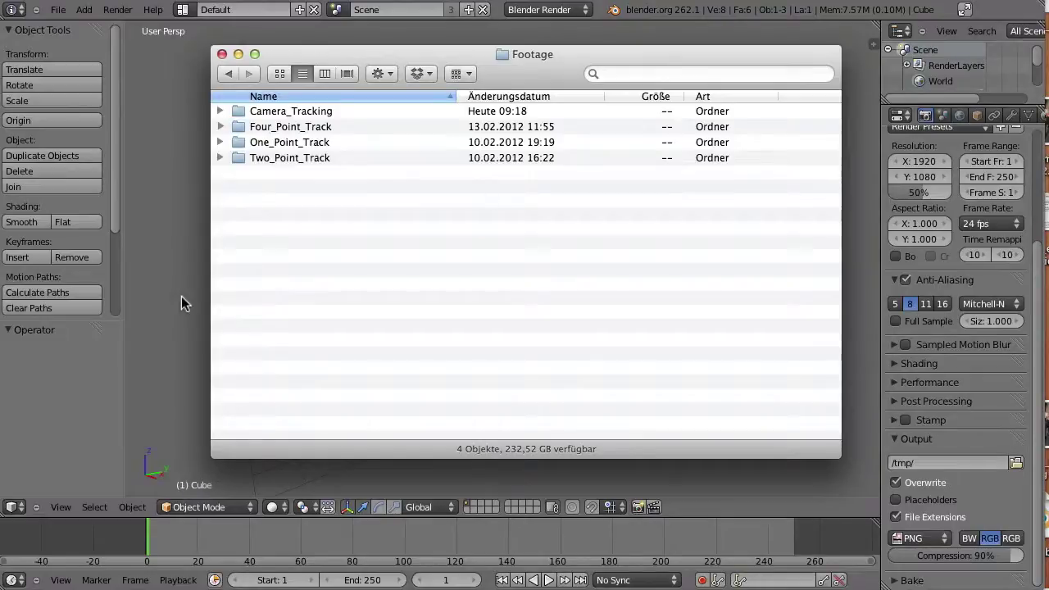
- Expand the Camera_Tracking and Turin footage folders and open the clip inside
left_click(219, 111)
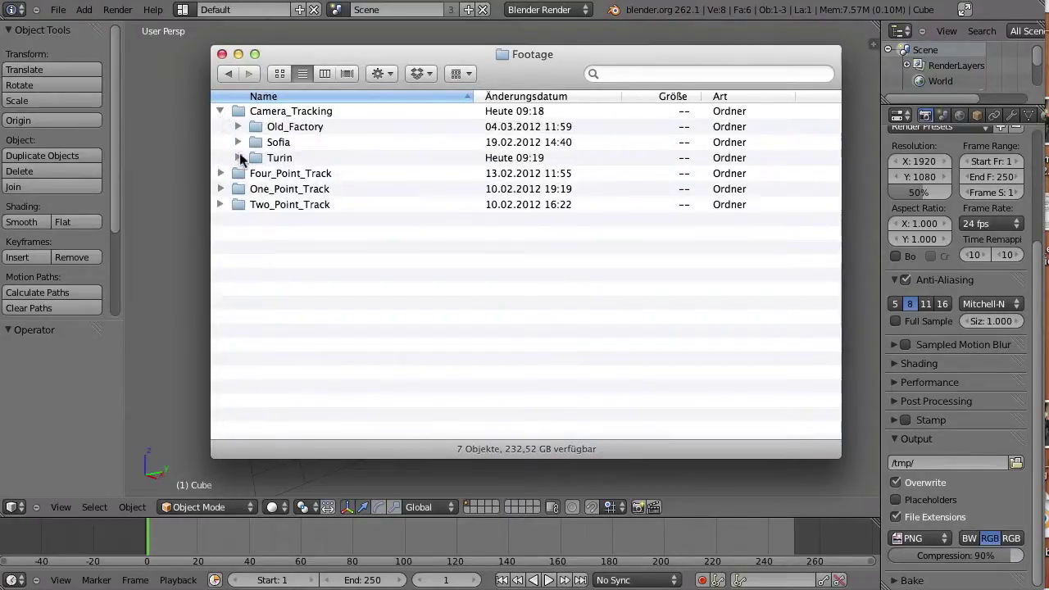
left_click(238, 158)
double_click(292, 181)
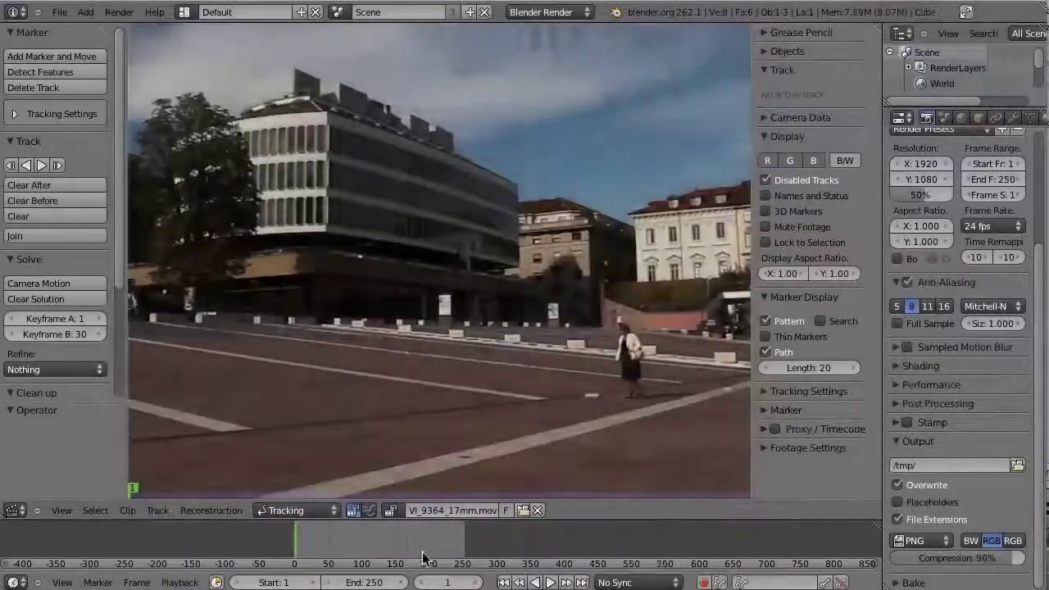
- Set the timeline's end frame to 601, return to the first frame and play the clip
left_click_drag(423, 559, 702, 542)
key("e")
key("shift+Left")
key("alt+a")
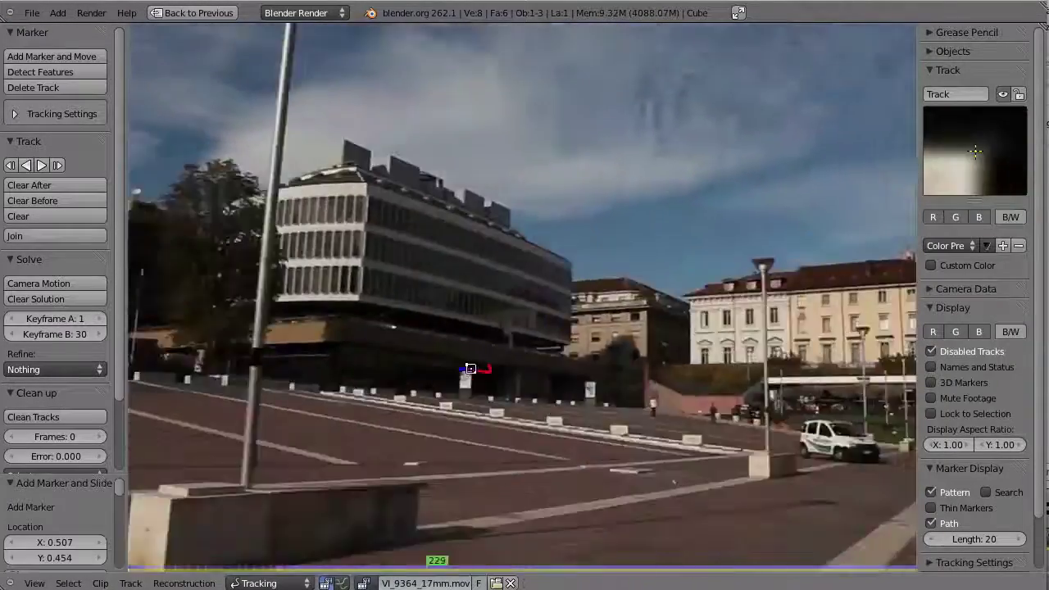
- Step back from frame 229, disable the first track's marker where its feature gets occluded, and step forward again
key("Left")
key("Left")
key("Left")
key("Left")
key("Left")
key("Left")
key("Left")
key("Left")
scroll(547, 228, "up", 4)
key("shift+d")
key("Right")
key("Right")
key("Right")
key("Right")
key("Right")
key("Right")
key("Right")
key("Right")
- Scrub toward the end of the clip, lock the view to the selected marker and clear the track's remaining path
left_click_drag(375, 563, 909, 556)
key("l")
key("Left")
key("Left")
key("alt+t")
- Add a marker on the white building's rooftop corner at the first frame and track it forward
key("shift+Left")
scroll(392, 231, "down", 4)
left_click(379, 244, "ctrl")
key("ctrl+t")
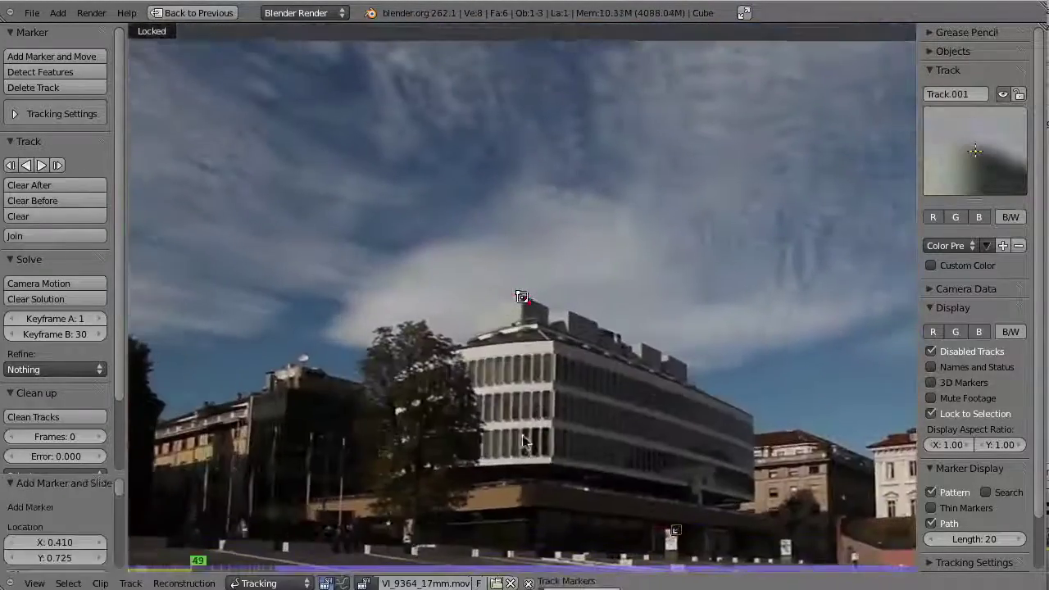
- Disable the rooftop-corner marker where the lamp post starts covering it, and step forward past the occlusion
scroll(352, 414, "up", 5)
key("Left")
key("Left")
key("Left")
key("Left")
key("Left")
key("shift+d")
key("Right")
key("Right")
key("Right")
key("Right")
key("Right")
key("Right")
key("Right")
key("Right")
key("Right")
key("Right")
key("Right")
key("Right")
key("Right")
key("Right")
key("Right")
key("Right")
key("Right")
key("Right")
key("Right")
key("Right")
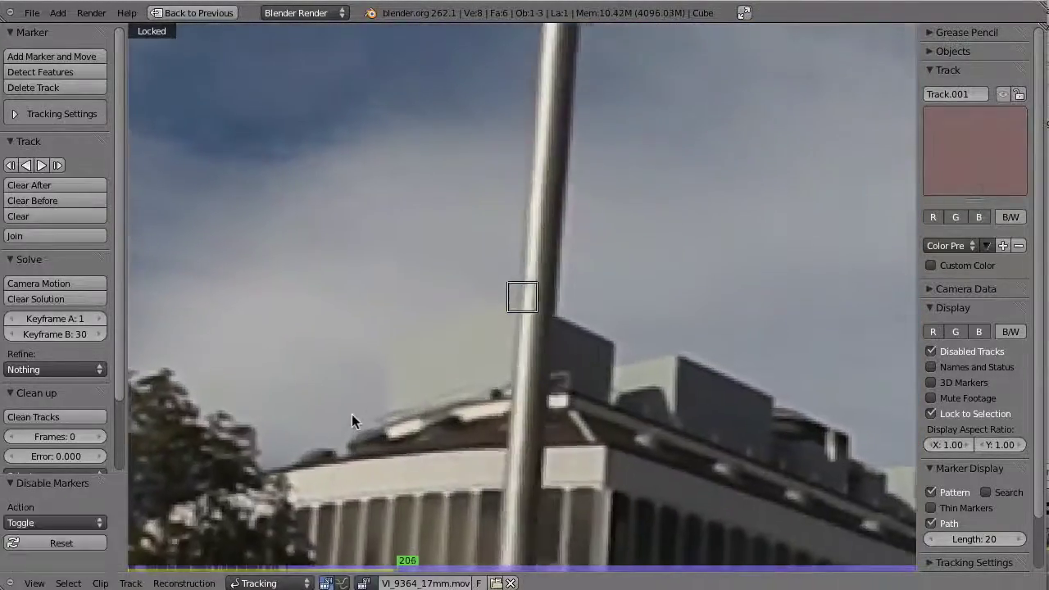
- Reposition the marker precisely on the rooftop corner after the lamp post passes and continue tracking forward
key("g")
left_click(507, 369)
key("g")
left_click(505, 369)
key("ctrl+t")
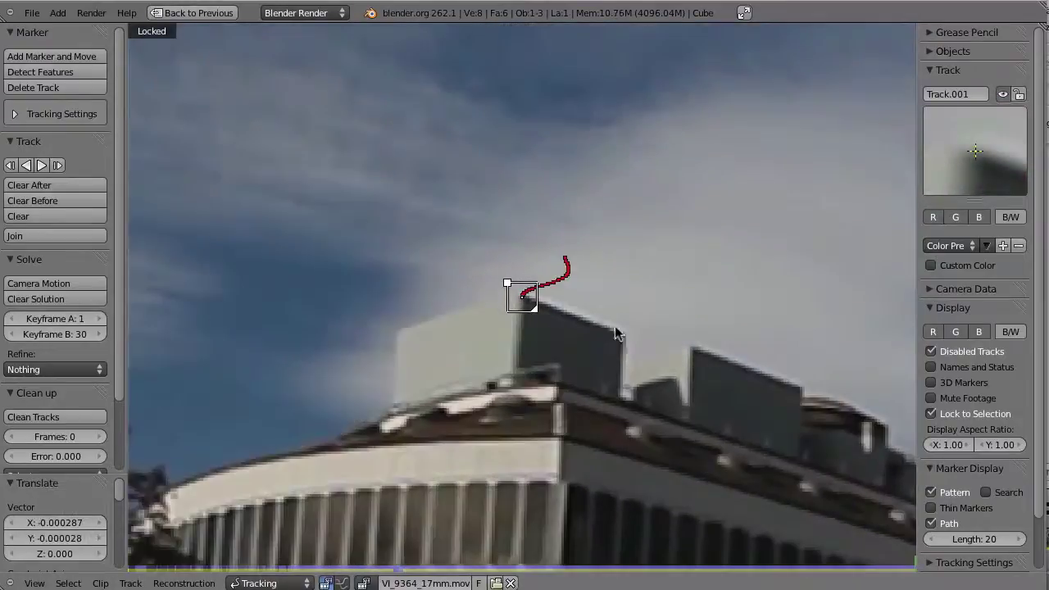
- Return to the first frame, add a marker on the next rooftop structure and track it forward
key("shift+Left")
middle_click_drag(639, 372, 494, 290)
left_click(537, 265, "ctrl")
key("ctrl+t")
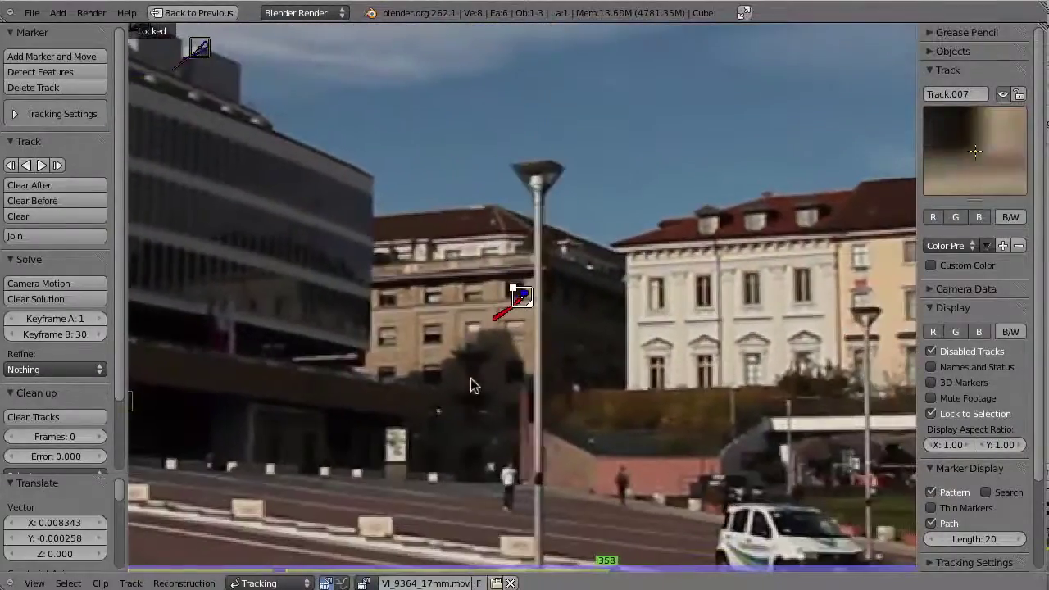
- Clear Track.007's path after frame 358, reposition its marker at frame 377 and track forward, and track an additional marker
key("alt+t")
key("g")
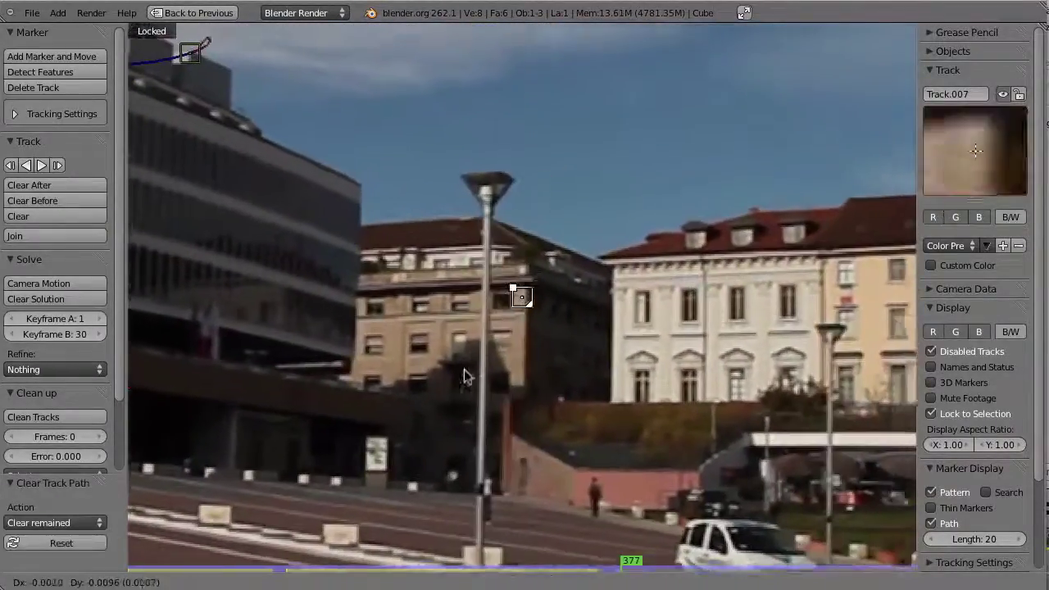
left_click(456, 380)
key("ctrl+t")
left_click(791, 102, "ctrl")
key("ctrl+t")
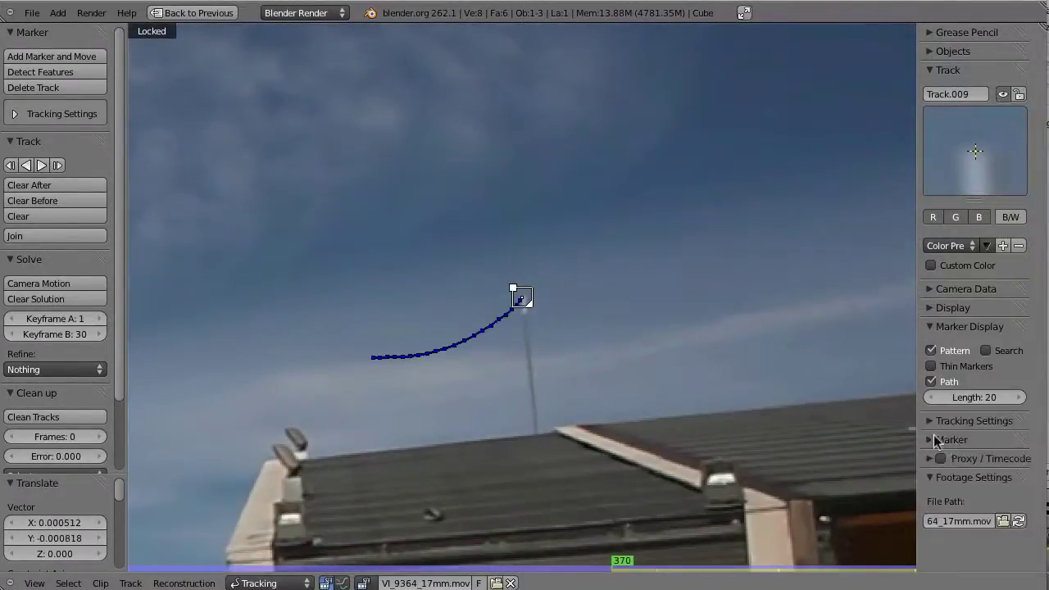
- Reveal the tracking settings and delete Track.010 below the roof edge
left_click(940, 487)
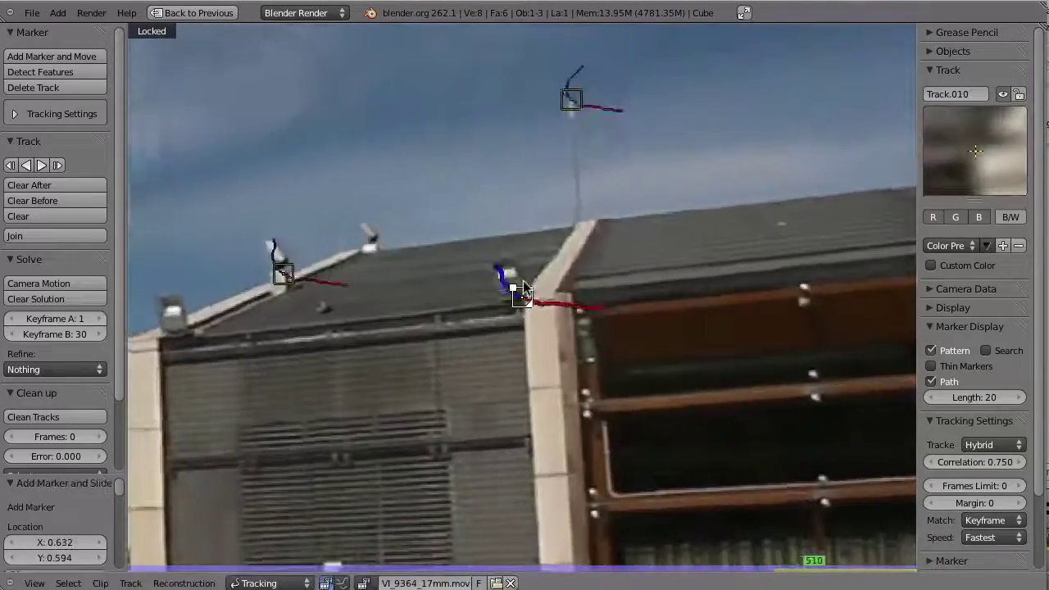
key("Delete")
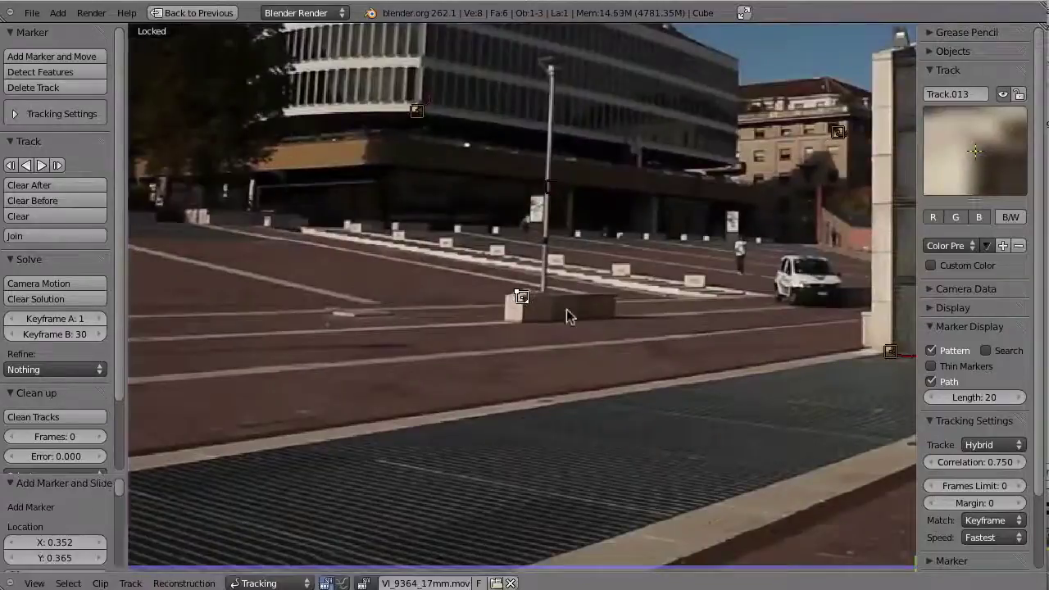
- Align the marker with the corner of the lamp post's concrete base and track it backward
scroll(508, 312, "up", 5)
key("ctrl+t")
scroll(504, 355, "up", 4)
key("g")
left_click(509, 201)
key("ctrl+shift+t")
key("g")
left_click(583, 277)
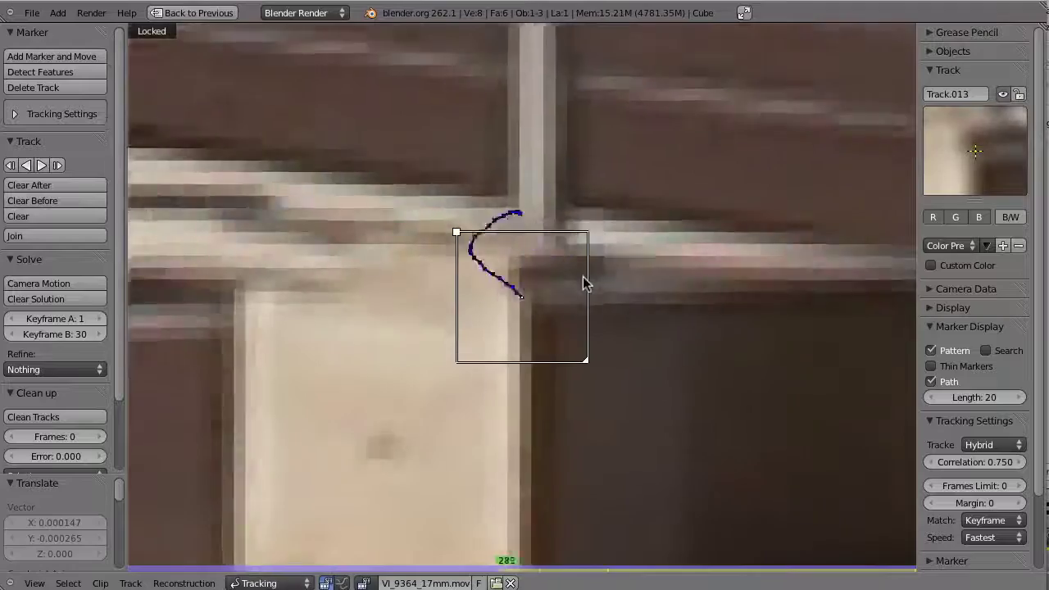
- Step through the concrete base track to where it starts drifting and clear its path before frame 219
key("Right")
key("Right")
key("Right")
key("Right")
key("Right")
key("Right")
key("Right")
key("Right")
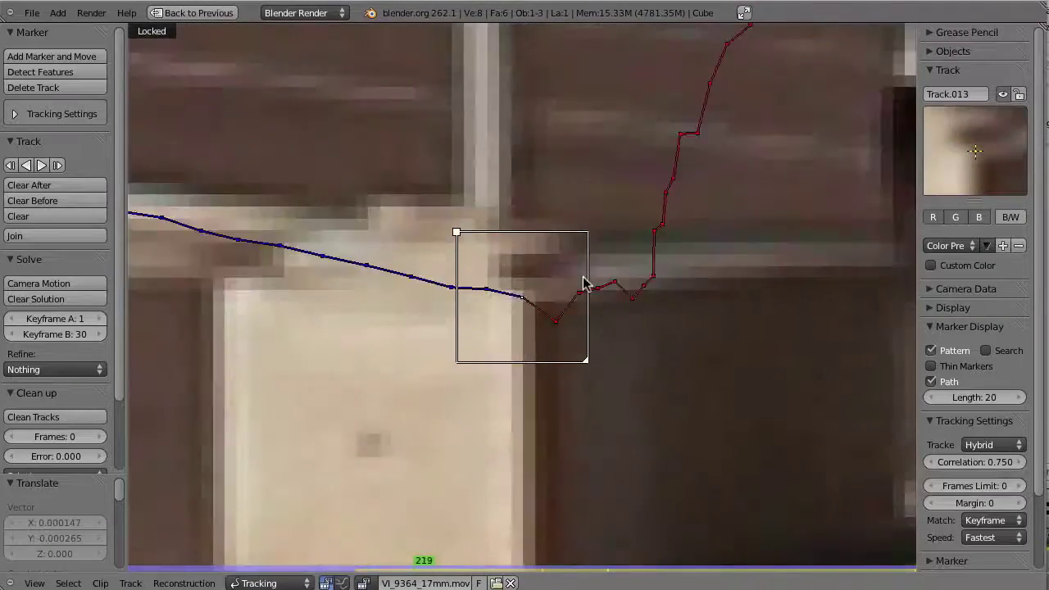
key("shift+t")
- Add a marker on the small white sign before the buildings, track it backward and go to frame 124
scroll(539, 269, "down", 6)
scroll(538, 269, "down", 2)
left_click(716, 256, "ctrl")
left_click(603, 399)
key("ctrl+shift+t")
left_click(279, 559)
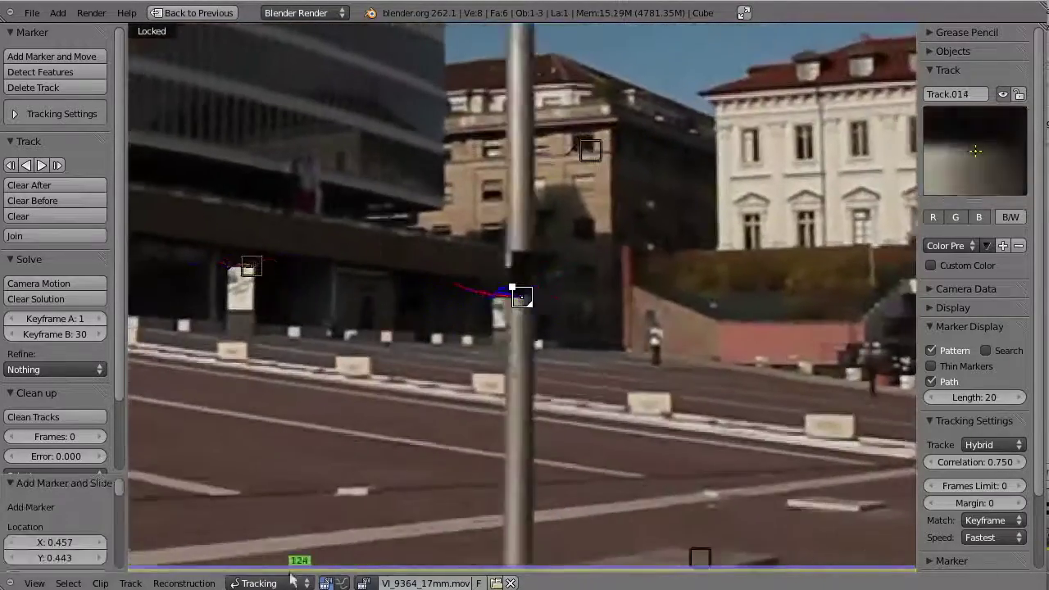
key("d")
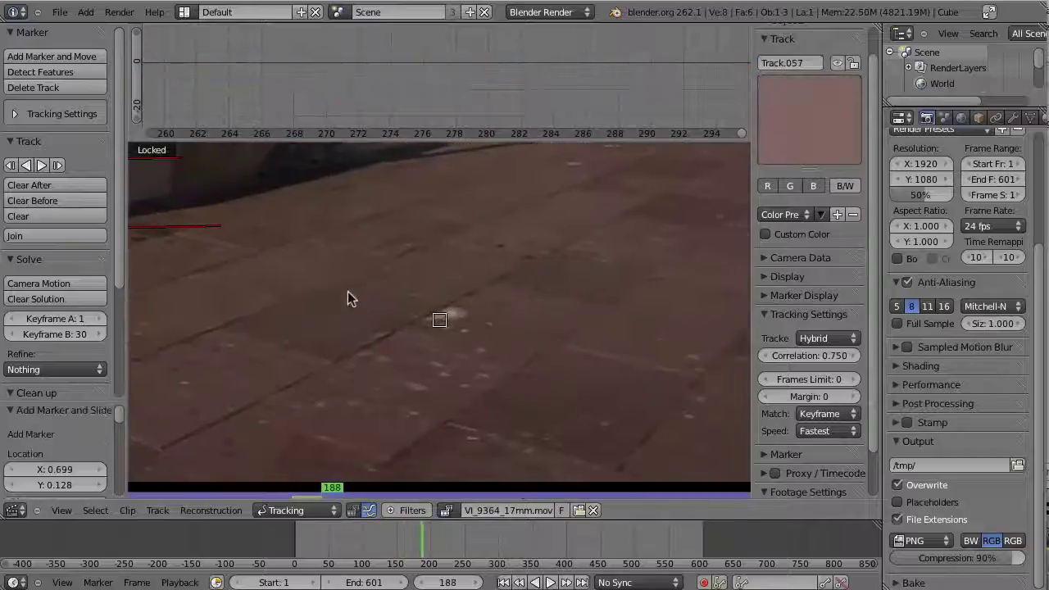
- Try repositioning Track.057 on the paving's white spot, and delete that track
key("g")
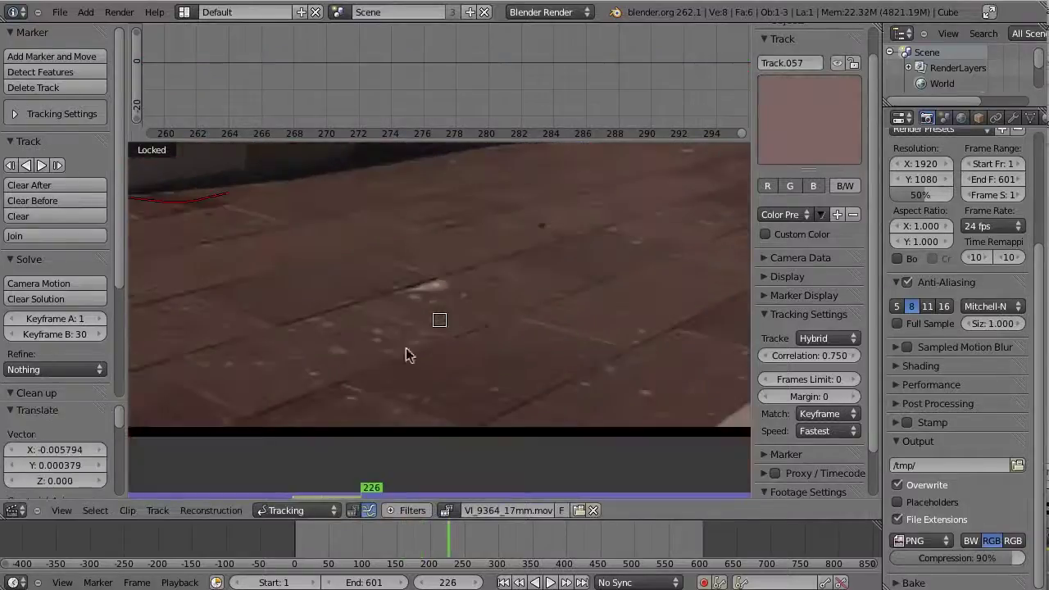
key("x")
- Apply the Blurry Footage preset to the default tracking settings
left_click(55, 114)
left_click(39, 136)
left_click(49, 169)
- Add a new marker on the ground and track it both forward and backward
left_click(459, 313, "ctrl")
key("ctrl+t")
middle_click_drag(459, 75, 328, 78, "ctrl")
left_click_drag(328, 115, 296, 129)
key("ctrl+shift+t")
left_click_drag(203, 109, 468, 123)
- Add another ground marker, track it in both directions and clear its path before the chosen frame
middle_click_drag(469, 246, 435, 270, "ctrl")
middle_click_drag(467, 249, 141, 368)
left_click(432, 301, "ctrl")
key("ctrl+t")
left_click_drag(599, 119, 469, 130)
key("ctrl+shift+t")
left_click_drag(320, 123, 241, 124)
key("shift+t")
- Scrub back toward the start of the clip, place one more marker on the foreground and track it forward
middle_click_drag(479, 363, 394, 426, "ctrl")
middle_click_drag(286, 295, 413, 191)
left_click_drag(240, 123, 2, 159)
left_click(656, 316, "ctrl")
key("ctrl+t")
- Add a marker on the foreground's pale stripe at the first frame, track it forward and clear the remaining path
left_click_drag(443, 123, 128, 135)
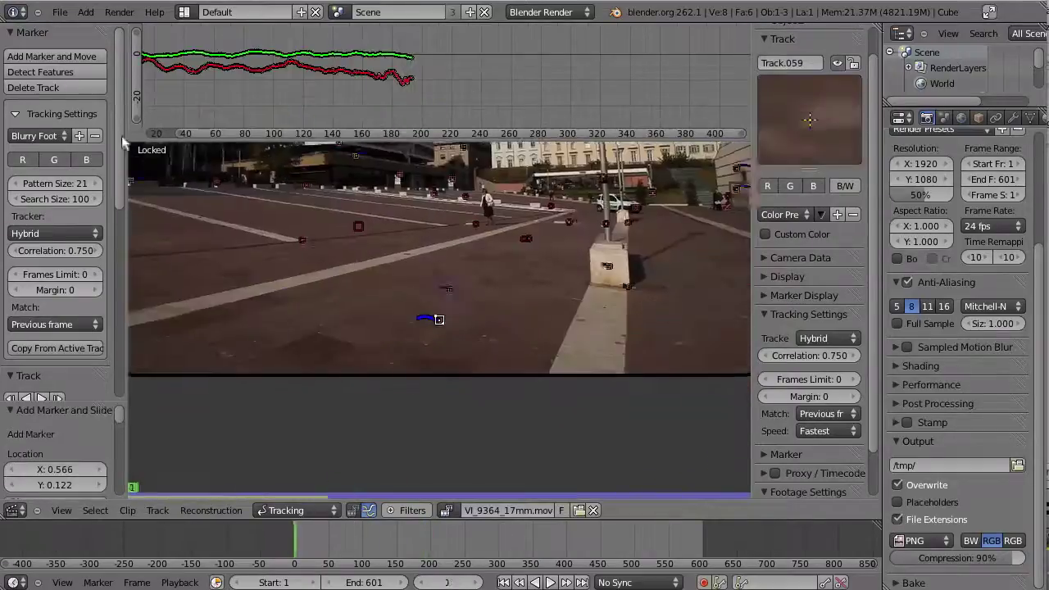
left_click(579, 322, "ctrl")
key("ctrl+t")
left_click_drag(475, 119, 330, 124)
key("alt+t")
- Play the whole clip from the first frame to check how the markers follow the footage
middle_click_drag(606, 238, 556, 289, "ctrl")
middle_click_drag(555, 289, 528, 418)
key("shift+Left")
key("alt+a")
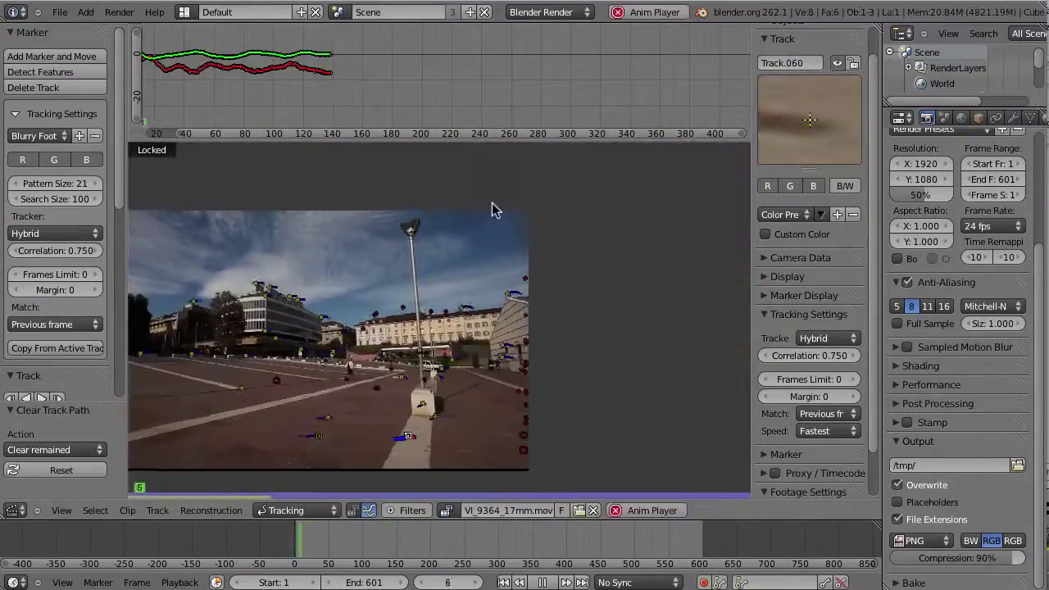
key("Escape")
- Unlock the view, select all tracks, mute the footage and watch the marker motion in a maximized clip editor
key("l")
key("a")
key("a")
middle_click_drag(522, 40, 484, 78, "ctrl")
middle_click_drag(380, 322, 514, 312)
key("a")
key("m")
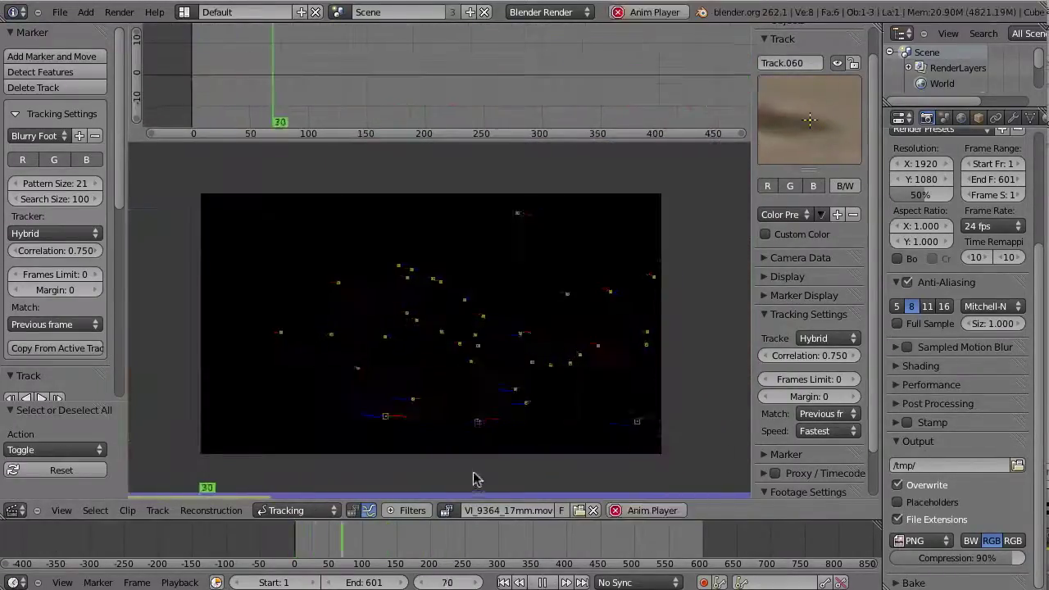
key("ctrl+Up")
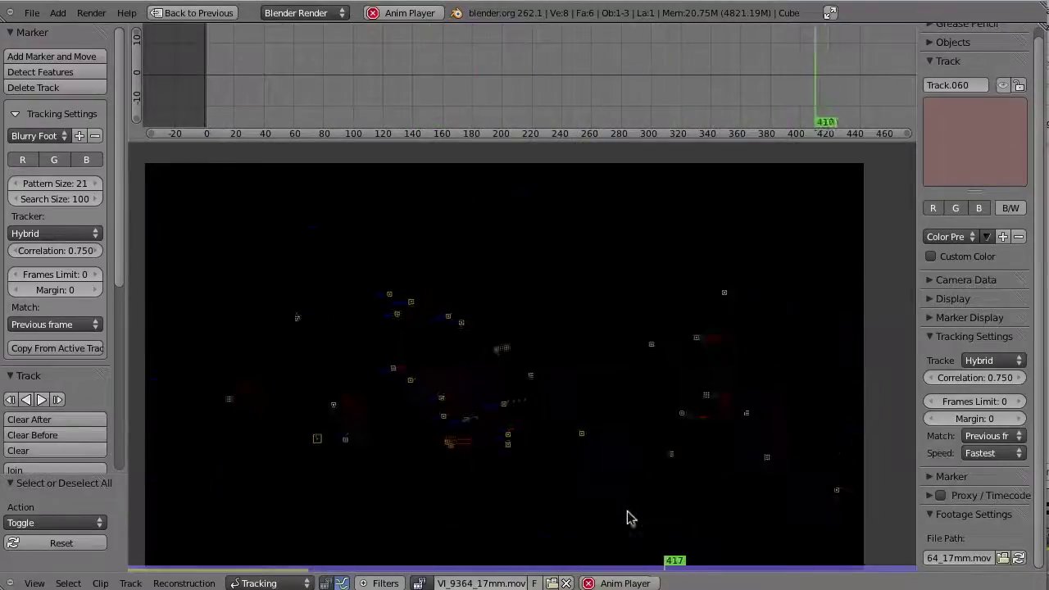
key("Escape")
- Unmute the footage, add a marker on the corner of the low wall at frame 461 and track it forward
middle_click_drag(543, 456, 544, 443)
left_click_drag(758, 566, 731, 548)
key("m")
middle_click_drag(459, 426, 557, 352, "ctrl")
middle_click_drag(270, 410, 689, 392)
left_click(413, 421, "ctrl")
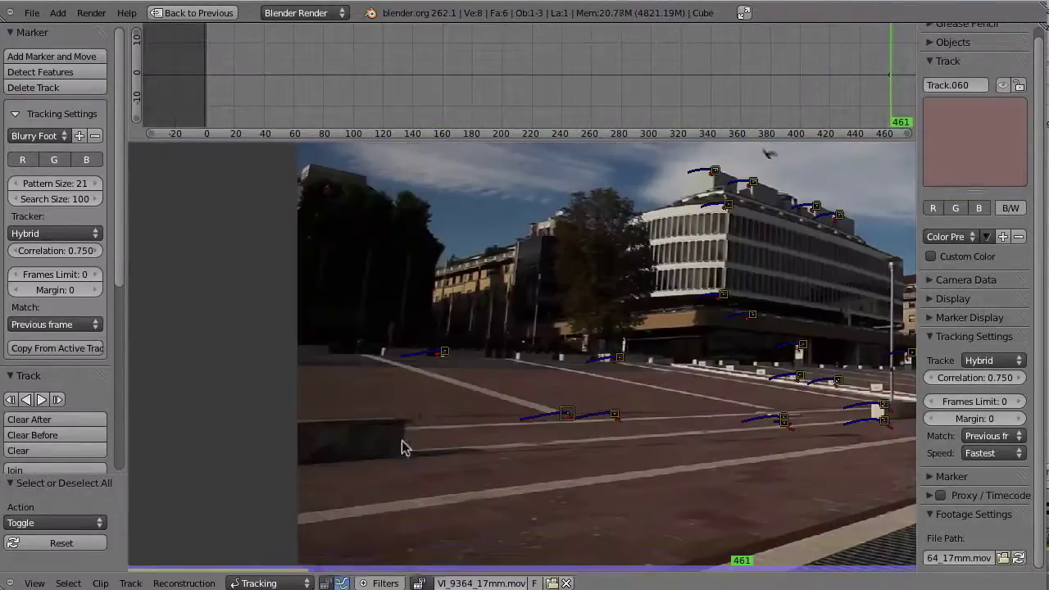
key("ctrl+t")
- Track the wall-corner marker backward from a frame it covers and clear the unwanted earlier part of its path
middle_click_drag(806, 106, 626, 120)
left_click(712, 114)
key("ctrl+shift+t")
left_click_drag(382, 116, 710, 115)
scroll(357, 436, "up", 5)
mouse_move(705, 107)
left_mouse_down()
mouse_move(683, 104)
mouse_move(715, 130)
mouse_move(685, 99)
left_mouse_up()
key("shift+t")
- Scrub to a different part of the clip, add another marker on the footage and track it backward
middle_click_drag(697, 97, 499, 114)
left_click_drag(498, 119, 718, 123)
scroll(524, 271, "down", 4)
middle_click_drag(532, 246, 576, 410)
left_click_drag(638, 387, 649, 405, "ctrl")
key("ctrl+shift+t")
- Scrub back through the clip, place one more marker and track it forward
left_click_drag(630, 124, 416, 121)
middle_click_drag(508, 335, 624, 240)
left_click(569, 376, "ctrl")
key("ctrl+t")
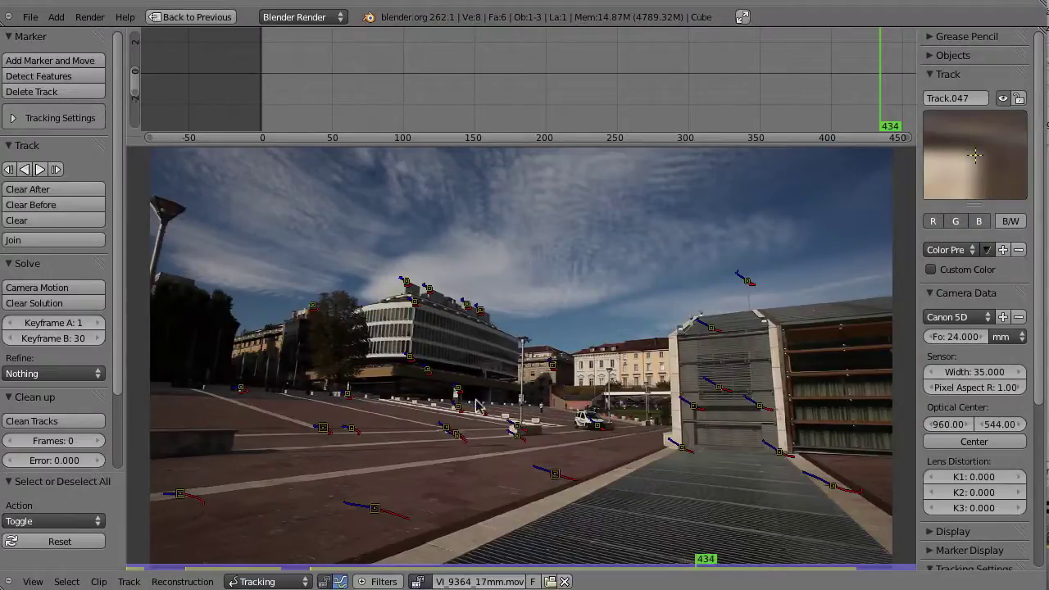
- Play the clip with the added markers and examine the tracks on the buildings and square around frame 145
key("alt+a")
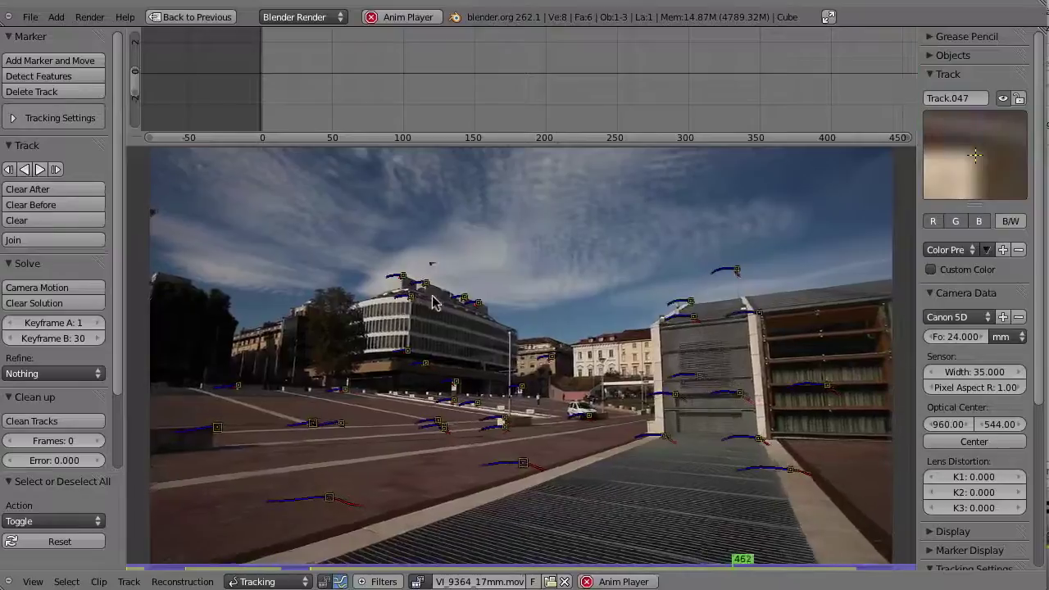
key("Escape")
left_click_drag(704, 565, 314, 571)
scroll(543, 330, "up", 3)
mouse_move(542, 330)
middle_mouse_down()
mouse_move(494, 434)
mouse_move(529, 316)
middle_mouse_up()
scroll(494, 434, "up", 1)
mouse_move(306, 566)
left_mouse_down()
mouse_move(397, 561)
mouse_move(285, 564)
mouse_move(385, 566)
mouse_move(308, 565)
mouse_move(325, 566)
left_mouse_up()
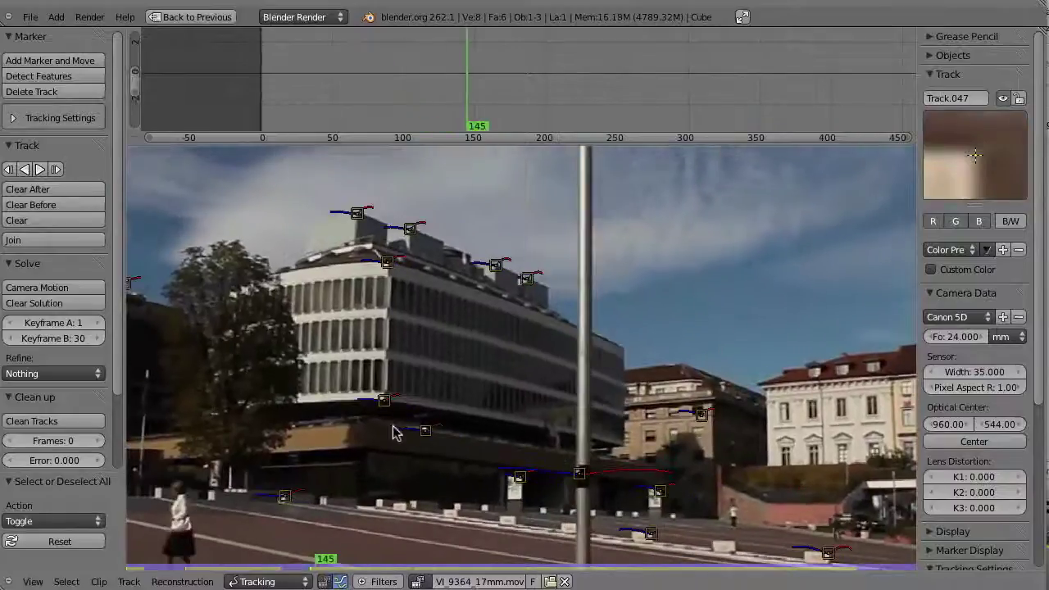
middle_click_drag(435, 400, 448, 323, "ctrl")
middle_click_drag(528, 406, 479, 325)
scroll(481, 416, "down", 4)
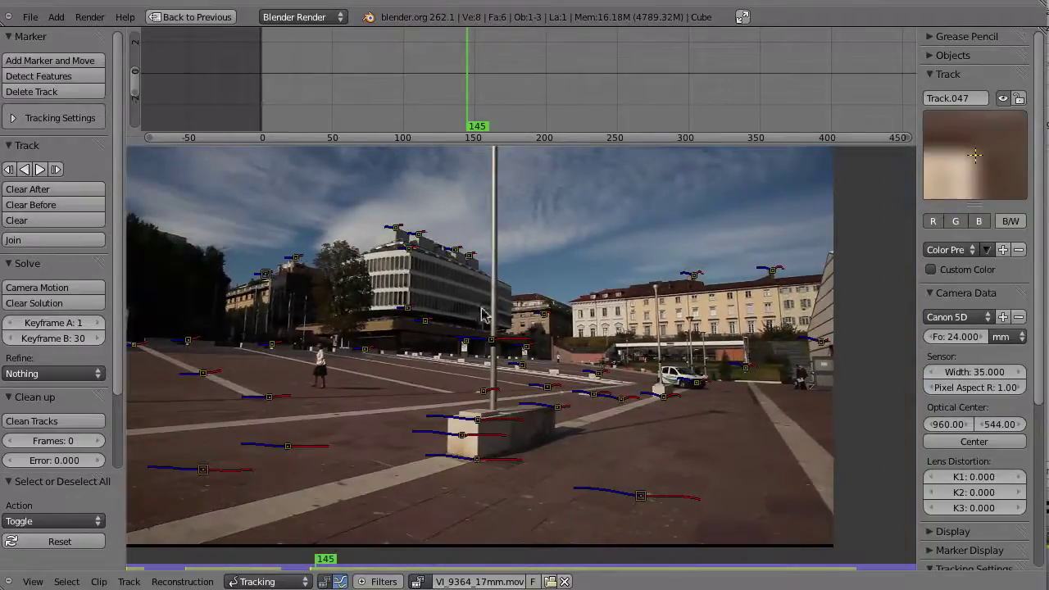
middle_click_drag(485, 326, 532, 373)
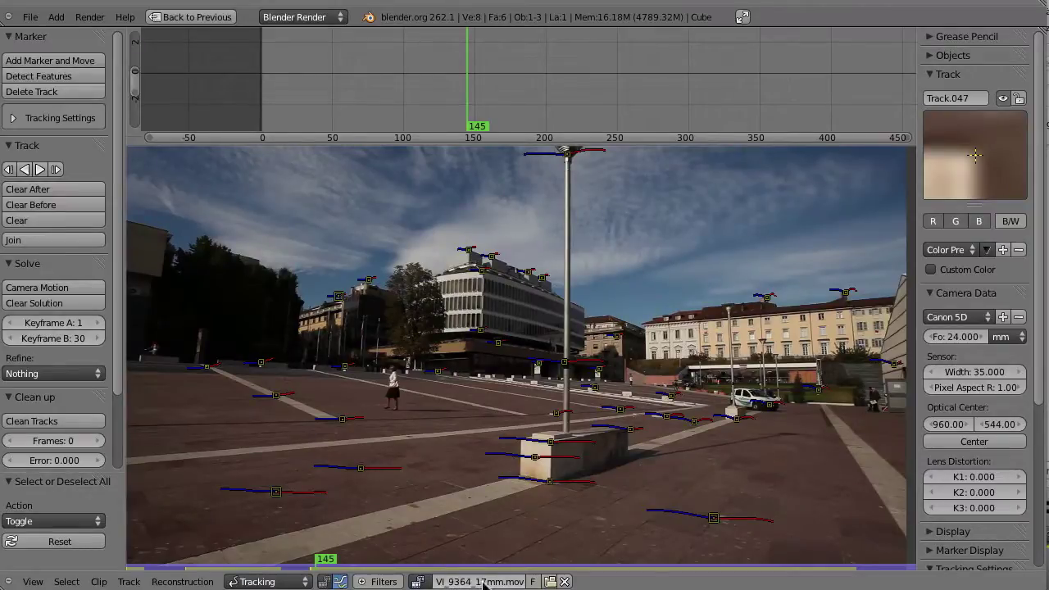
- Set the camera data to the Canon 5D preset with a 17 mm focal length and solve the camera motion
left_click(943, 318)
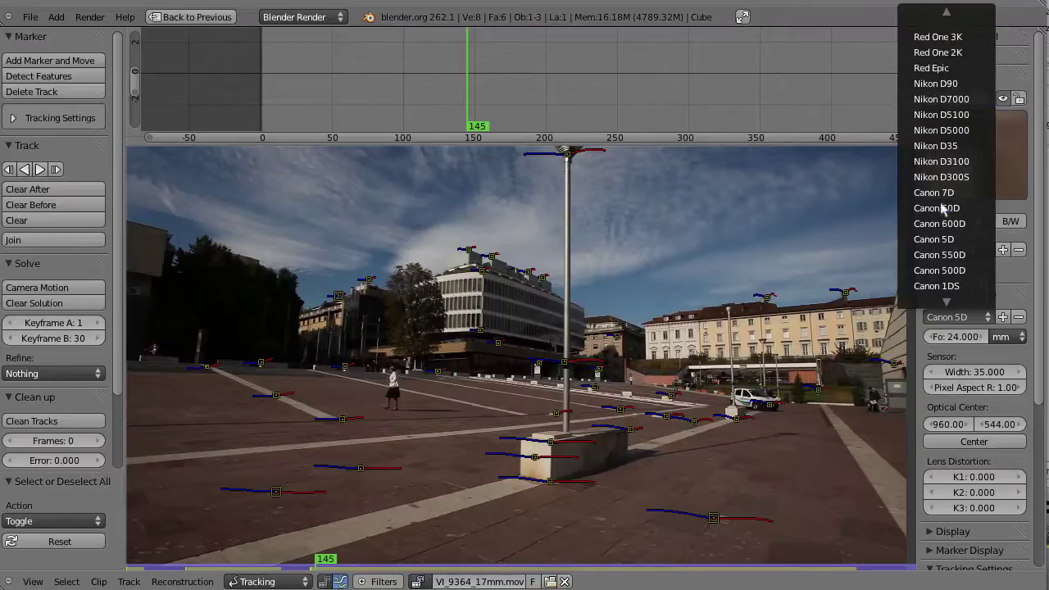
left_click(947, 245)
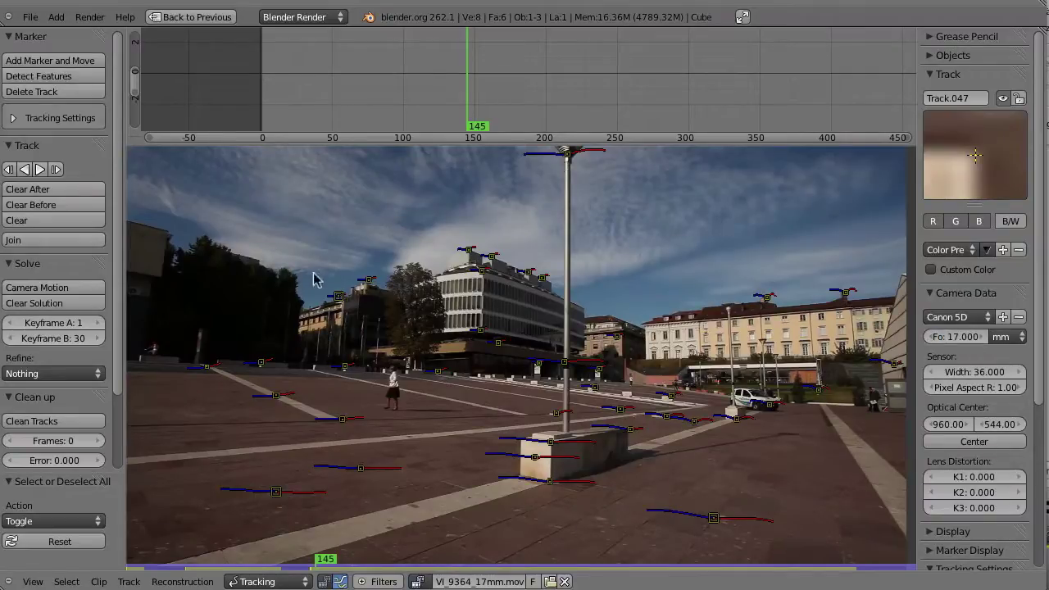
left_click(38, 289)
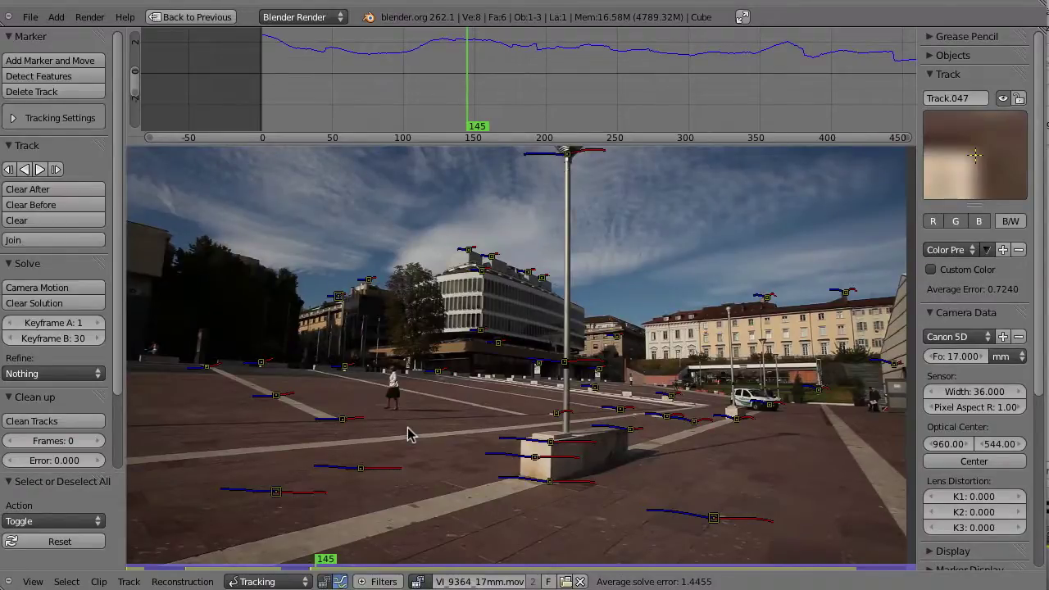
key("shift+s")
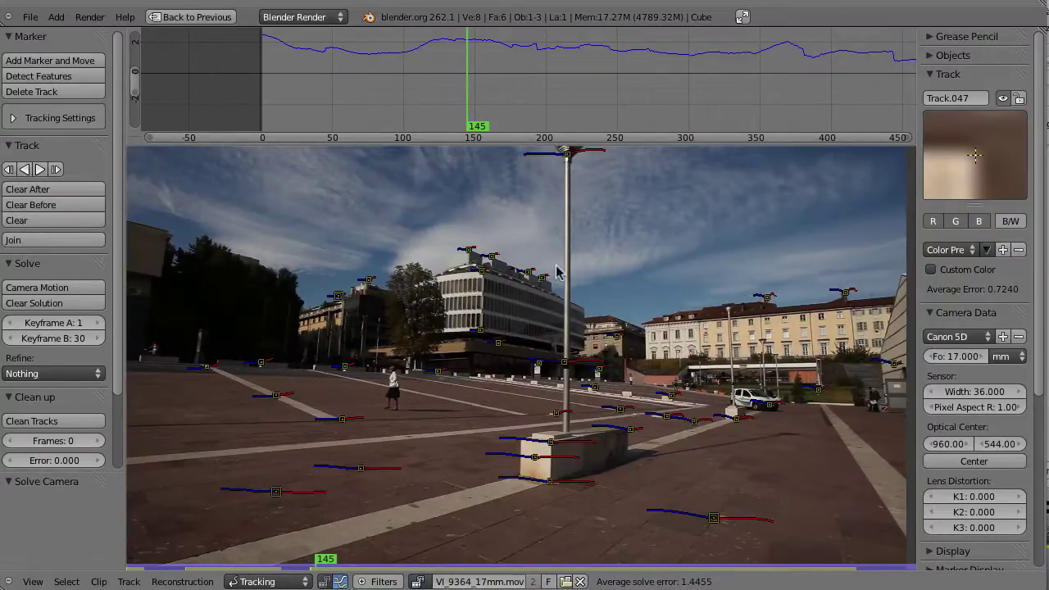
- Select all tracks and examine their motion curves in the graph for outliers along the clip
middle_click_drag(657, 84, 399, 107, "ctrl")
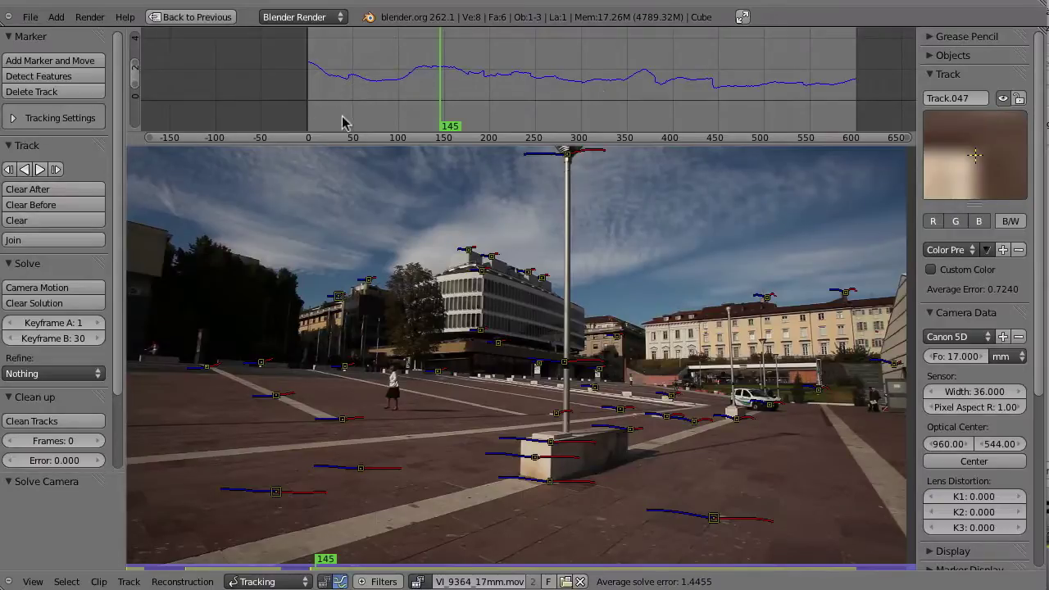
key("a")
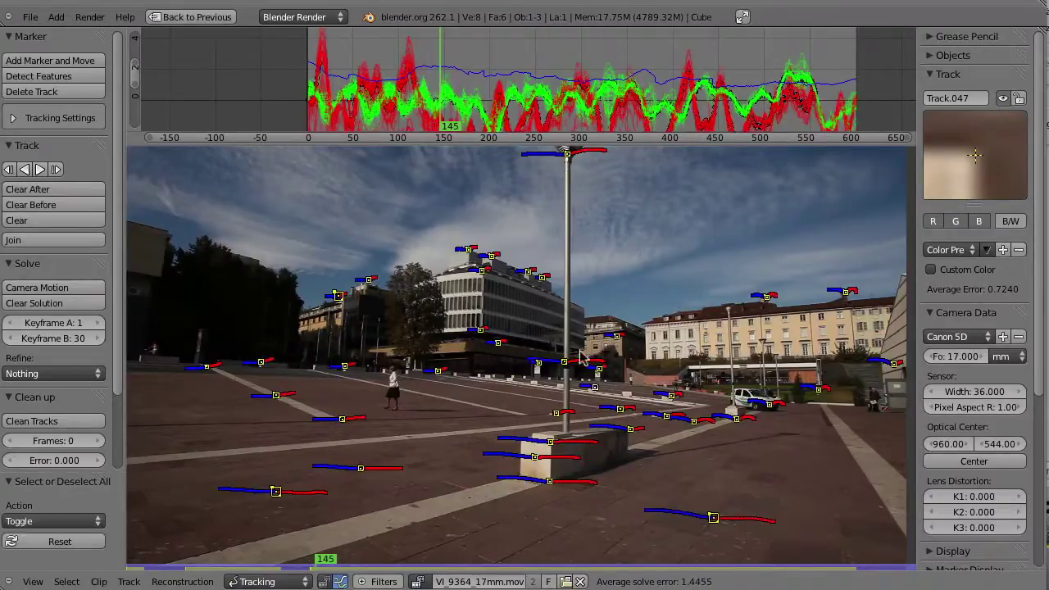
middle_click_drag(455, 84, 497, 87, "ctrl")
middle_click_drag(406, 85, 647, 78)
middle_click_drag(559, 90, 492, 79)
middle_click_drag(500, 79, 543, 79, "ctrl")
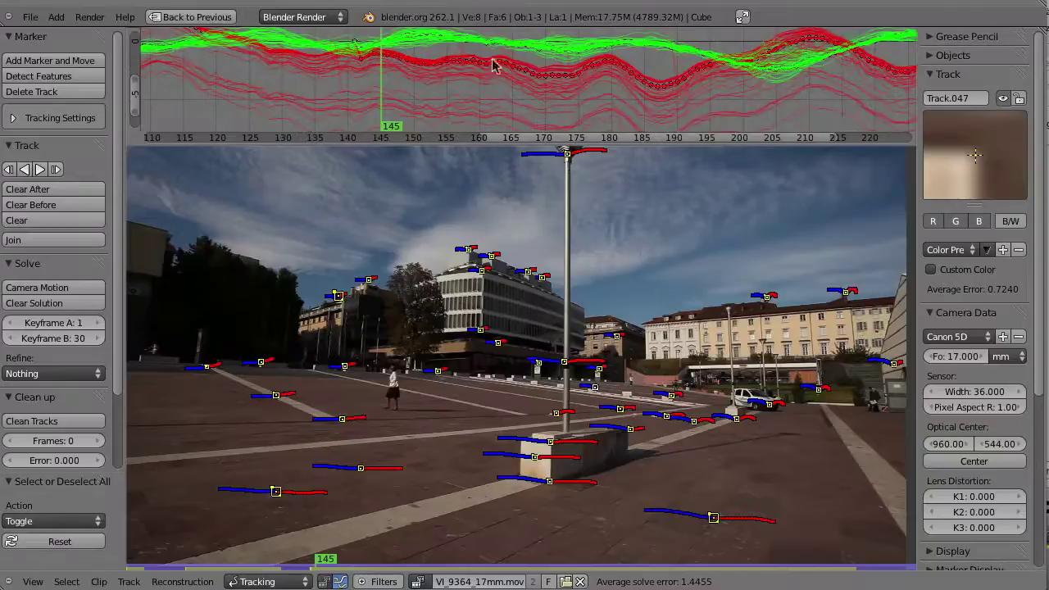
middle_click_drag(504, 64, 647, 58)
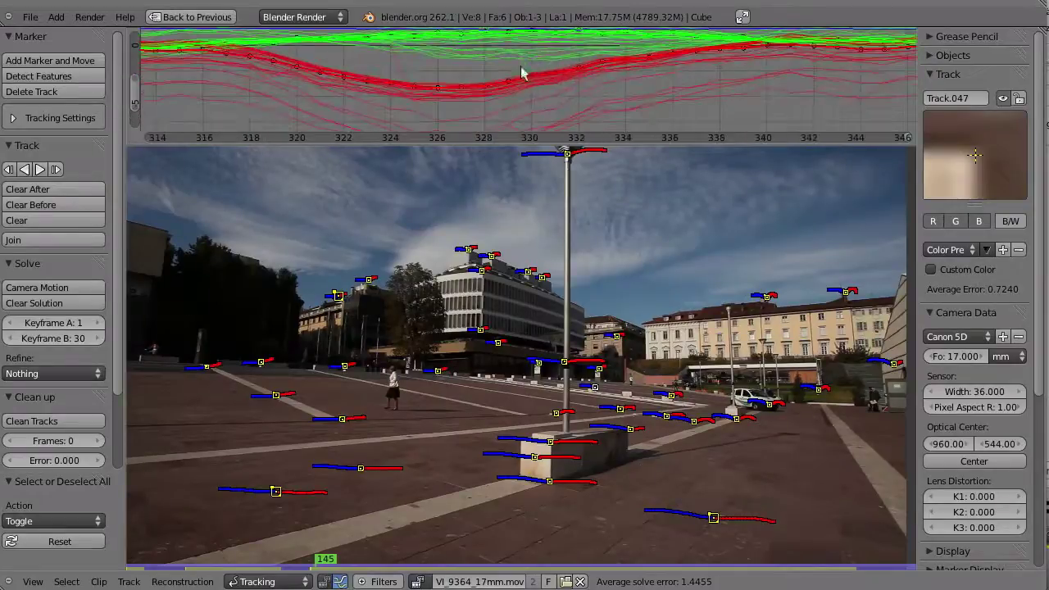
- Go to frame 329, pick the track with the spiking curve and isolate its marker at the base of the concrete block
left_click(521, 72)
left_click_drag(520, 72, 483, 70)
right_click(454, 75)
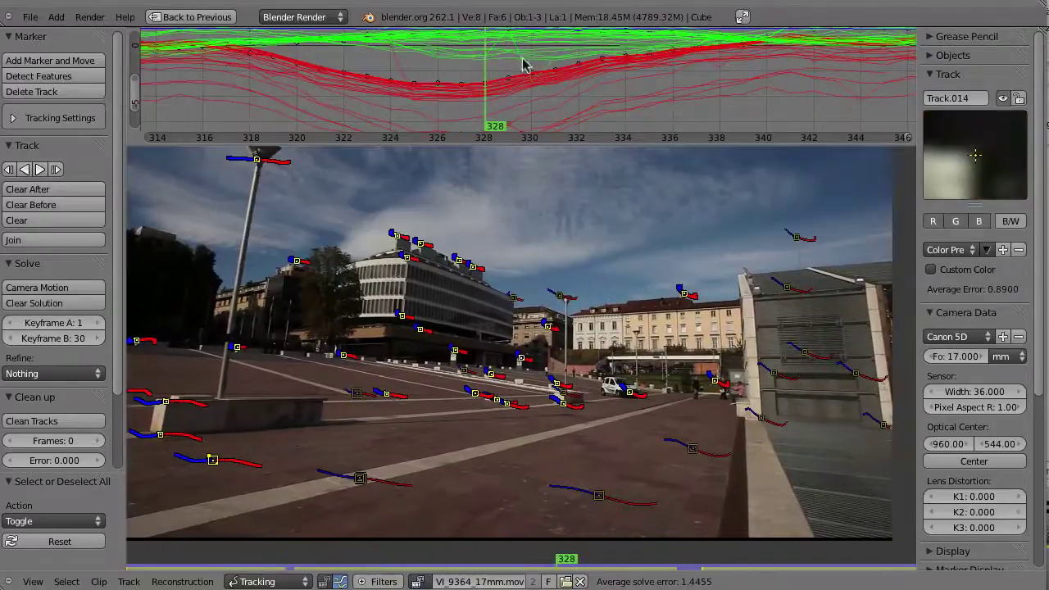
left_click(524, 68)
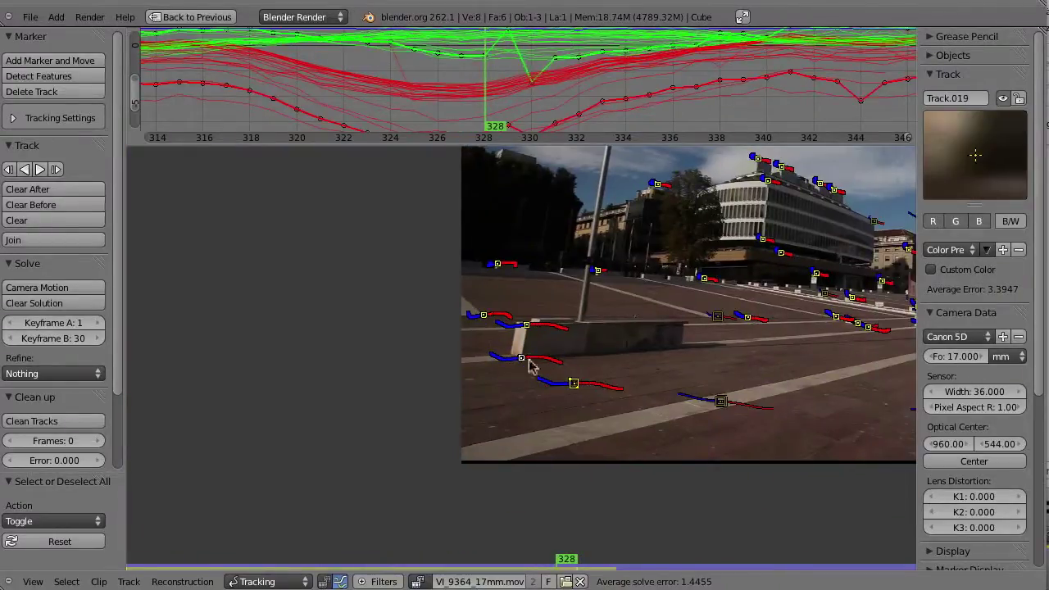
scroll(519, 374, "up", 5)
left_click(514, 103)
mouse_move(514, 103)
left_mouse_down()
mouse_move(480, 107)
mouse_move(529, 102)
mouse_move(511, 104)
left_mouse_up()
scroll(598, 380, "up", 5)
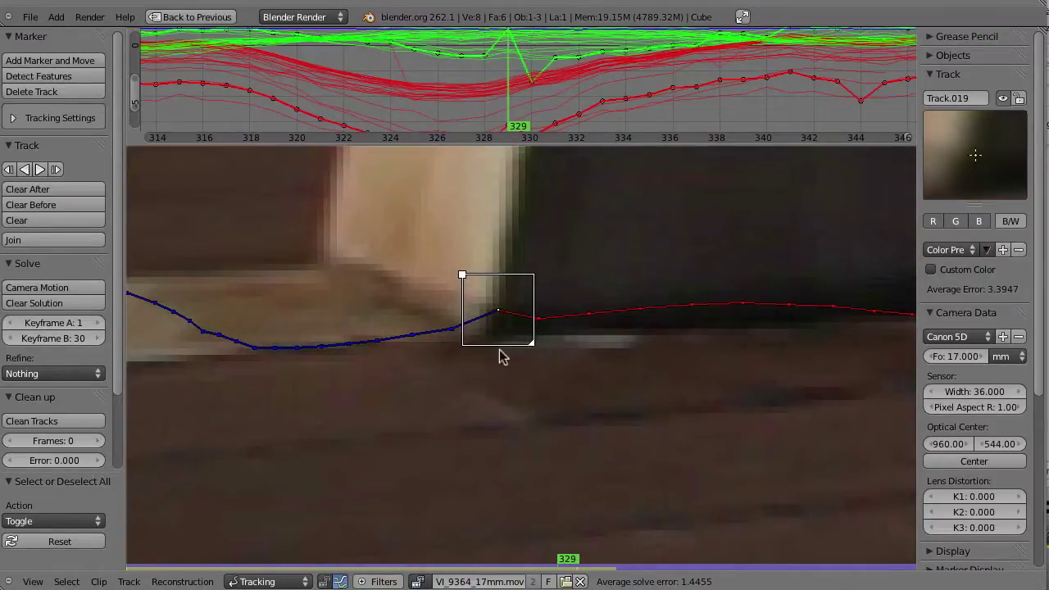
key("a")
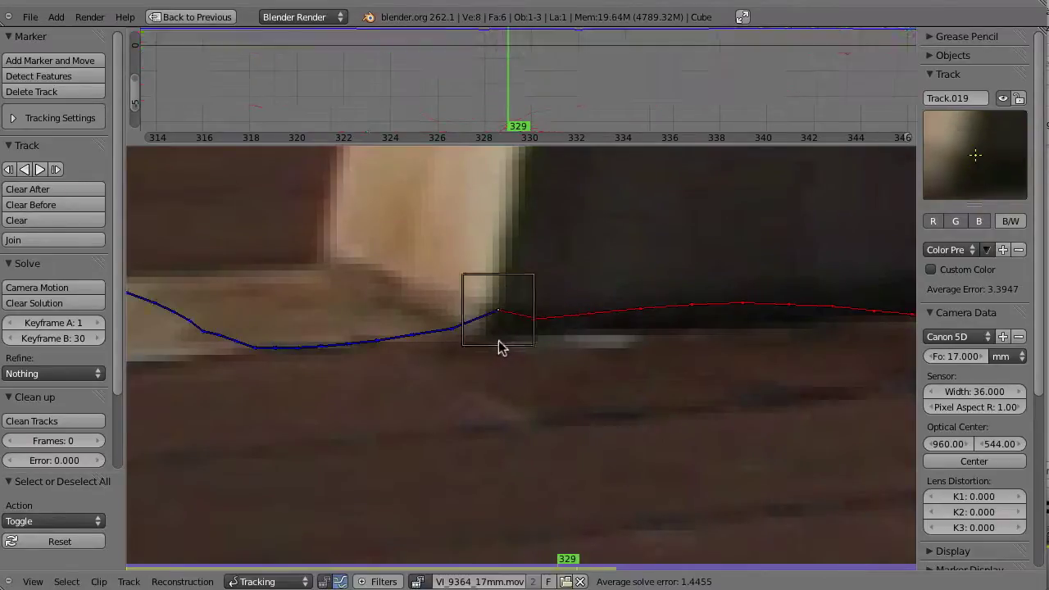
right_click(500, 343)
- Move the isolated marker at frame 329 down onto the base corner of the concrete block
key("g")
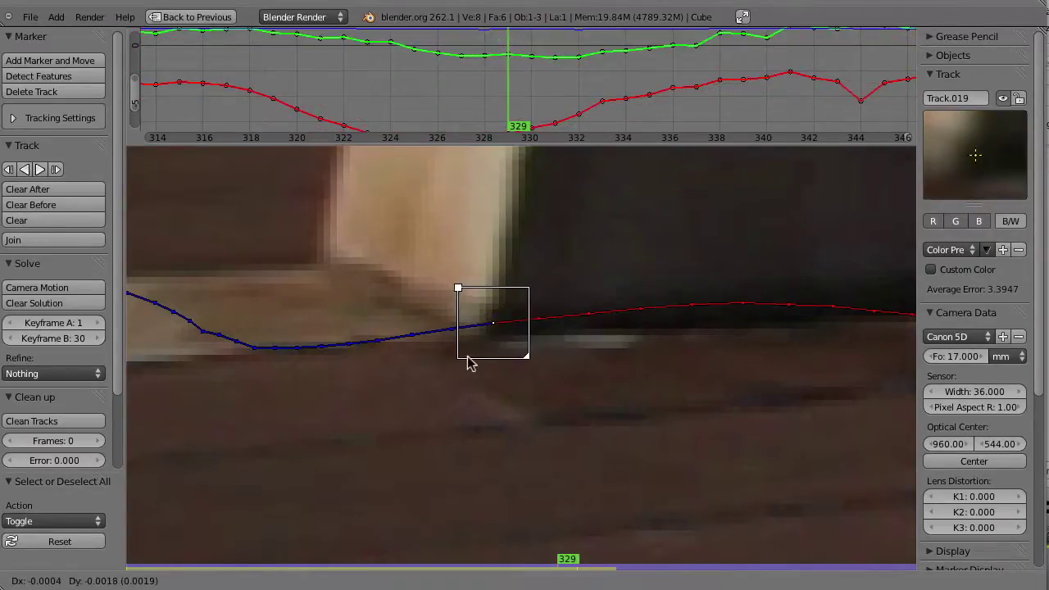
left_click(468, 355)
mouse_move(485, 99)
left_mouse_down()
mouse_move(439, 83)
mouse_move(550, 81)
mouse_move(508, 91)
left_mouse_up()
mouse_move(531, 356)
middle_mouse_down()
mouse_move(597, 428)
mouse_move(586, 458)
middle_mouse_up()
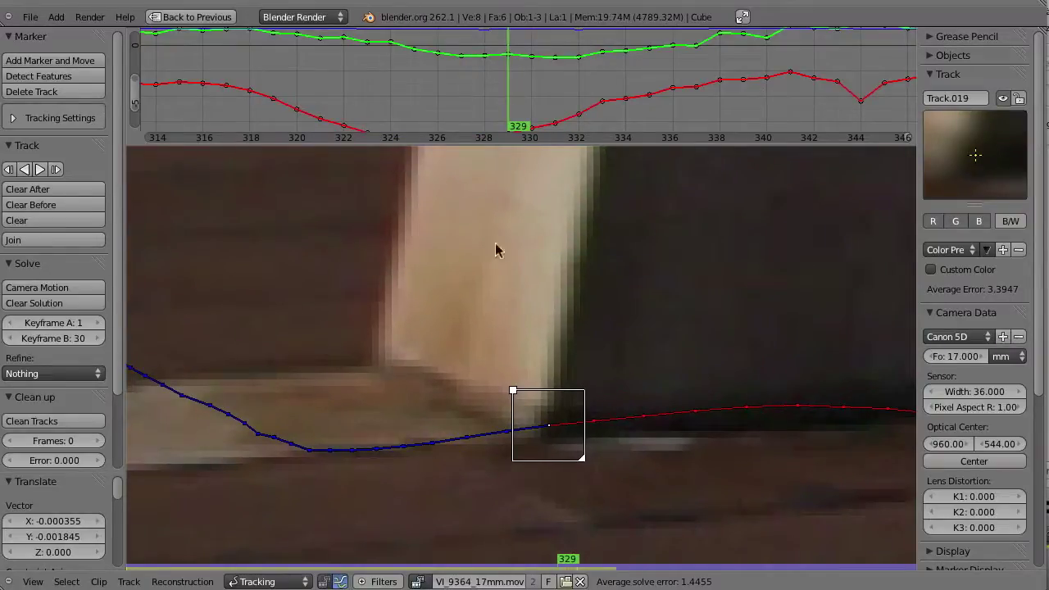
- Displace the marker upward along the block's edge at frame 329 and frame the resulting spike in the graph
key("g")
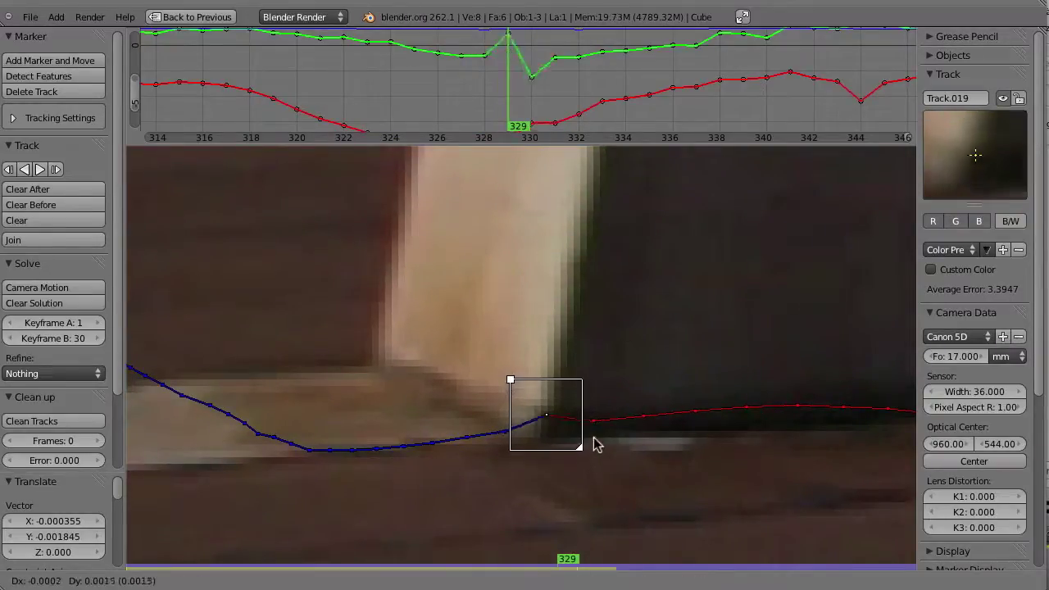
left_click(596, 370)
mouse_move(504, 73)
middle_mouse_down("ctrl")
mouse_move(524, 77)
mouse_move(513, 112)
middle_mouse_up("ctrl")
mouse_move(466, 62)
middle_mouse_down()
mouse_move(470, 79)
mouse_move(500, 67)
mouse_move(490, 37)
middle_mouse_up()
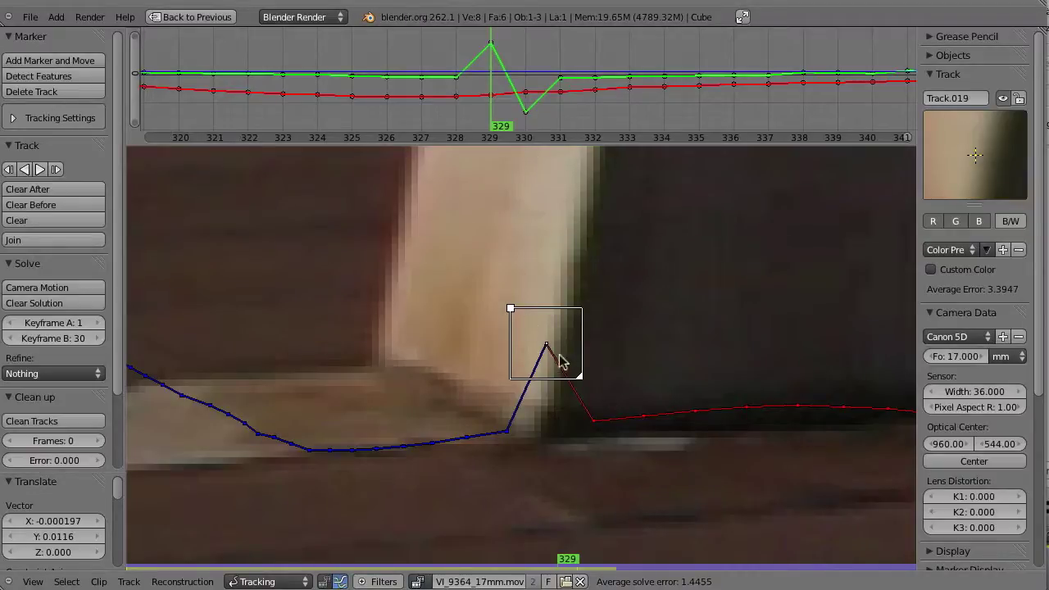
- Shift the displaced marker once more at frame 329, track it forward frame by frame and scrub back to frame 330
key("g")
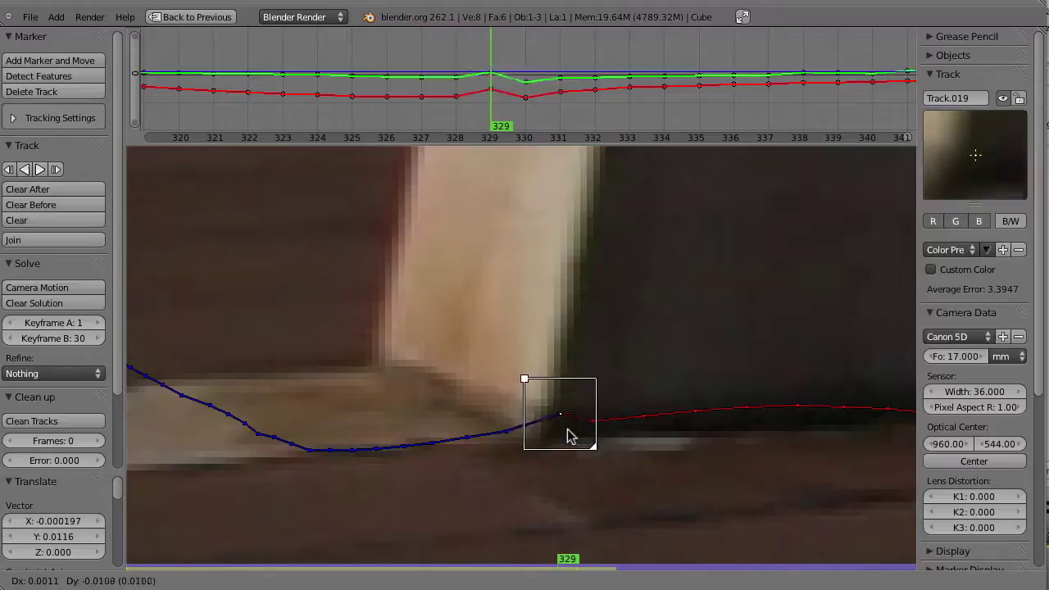
left_click(534, 422)
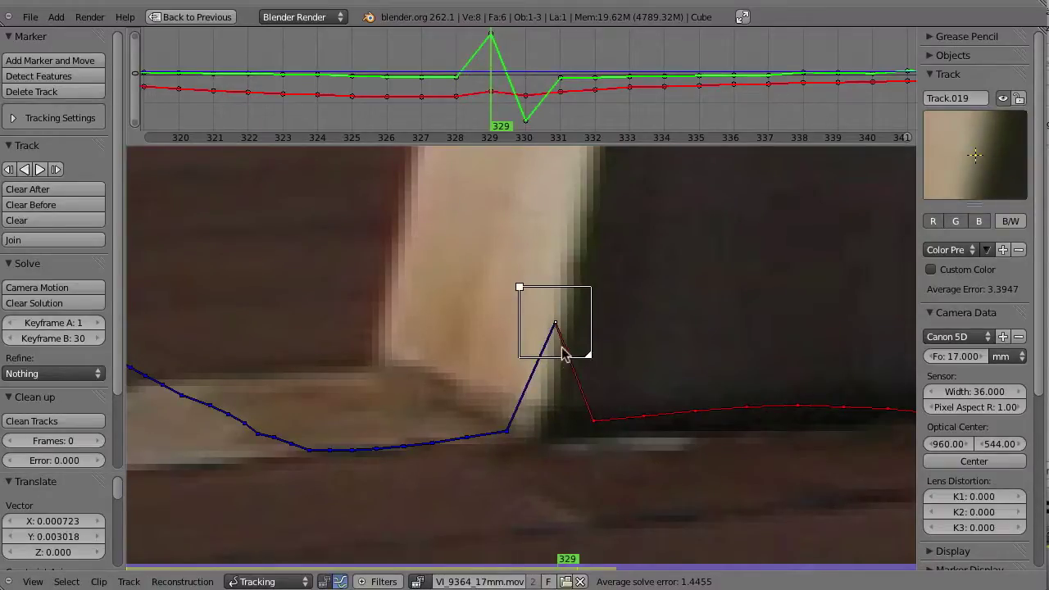
key("alt+Right")
key("alt+Right")
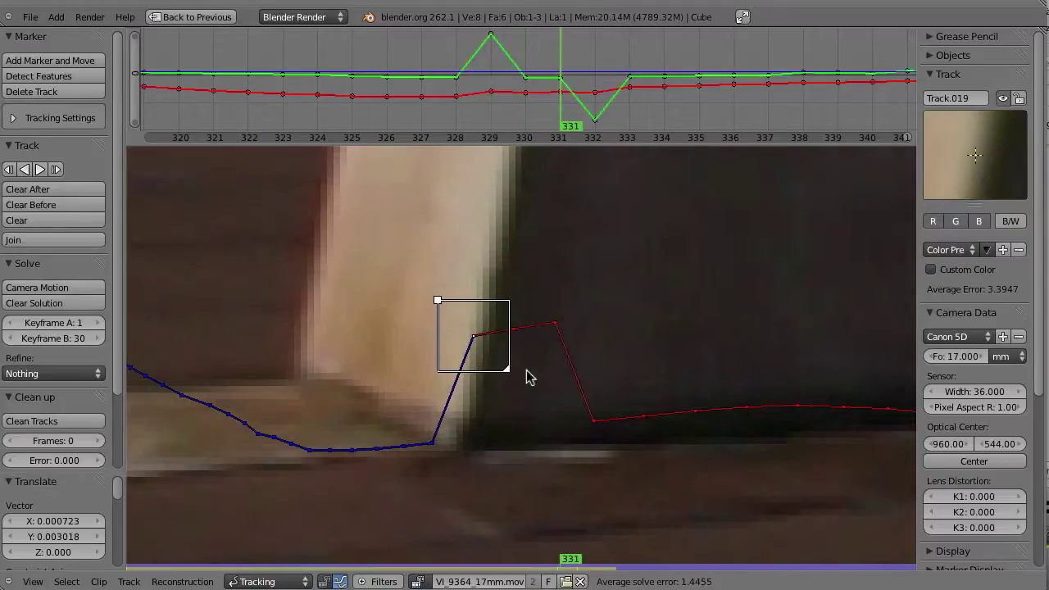
key("alt+Right")
mouse_move(554, 91)
left_mouse_down()
mouse_move(543, 105)
mouse_move(450, 117)
mouse_move(514, 112)
left_mouse_up()
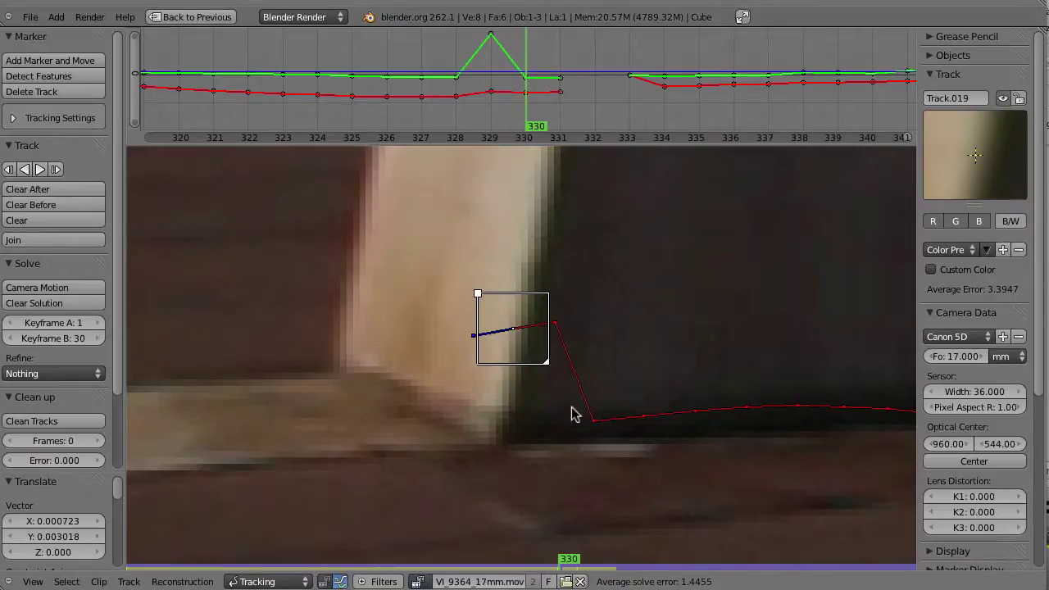
- Undo the frame-by-frame tracking and the last shift of the marker at frame 329
key("ctrl+z")
key("ctrl+z")
key("ctrl+z")
key("ctrl+z")
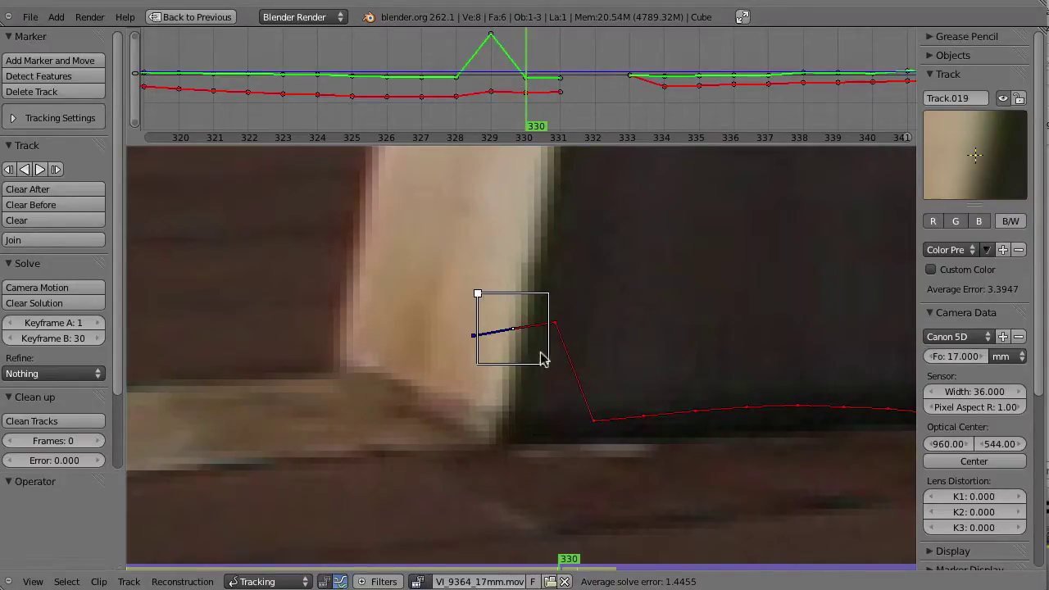
left_click_drag(527, 367, 539, 381)
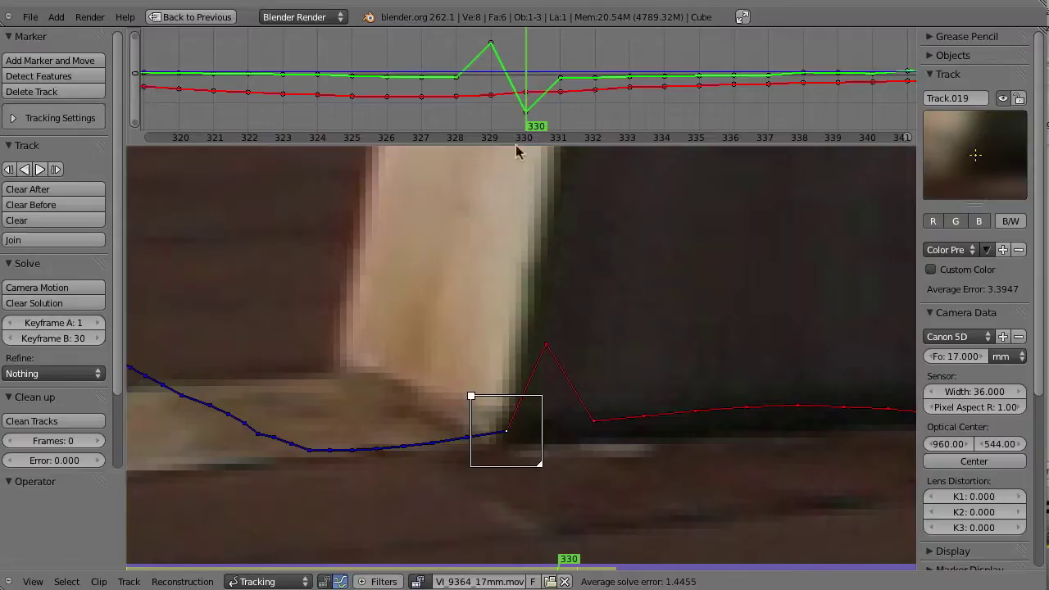
- Compare frames 328 and 329 and move the marker at frame 329 back onto the block's base corner
mouse_move(504, 113)
left_mouse_down()
mouse_move(450, 96)
mouse_move(526, 101)
mouse_move(489, 103)
left_mouse_up()
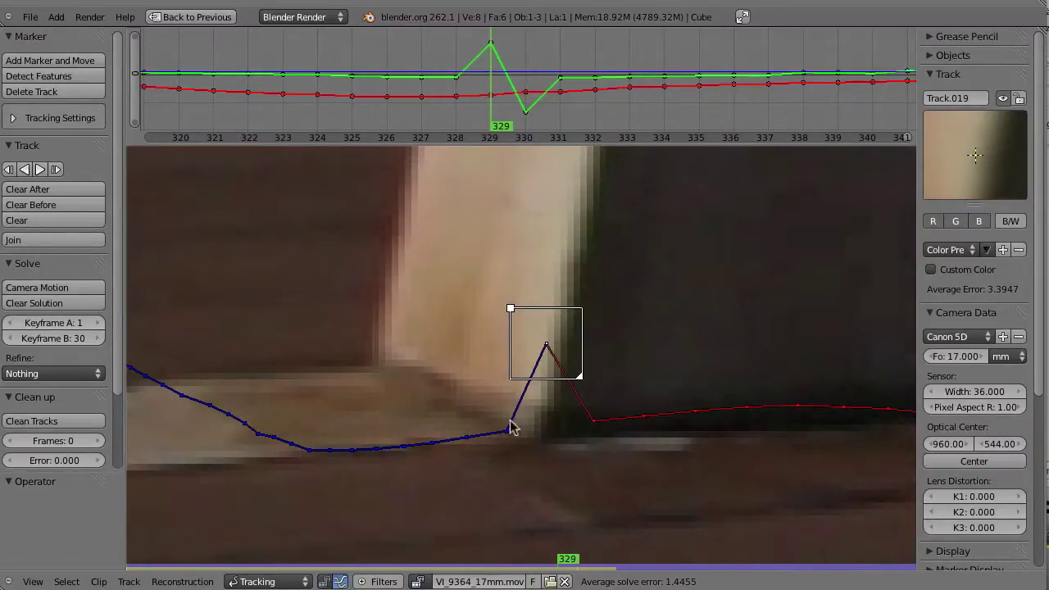
left_click(455, 84)
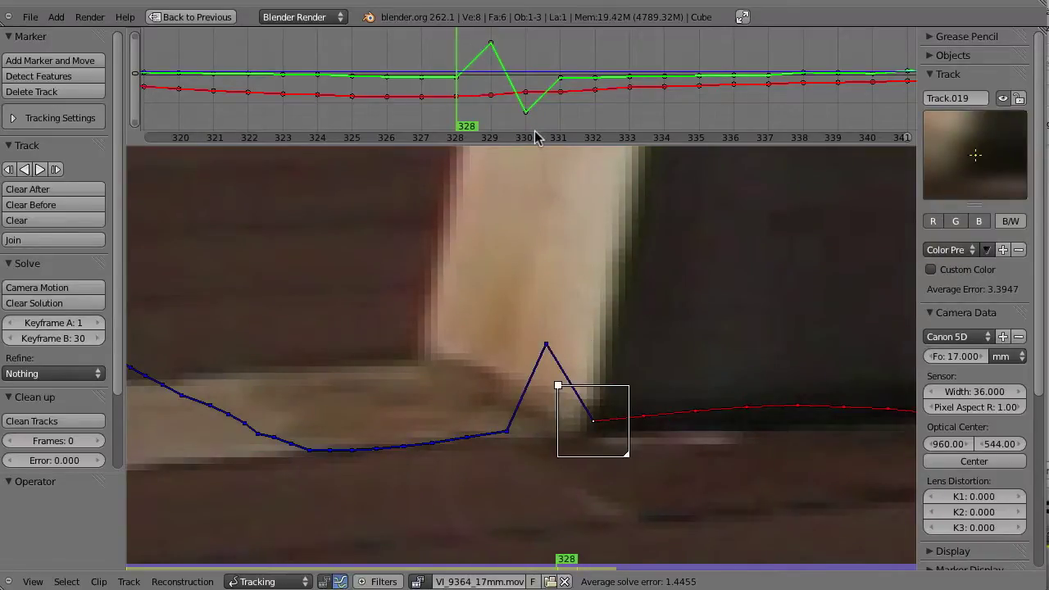
mouse_move(480, 91)
left_mouse_down()
mouse_move(503, 97)
mouse_move(463, 101)
left_mouse_up()
key("Right")
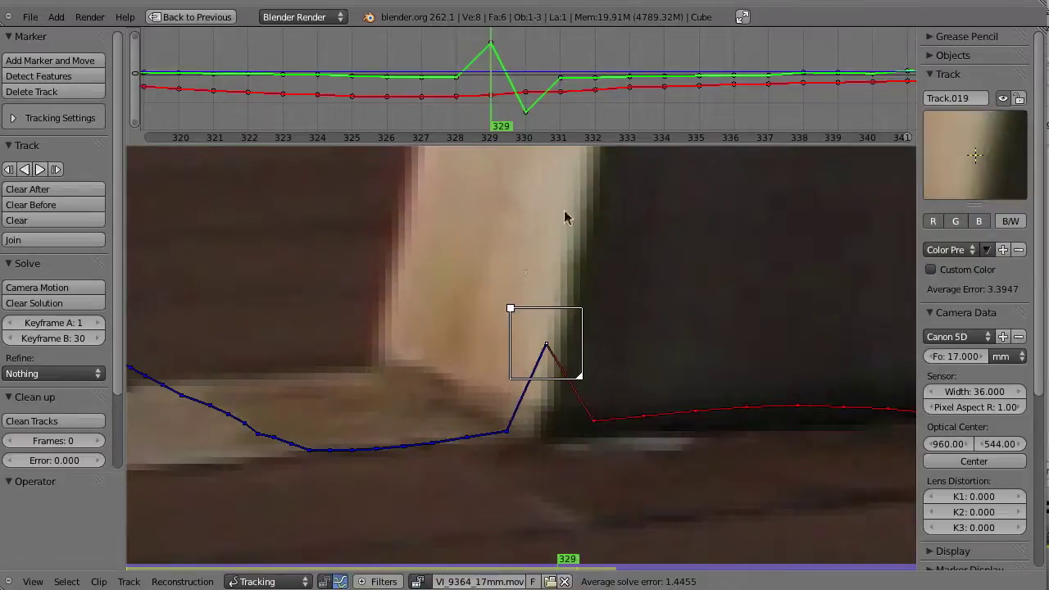
left_click_drag(550, 311, 554, 396)
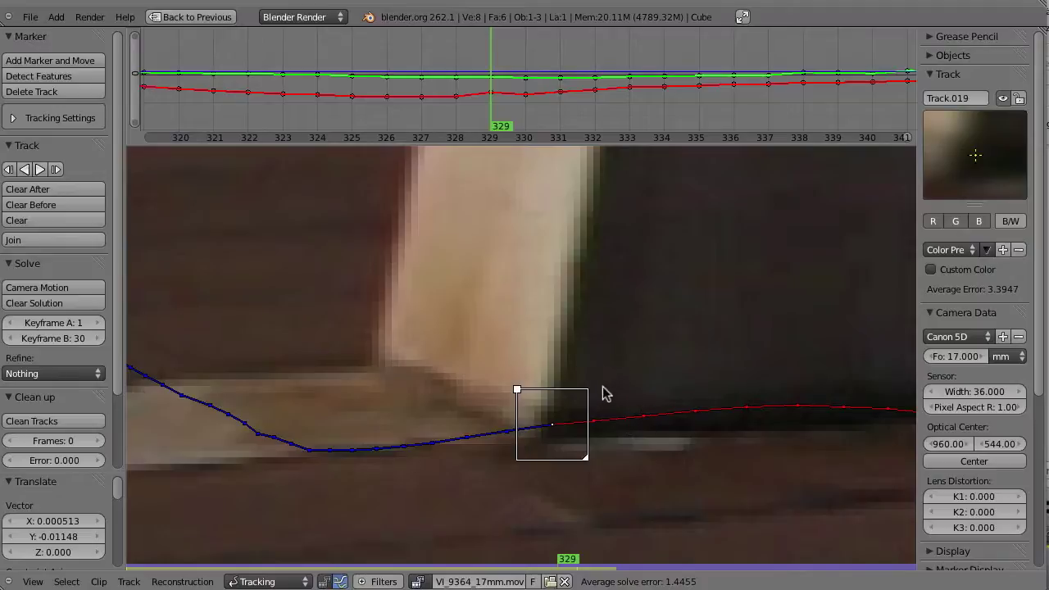
- Select all tracks again and examine their curves over the whole clip for remaining spikes
key("a")
key("a")
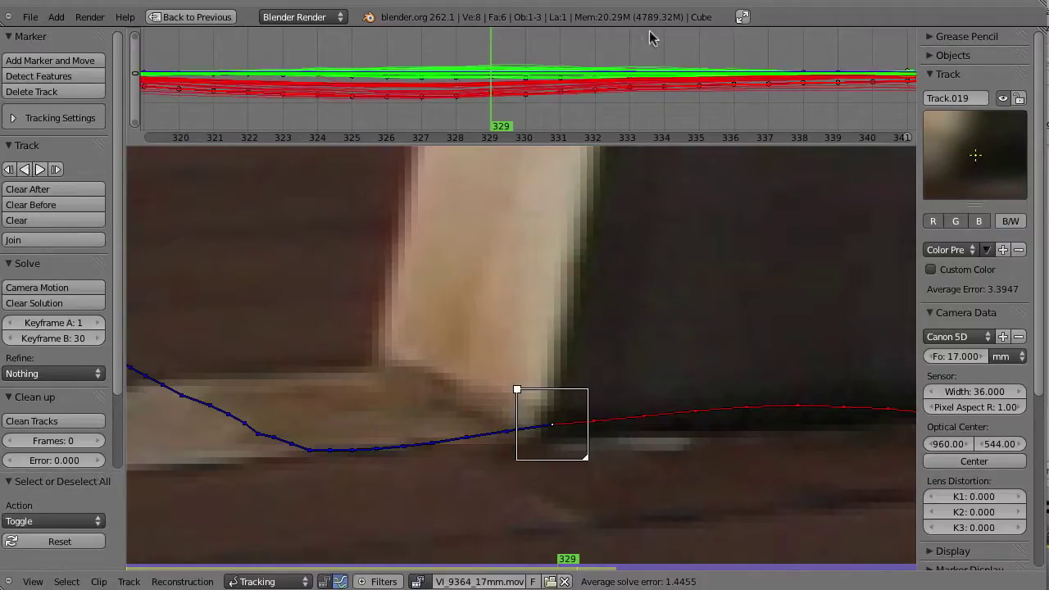
scroll(648, 72, "down", 6)
middle_click_drag(778, 80, 515, 87)
middle_click_drag(631, 85, 602, 50, "ctrl")
middle_click_drag(881, 79, 512, 73)
middle_click_drag(714, 83, 853, 64)
key("Home")
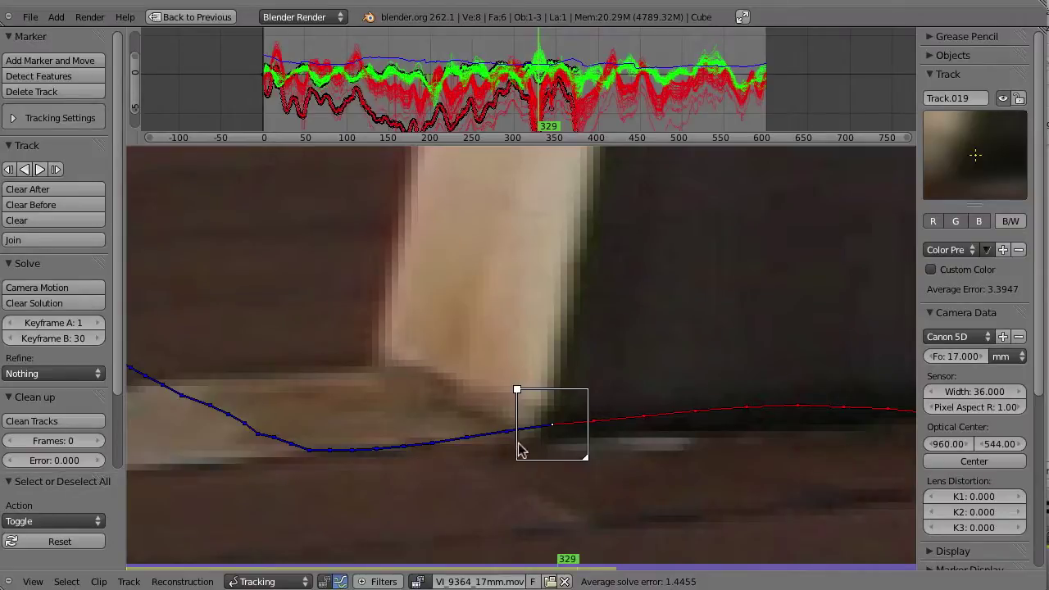
scroll(557, 326, "down", 8)
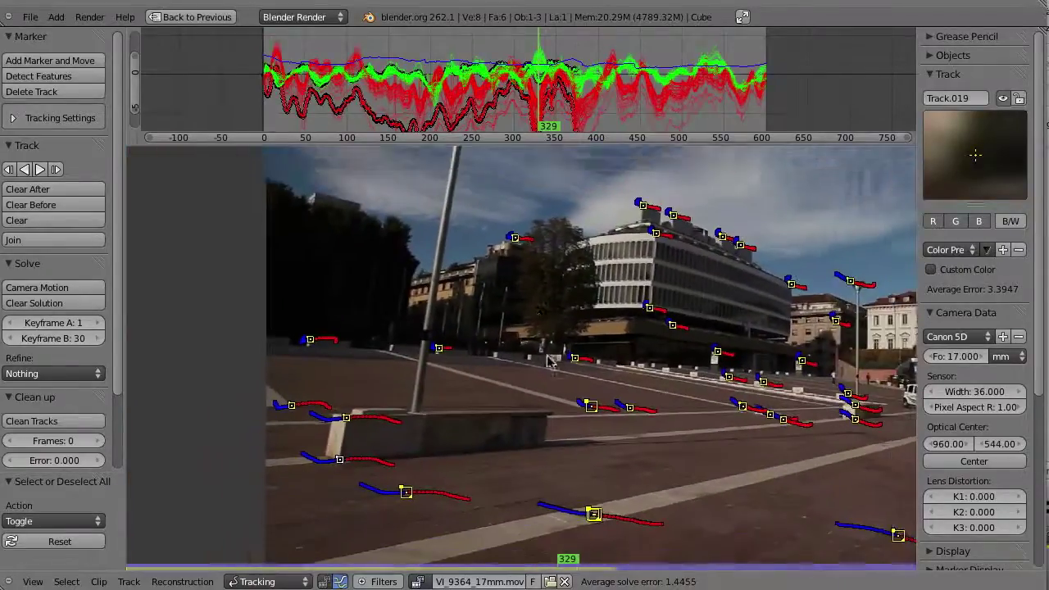
- Scrub back to frame 33 and up to frame 50 to examine the early camera movement
mouse_move(239, 569)
left_mouse_down()
mouse_move(119, 574)
mouse_move(218, 565)
mouse_move(176, 566)
left_mouse_up()
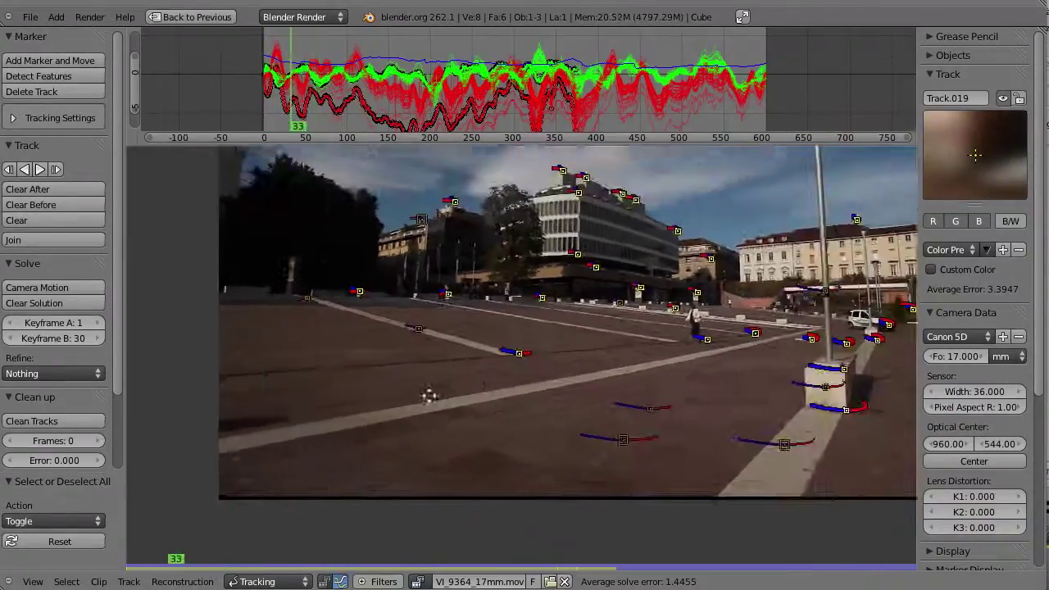
middle_click_drag(428, 397, 388, 407)
middle_click_drag(473, 408, 467, 415, "ctrl")
mouse_move(176, 561)
left_mouse_down()
mouse_move(154, 564)
mouse_move(193, 569)
left_mouse_up()
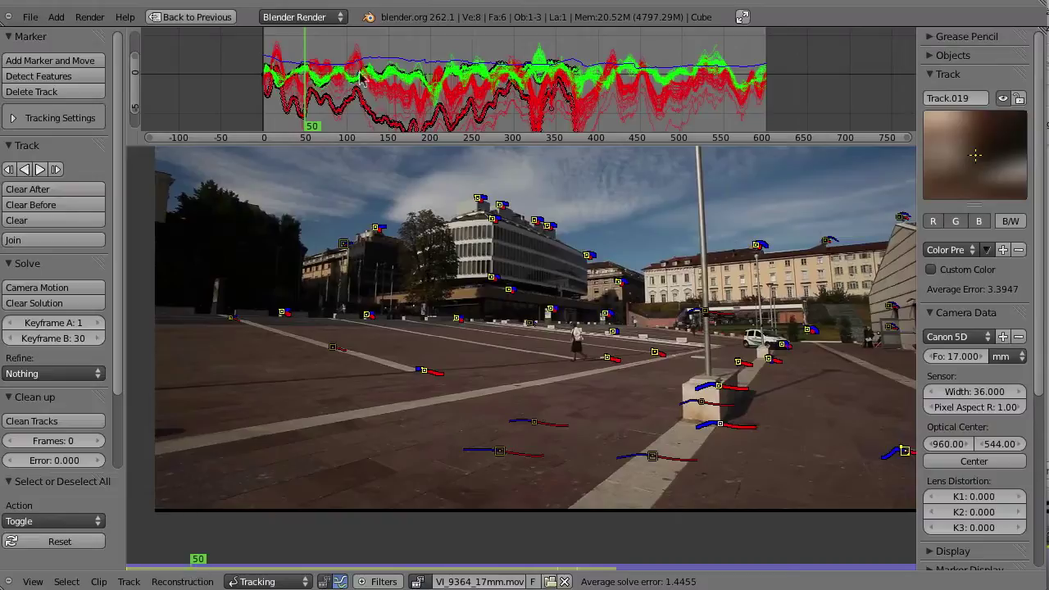
- Select the outlying curve that starts near frame 160 and scrub the clip past frame 226 to frame 297
middle_click_drag(369, 75, 443, 97, "ctrl")
left_click(448, 97)
right_click(452, 97)
middle_click_drag(465, 392, 456, 391, "ctrl")
middle_click_drag(354, 348, 540, 407)
middle_click_drag(540, 406, 503, 495)
left_click_drag(467, 99, 665, 114)
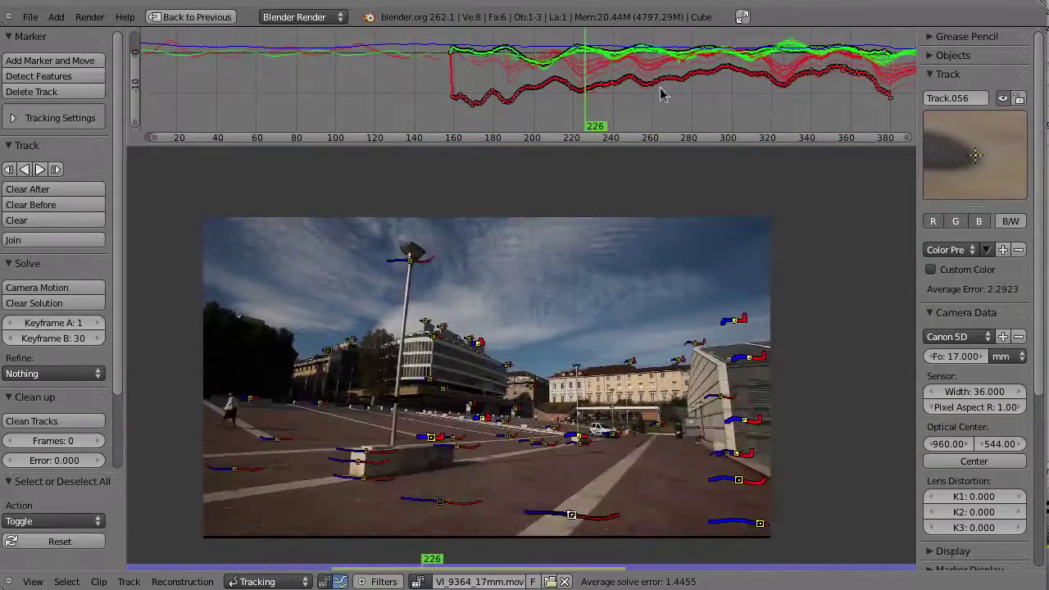
left_click_drag(562, 99, 725, 120)
- Set the solver's Keyframe A to 250 and Keyframe B to 290, and solve the camera motion
left_click(57, 338)
left_click(51, 320)
type("250")
key("Tab")
type("290")
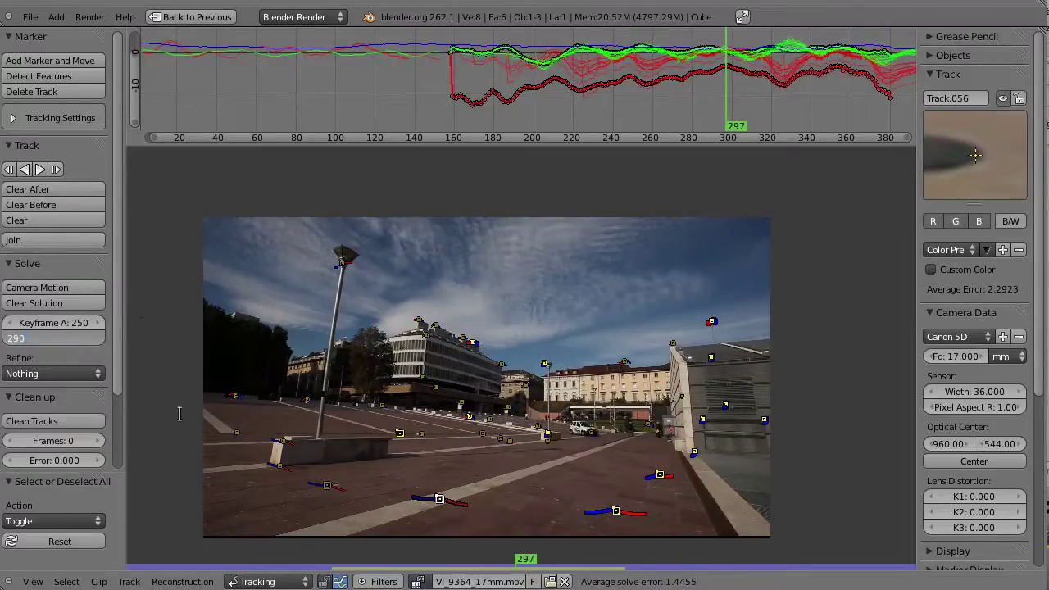
key("Return")
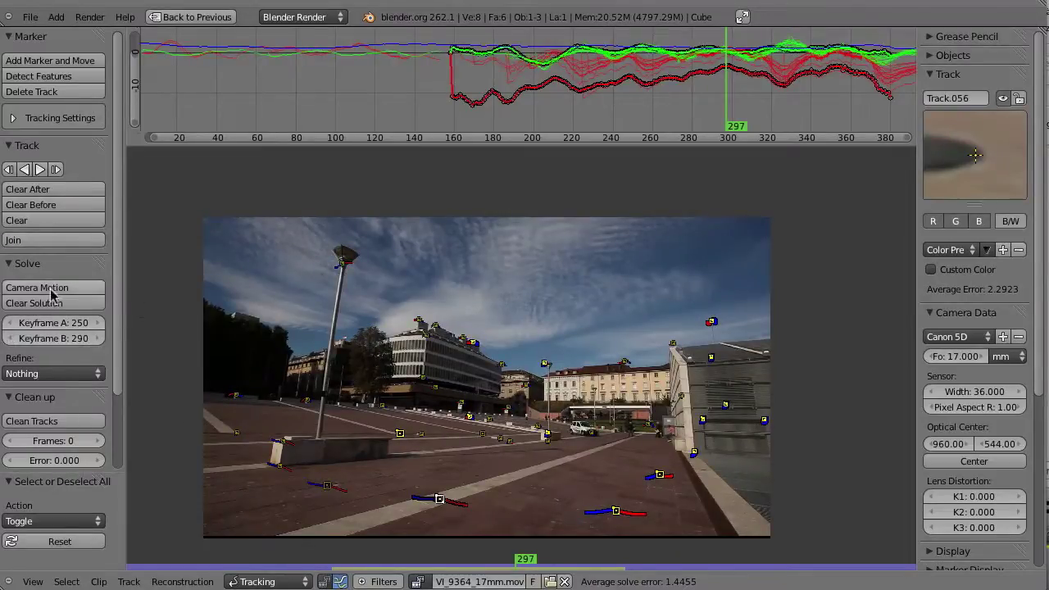
left_click(92, 295)
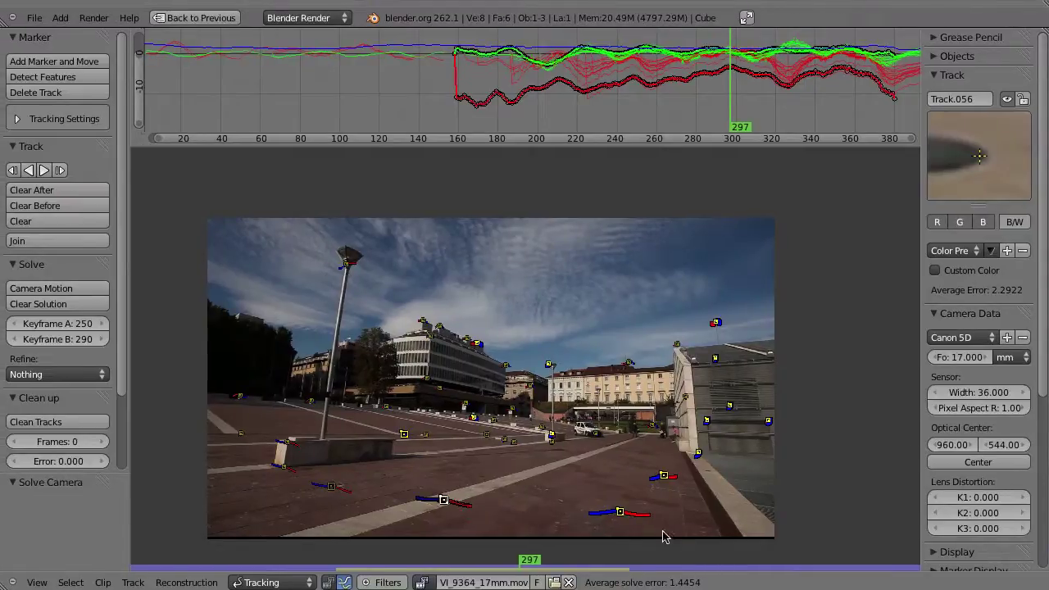
- Set the solver to refine Focal length, K1, K2 and try to solve the camera motion again
left_click(27, 374)
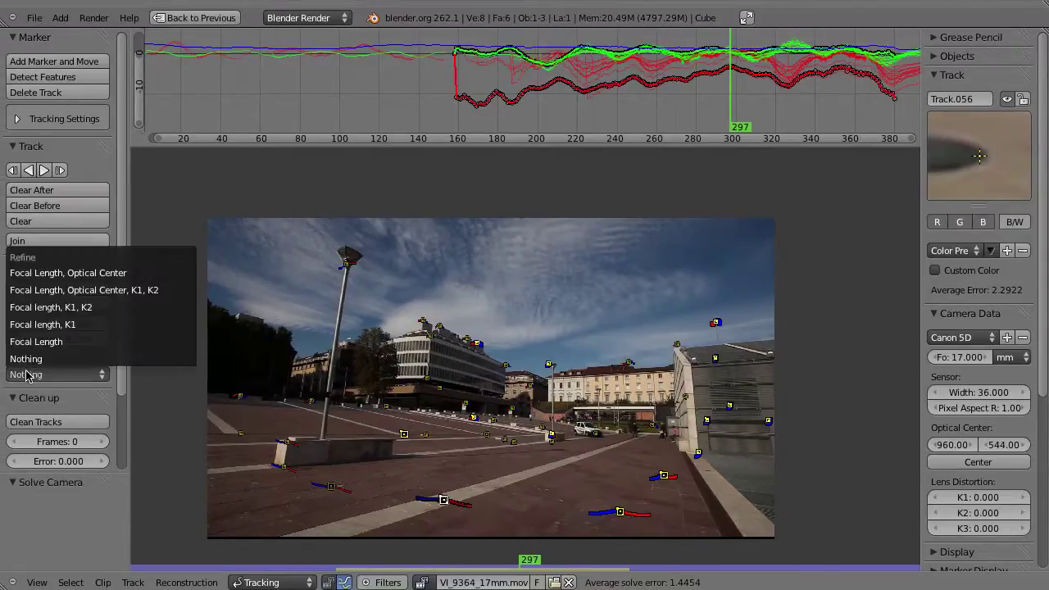
left_click(51, 307)
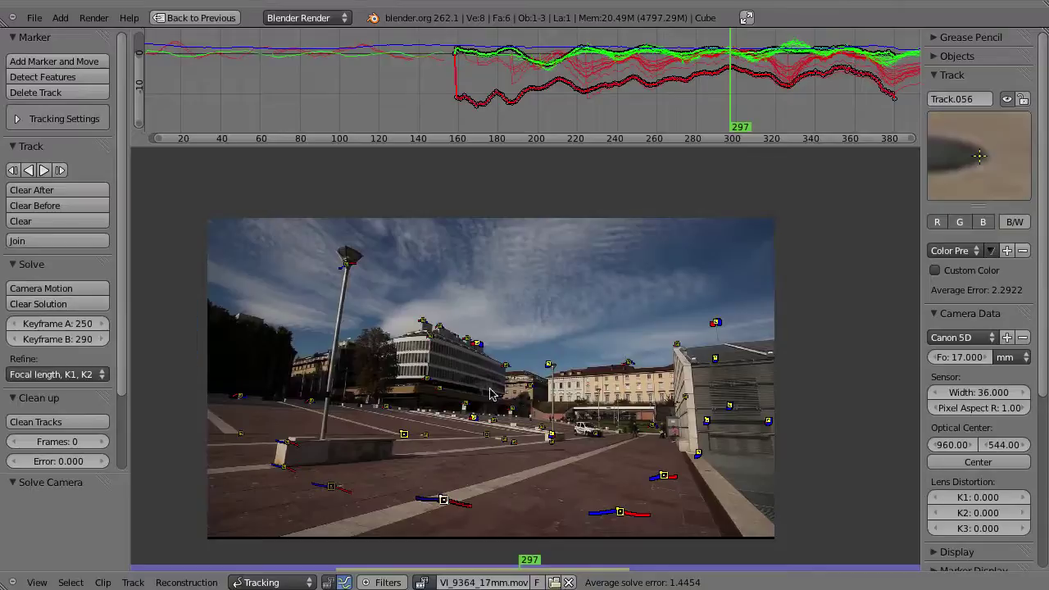
key("shift+s")
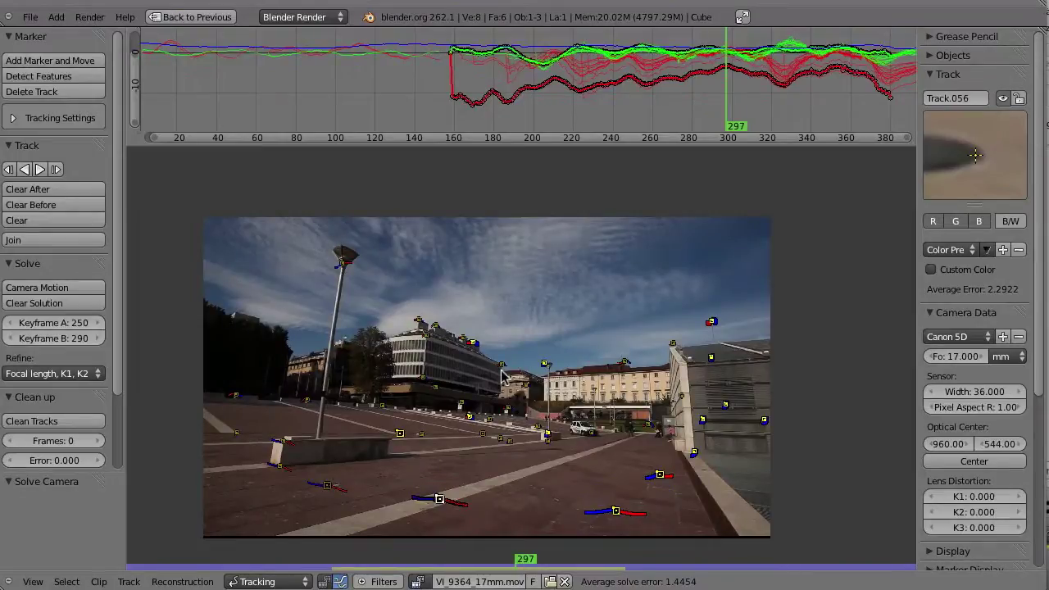
- Switch the clip editor to Distortion mode and replace the curve display with an enlarged clip view
mouse_move(501, 370)
middle_mouse_down()
mouse_move(522, 353)
mouse_move(519, 376)
middle_mouse_up()
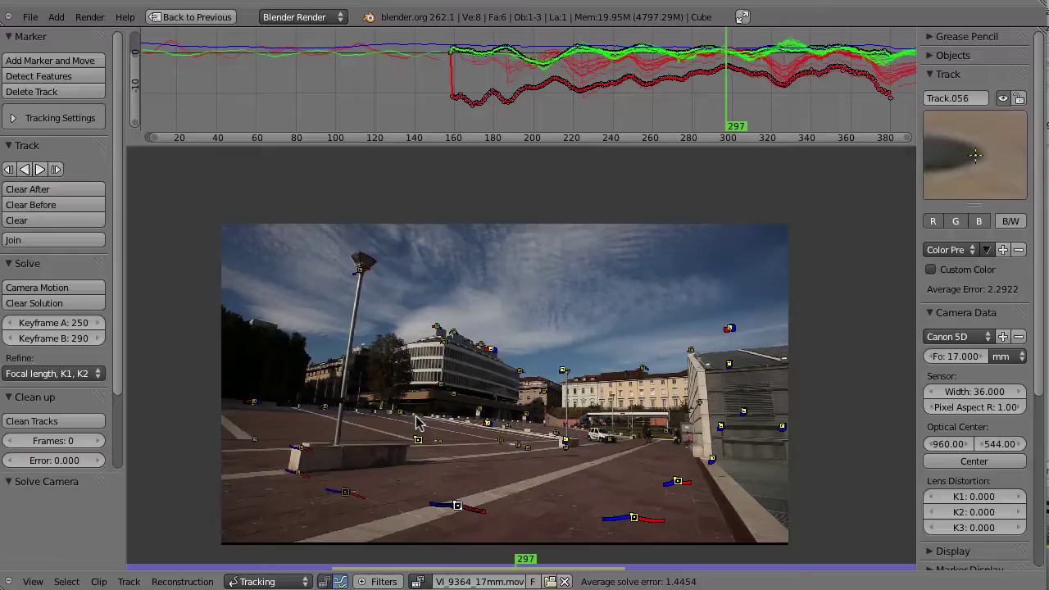
left_click(246, 582)
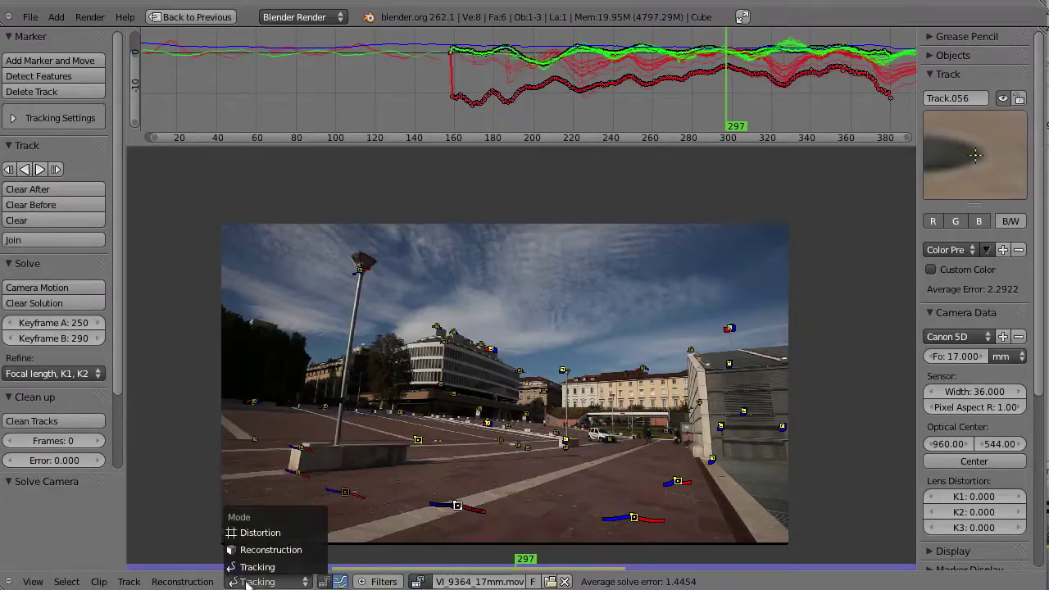
left_click(290, 533)
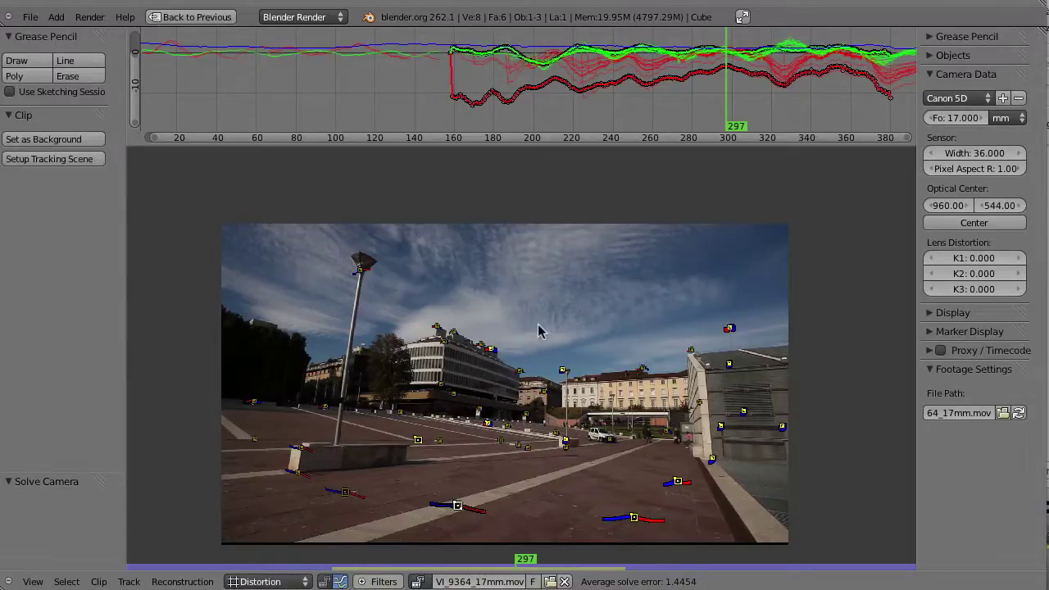
key("ctrl+Tab")
middle_click_drag(548, 314, 486, 494, "ctrl")
middle_click_drag(556, 455, 573, 295)
middle_click_drag(578, 322, 600, 342)
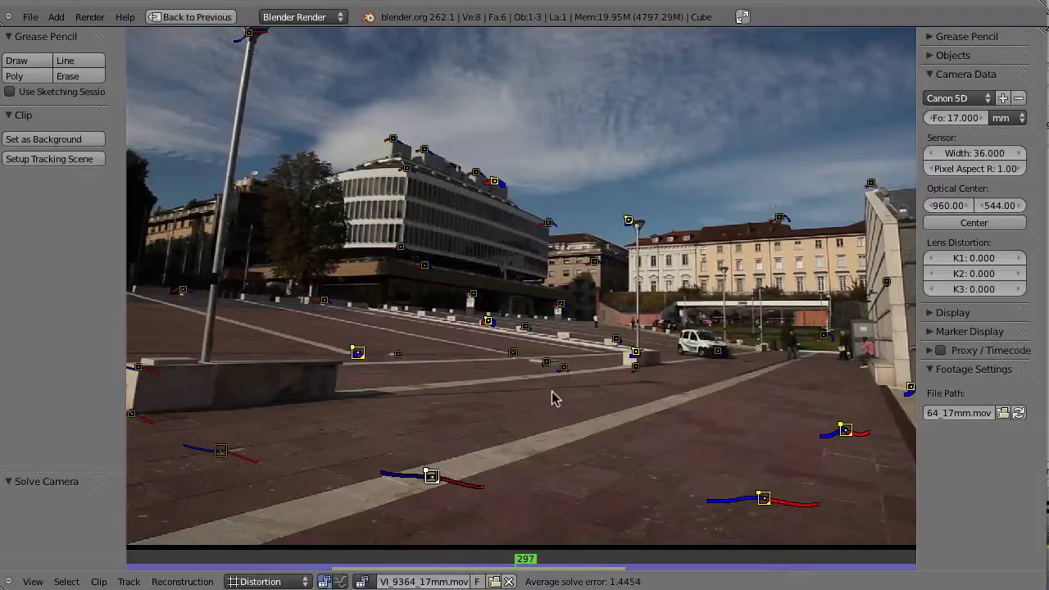
- Draw a straight Grease Pencil line along the far edge of the wide diagonal paving strip, replacing a first attempt
left_click(931, 37)
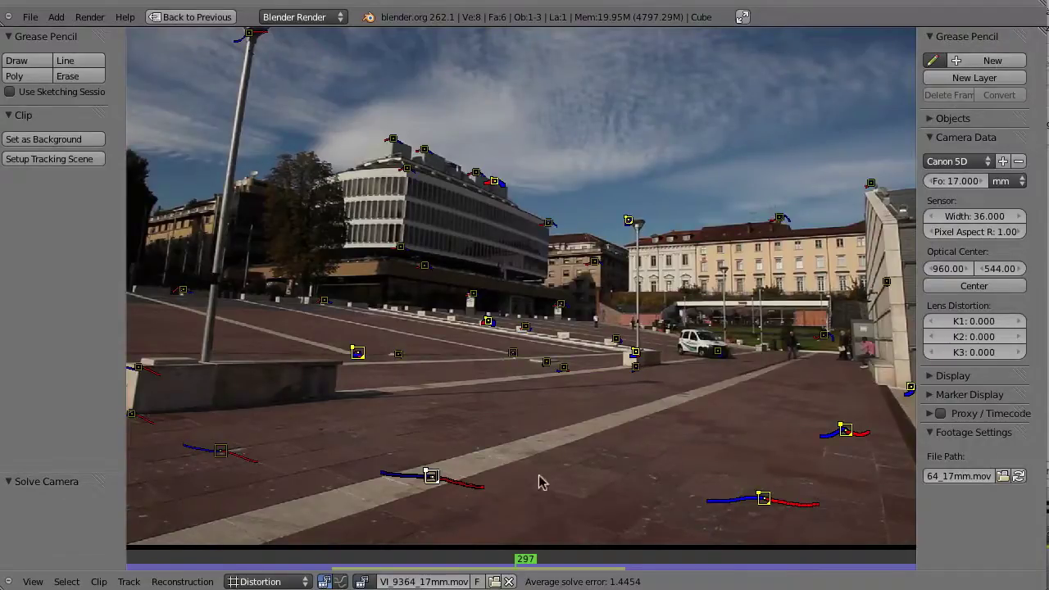
middle_click_drag(548, 434, 549, 420)
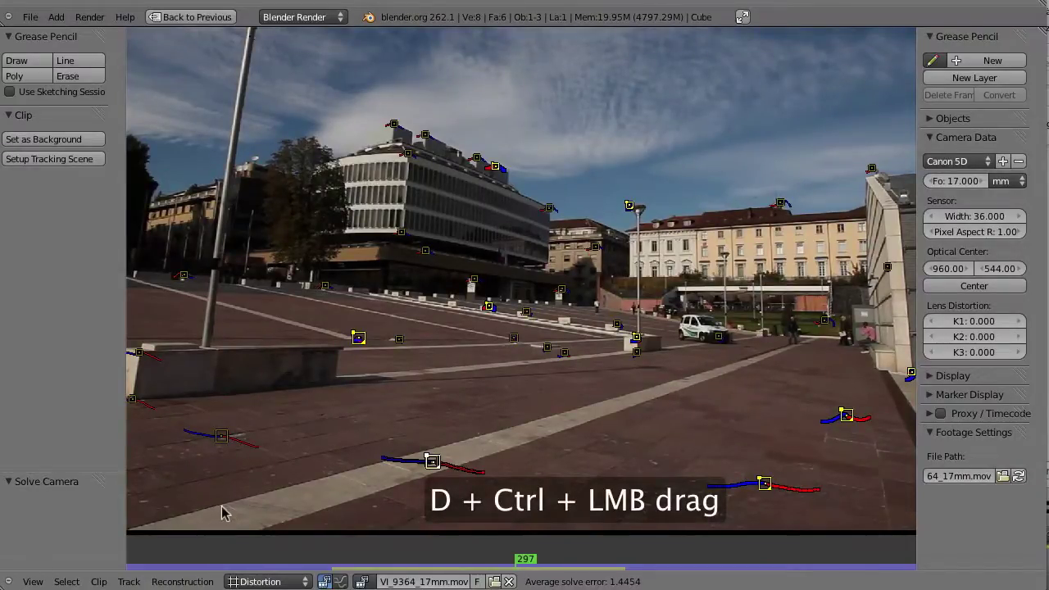
left_click_drag(230, 509, 236, 499, "ctrl")
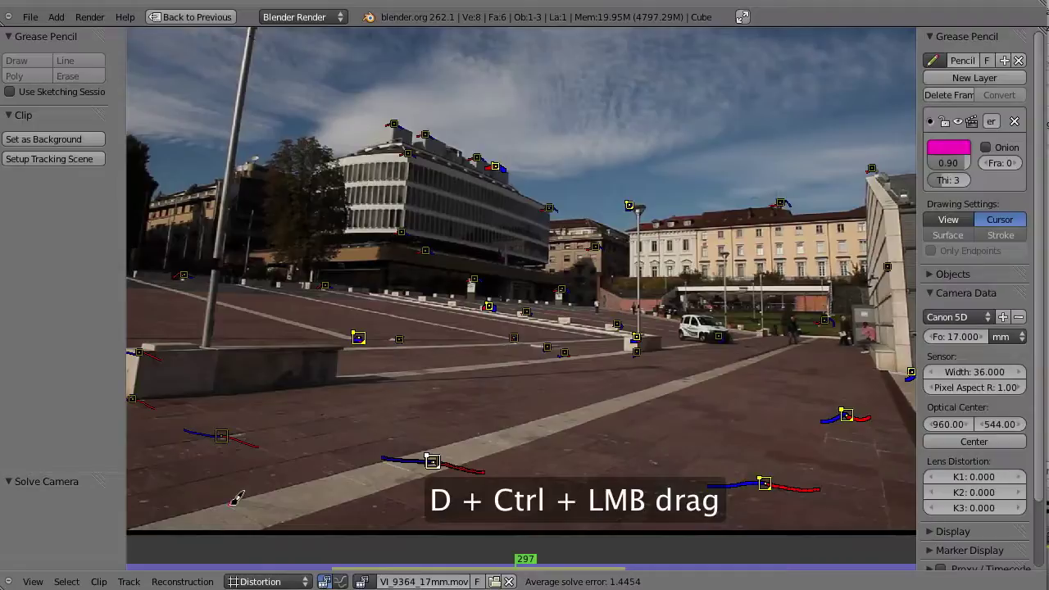
mouse_move(269, 392)
left_mouse_down("ctrl")
mouse_move(574, 295)
mouse_move(680, 368)
mouse_move(826, 329)
mouse_move(817, 331)
left_mouse_up("ctrl")
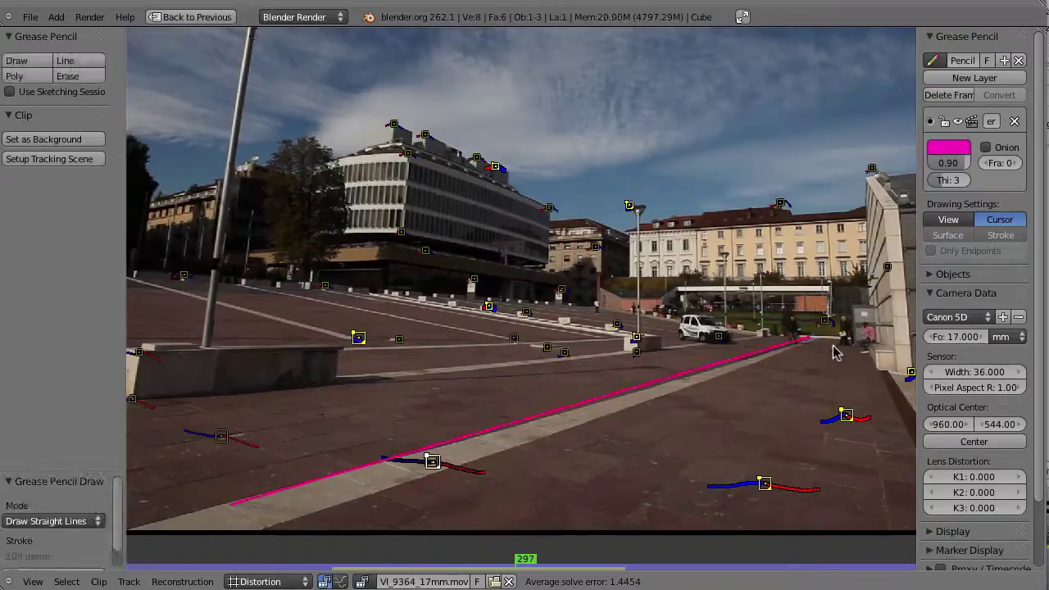
key("ctrl+z")
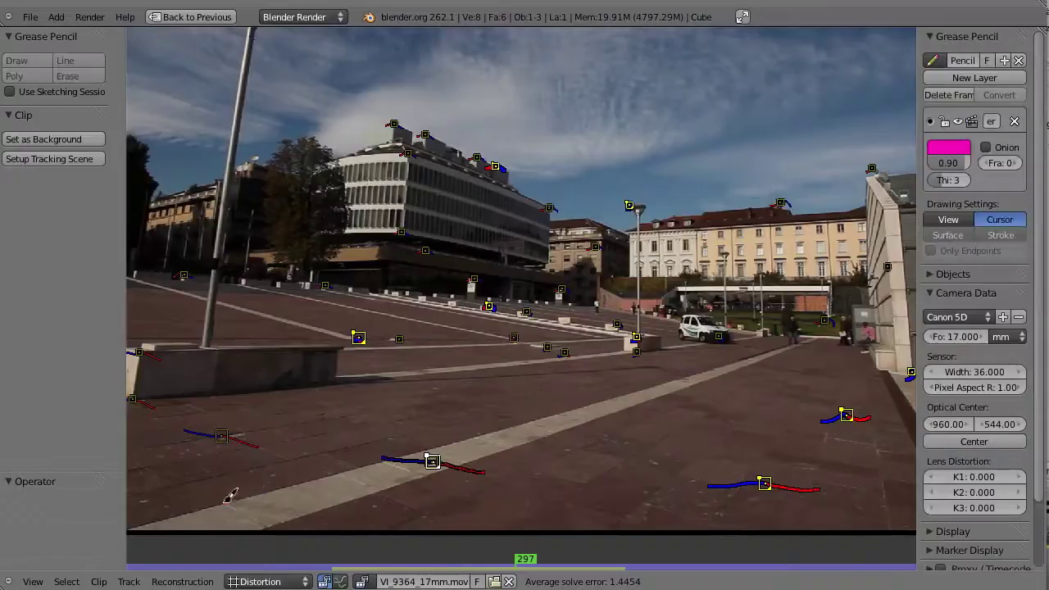
left_click_drag(228, 500, 816, 337)
- Draw a straight Grease Pencil line along the tall lamppost and check it against the post's edge
middle_click_drag(419, 331, 562, 420)
middle_click_drag(406, 161, 472, 149)
mouse_move(472, 148)
middle_mouse_down("ctrl")
mouse_move(434, 187)
mouse_move(456, 201)
middle_mouse_up("ctrl")
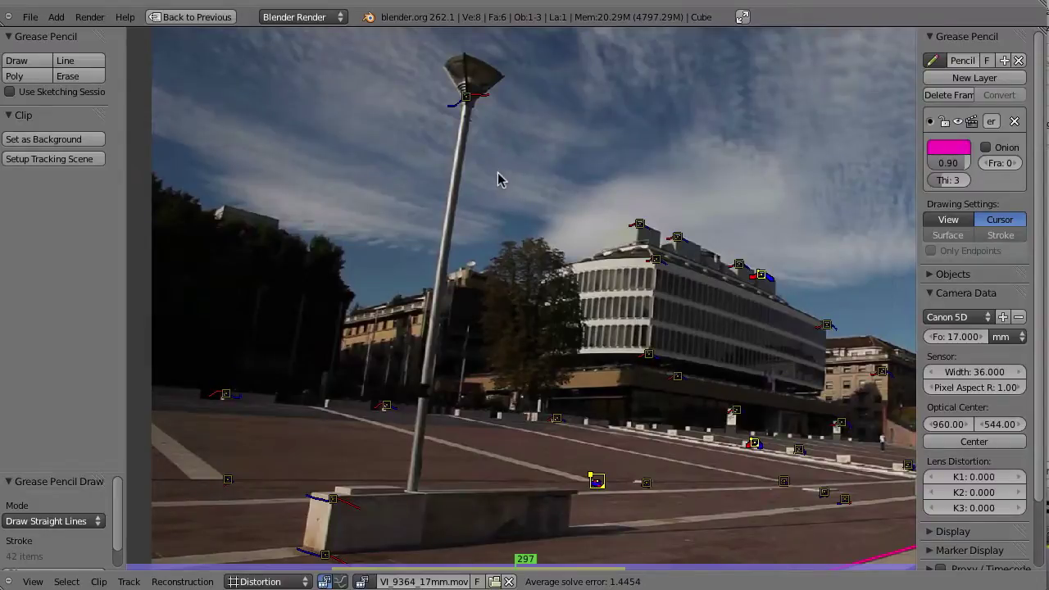
mouse_move(468, 95)
left_mouse_down("ctrl")
mouse_move(474, 131)
mouse_move(441, 409)
mouse_move(420, 485)
left_mouse_up("ctrl")
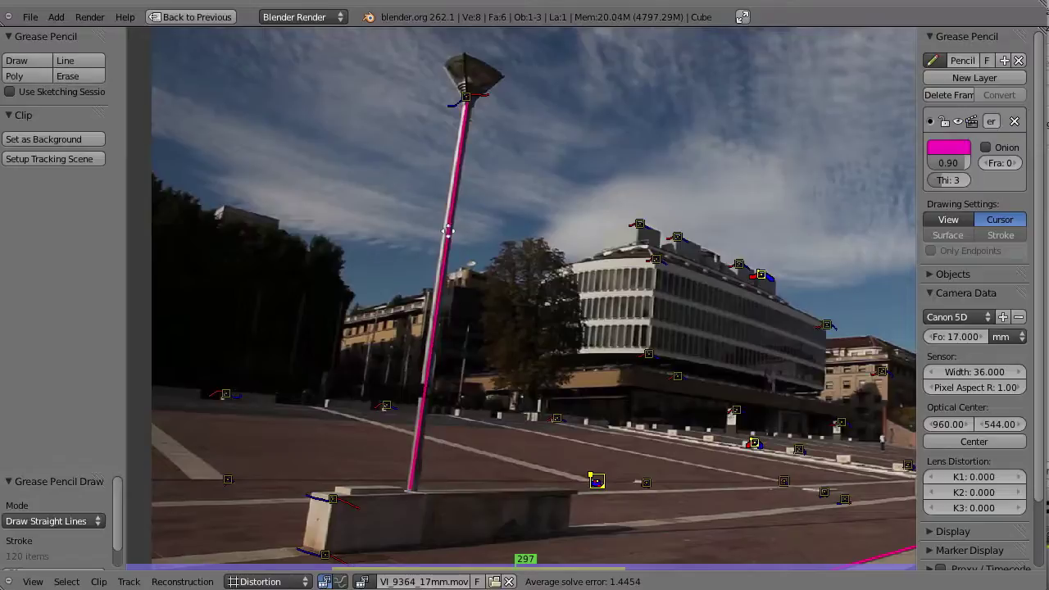
middle_click_drag(448, 242, 454, 298, "ctrl")
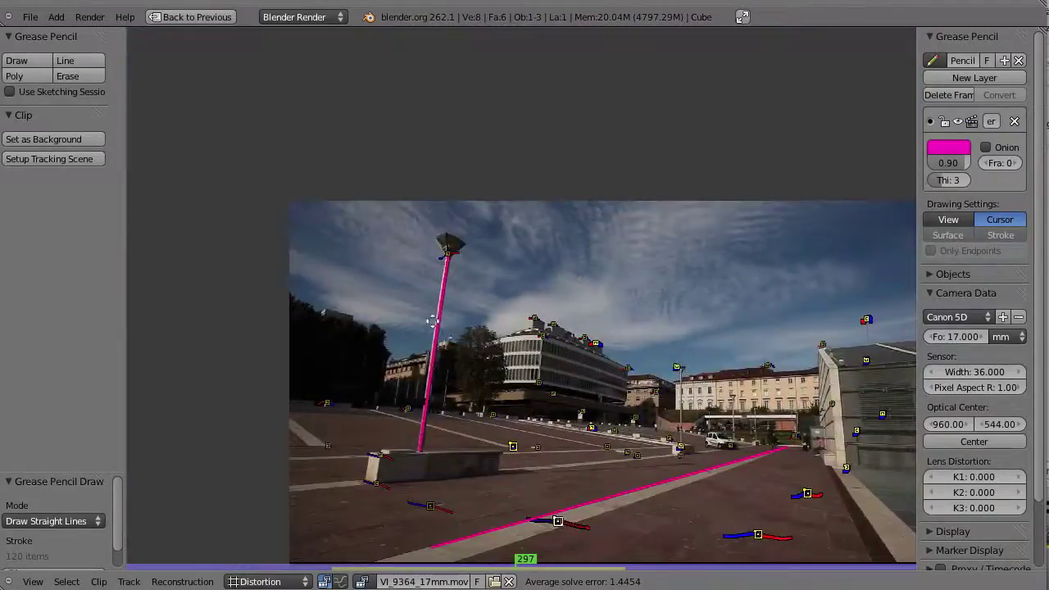
scroll(428, 331, "up", 4)
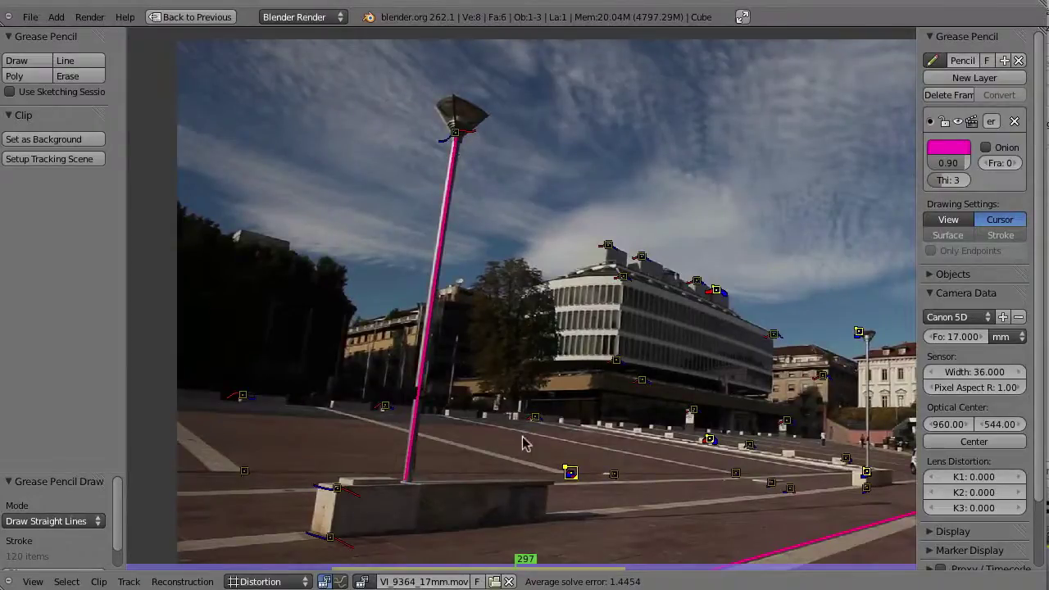
- Draw a straight Grease Pencil line from the concrete block's base along the paving strip to beyond the parked white car
middle_click_drag(526, 432, 453, 371)
middle_click_drag(525, 385, 489, 352)
middle_click_drag(531, 421, 512, 410)
middle_click_drag(239, 451, 266, 445)
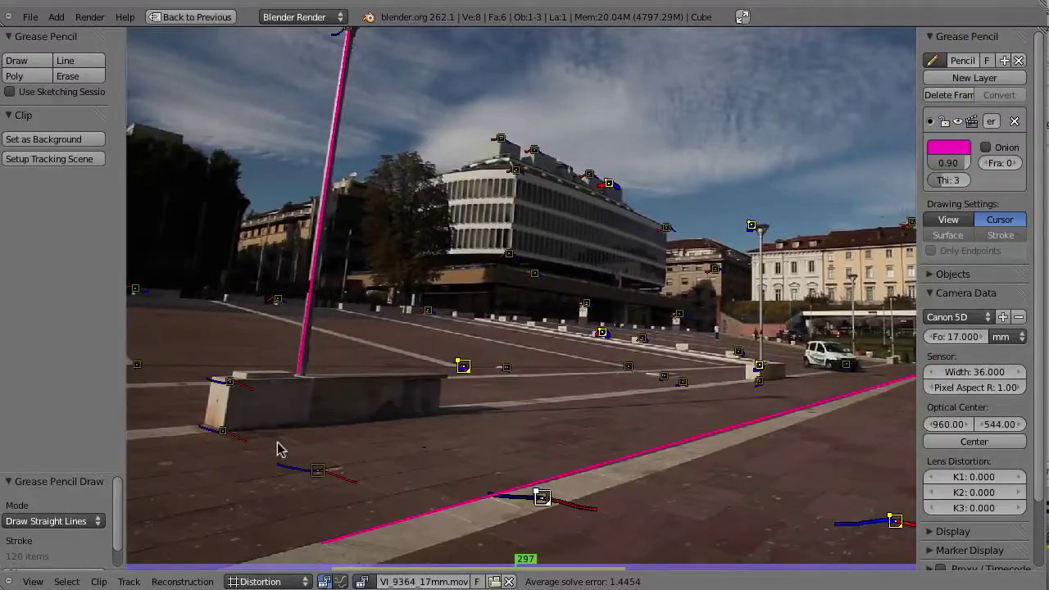
mouse_move(190, 435)
left_mouse_down()
mouse_move(598, 364)
mouse_move(902, 359)
left_mouse_up()
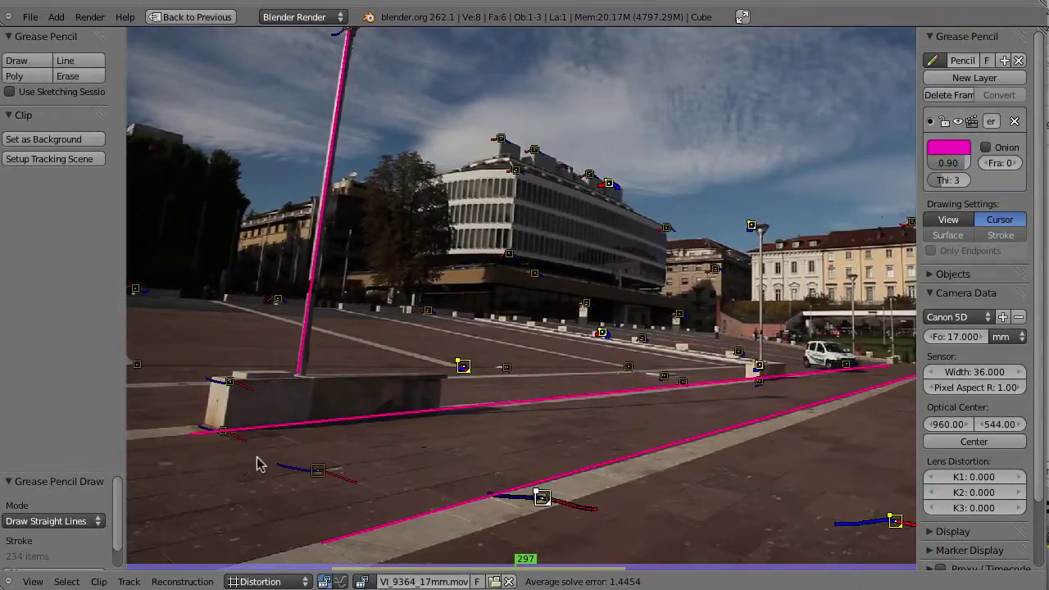
- Draw a straight Grease Pencil line along the inner edge of the kerb beside the grey building
middle_click_drag(598, 394, 649, 362, "ctrl")
middle_click_drag(649, 362, 447, 378)
middle_click_drag(644, 384, 591, 321)
key("Home")
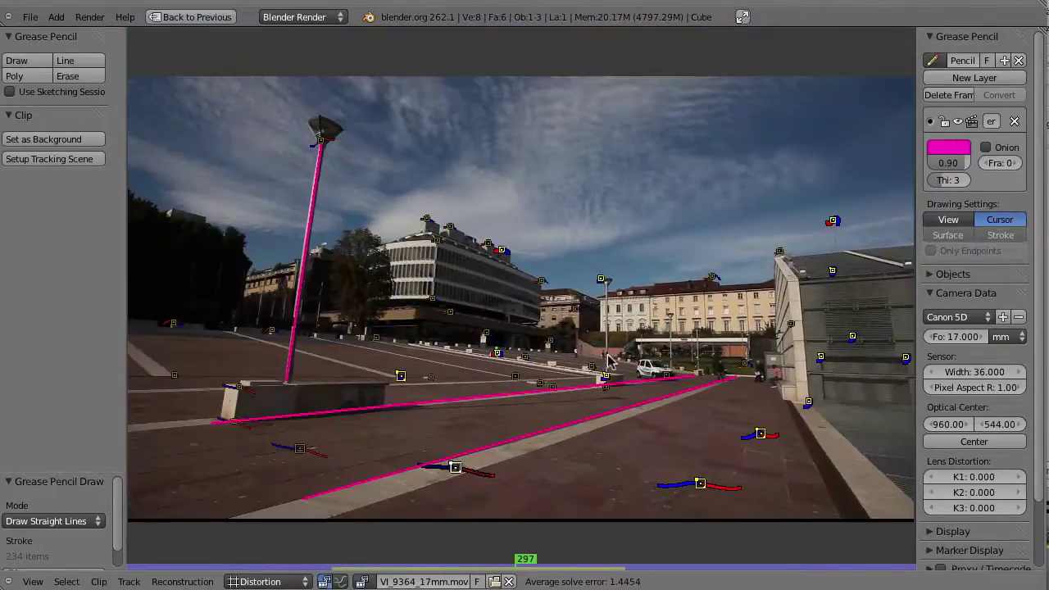
mouse_move(795, 405)
left_mouse_down()
mouse_move(848, 507)
mouse_move(875, 514)
left_mouse_up()
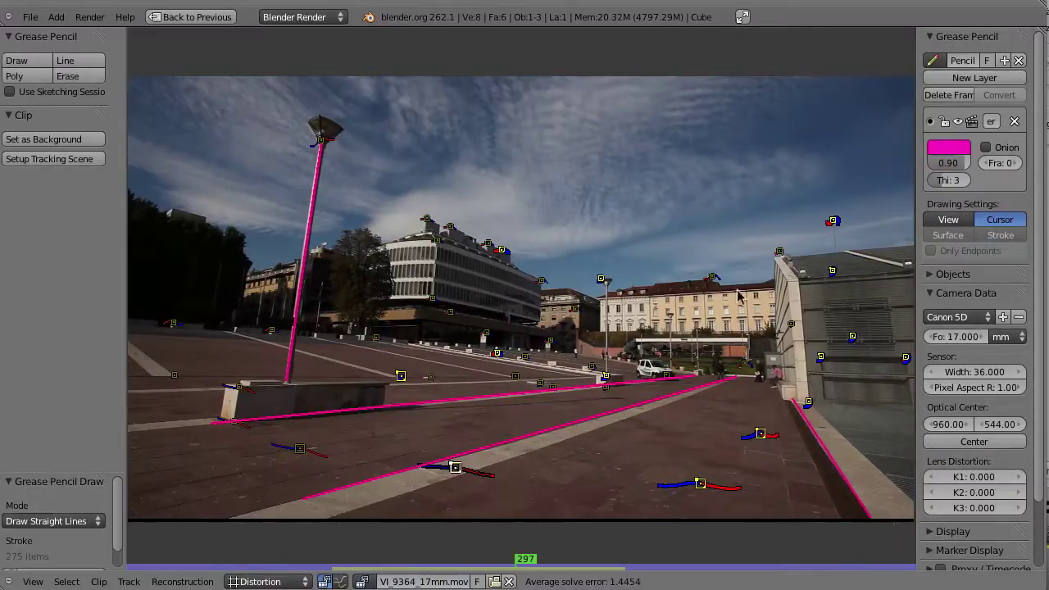
- Set the lens distortion K1 to -0.01948 while comparing the drawn lines with the paving
middle_click_drag(672, 329, 639, 357, "ctrl")
scroll(635, 364, "down", 2)
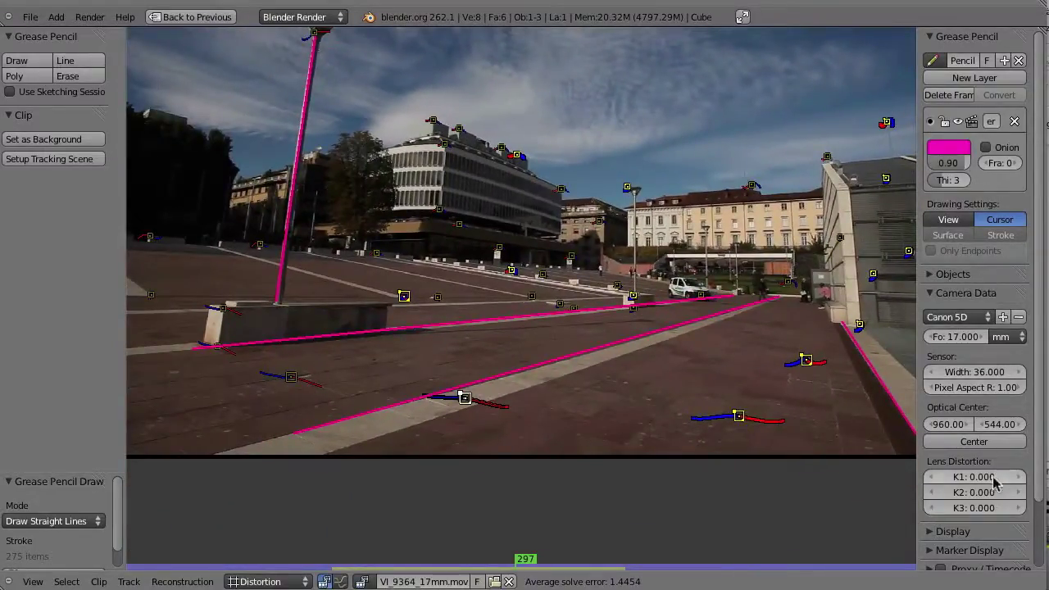
scroll(622, 435, "up", 3)
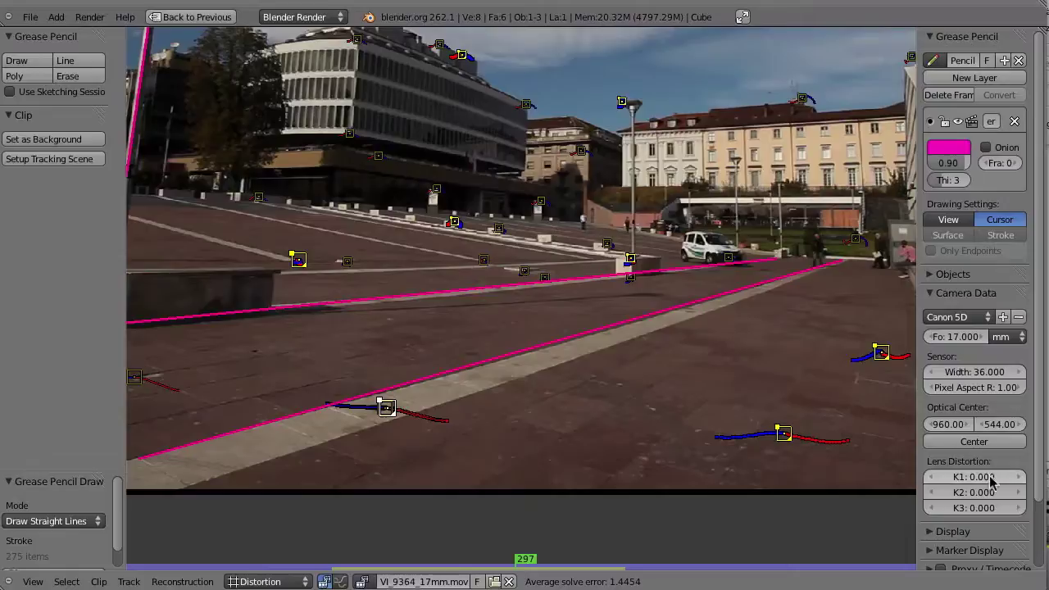
left_click_drag(1005, 483, 943, 486)
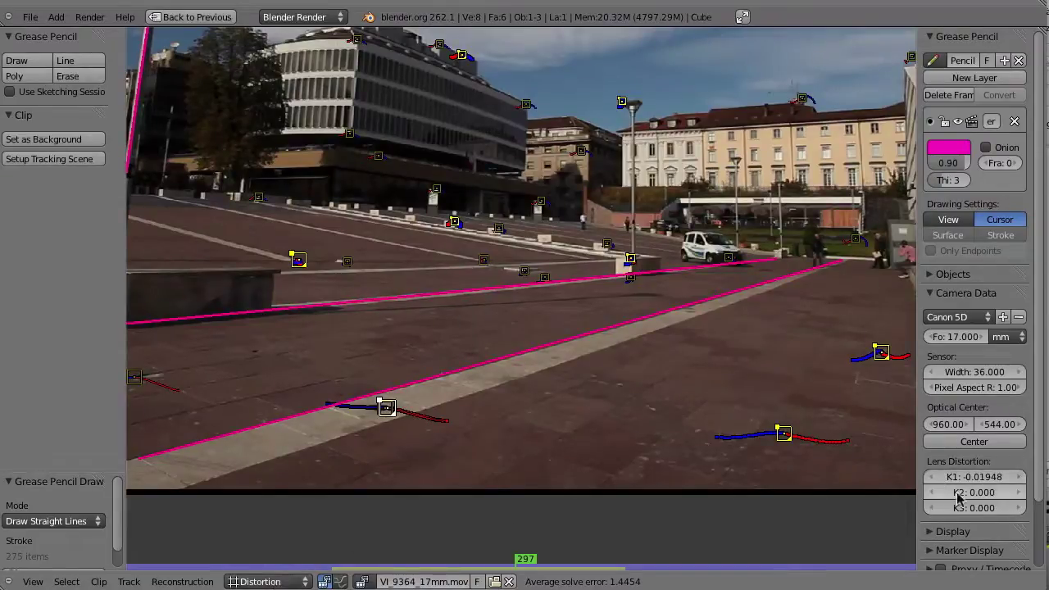
- Enable Manual Calibration in the clip display options
scroll(922, 463, "down", 3)
left_click(931, 457)
scroll(969, 485, "down", 5)
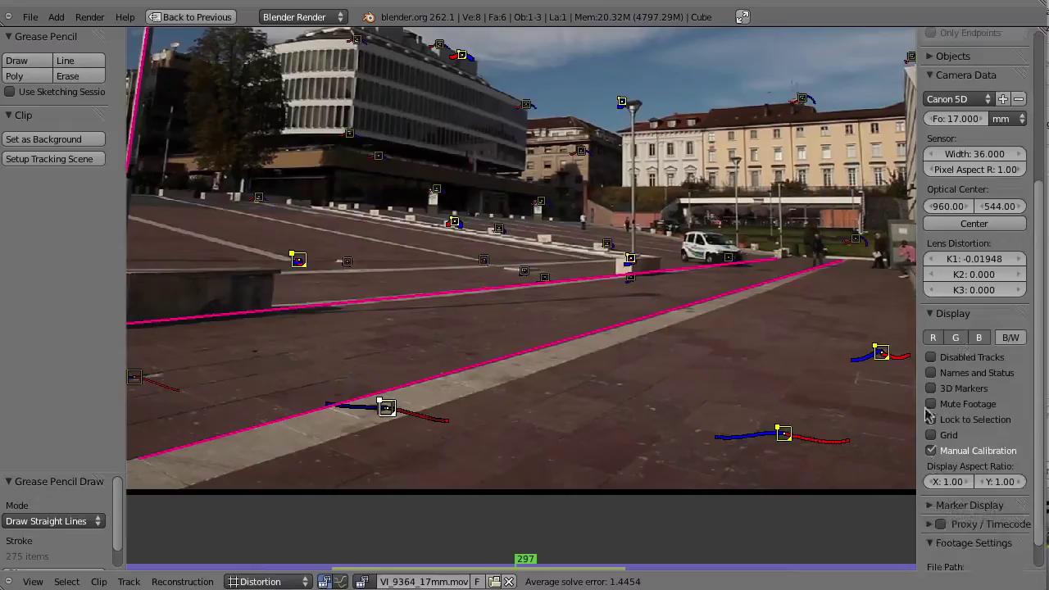
left_click(932, 450)
scroll(972, 387, "up", 7)
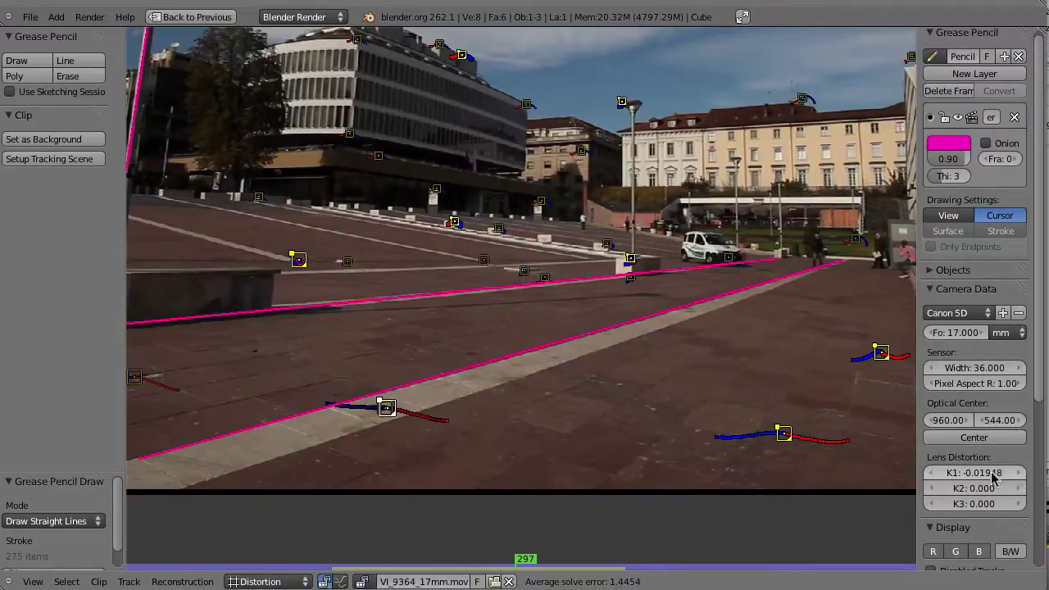
- Set the lens distortion K1 to -0.03746 and compare the drawn lines with the lamppost and paving strips
left_click_drag(998, 476, 941, 488)
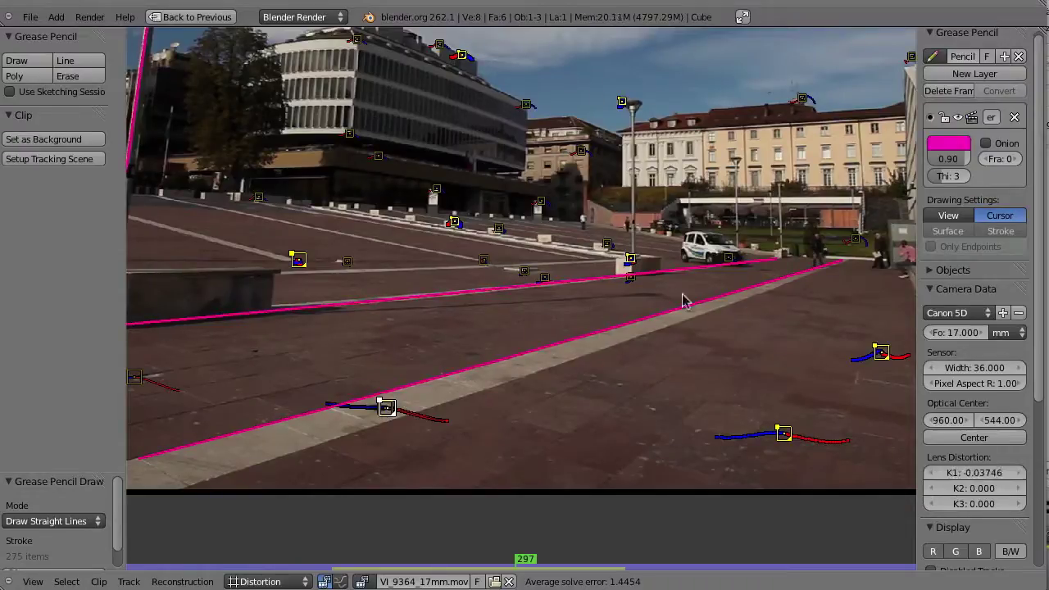
middle_click_drag(564, 357, 711, 420)
middle_click_drag(475, 203, 604, 350)
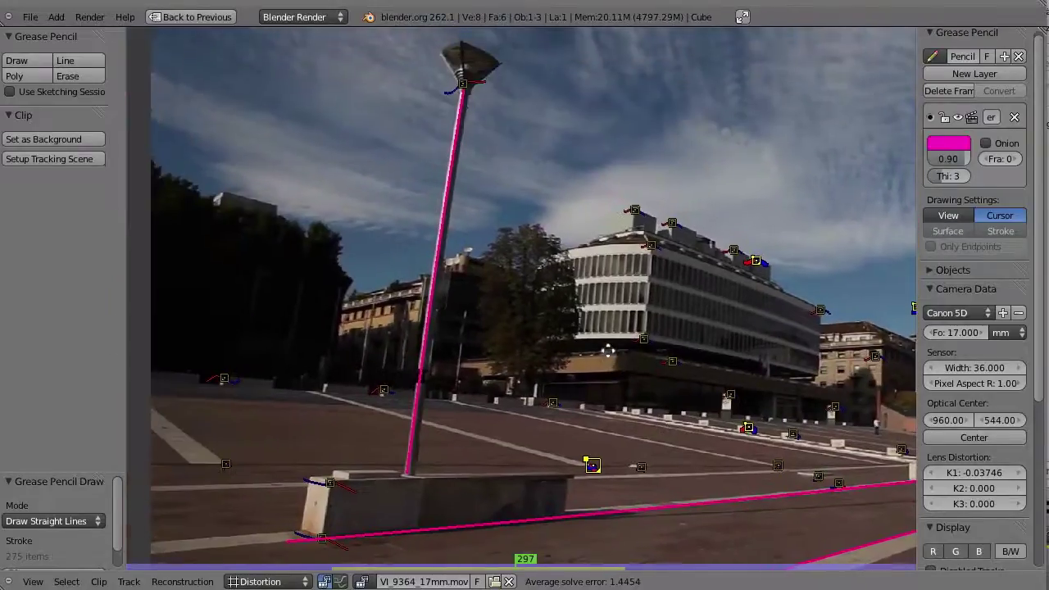
middle_click_drag(662, 393, 531, 198)
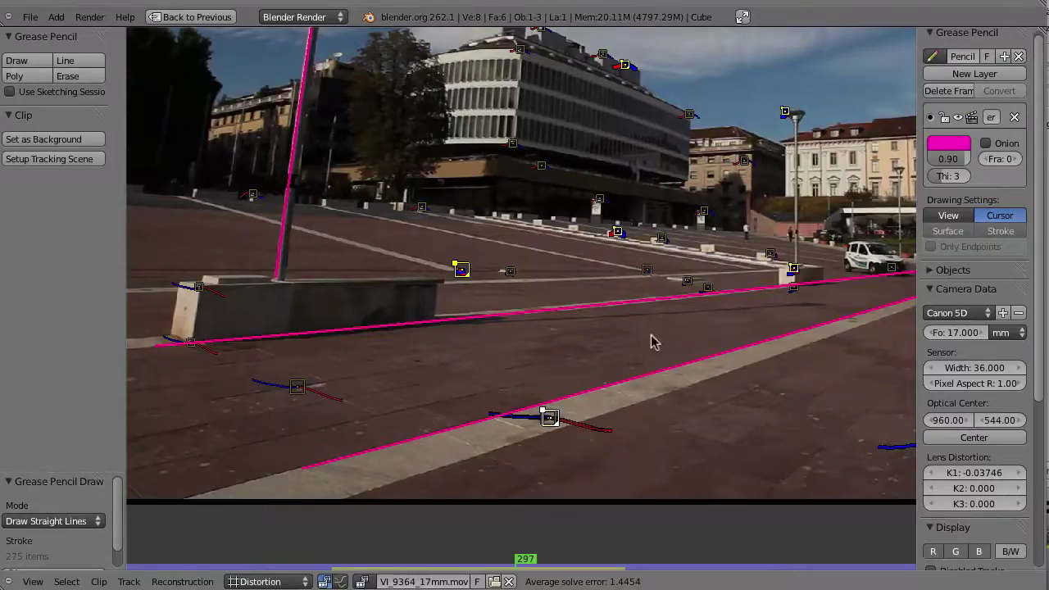
mouse_move(641, 335)
middle_mouse_down()
mouse_move(498, 377)
mouse_move(471, 374)
middle_mouse_up()
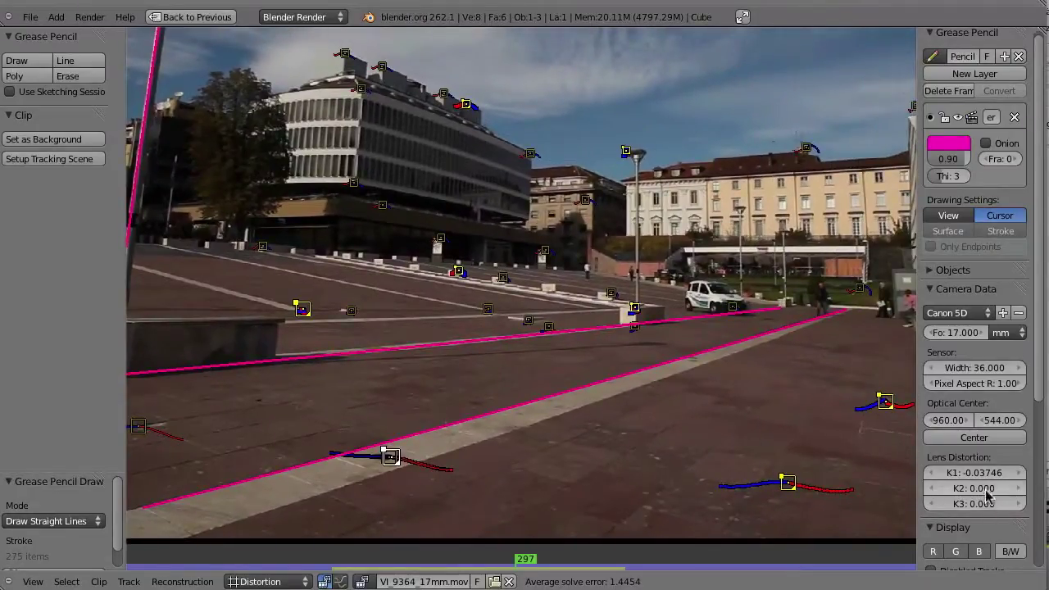
- Set the lens distortion K1 to -0.06454 and K2 to 0.050
left_click_drag(1014, 491, 1048, 492)
mouse_move(976, 496)
left_mouse_down()
mouse_move(965, 492)
mouse_move(987, 490)
mouse_move(992, 473)
mouse_move(926, 486)
mouse_move(1014, 495)
left_mouse_up()
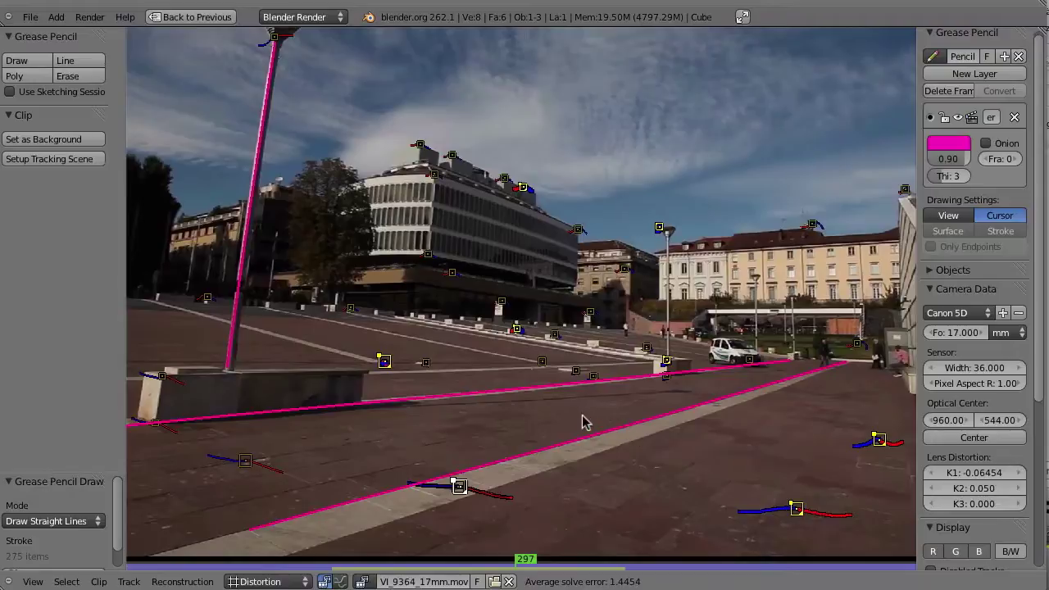
- Switch the clip editor to Tracking mode, solve the camera motion again, and check the refined focal length and distortion values
key("Tab")
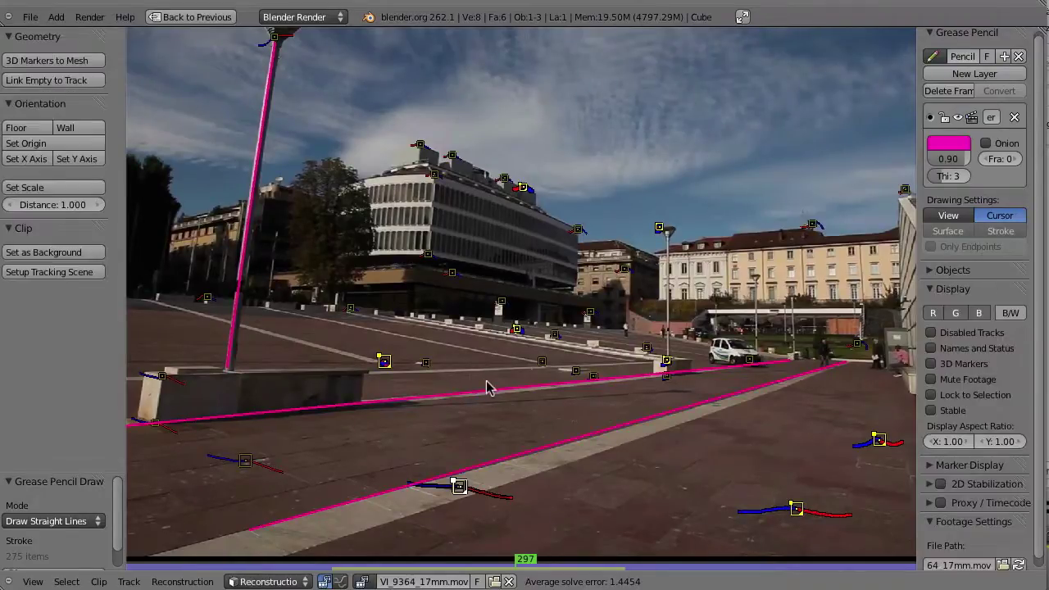
key("Tab")
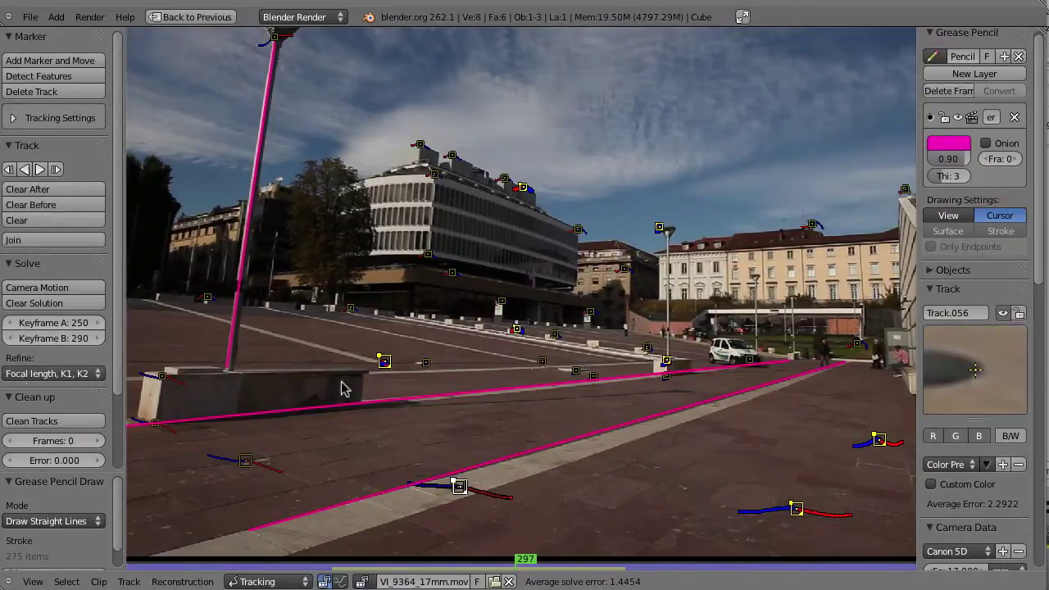
scroll(991, 370, "down", 5)
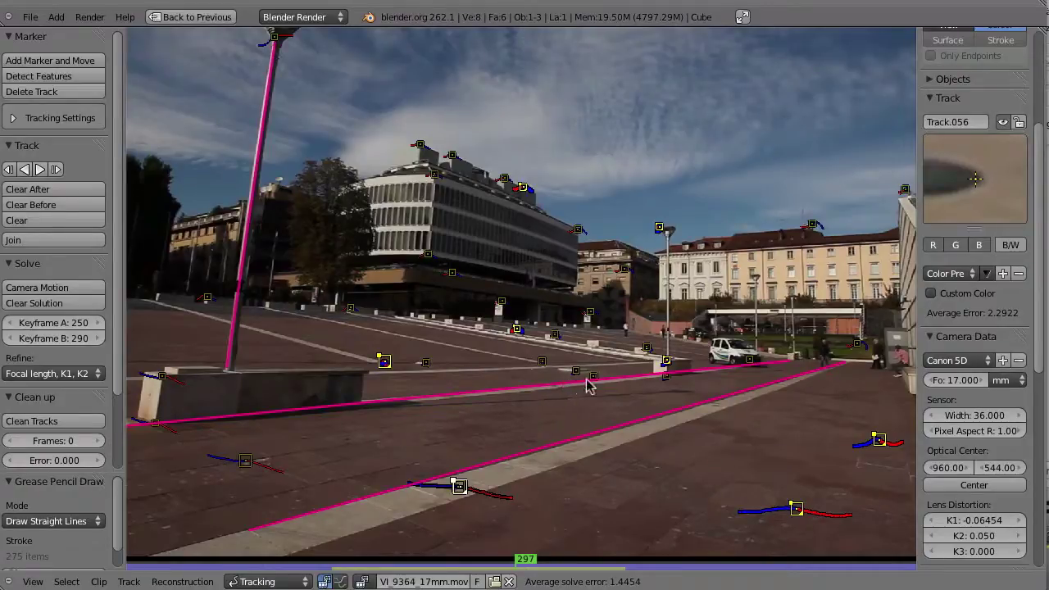
key("shift+s")
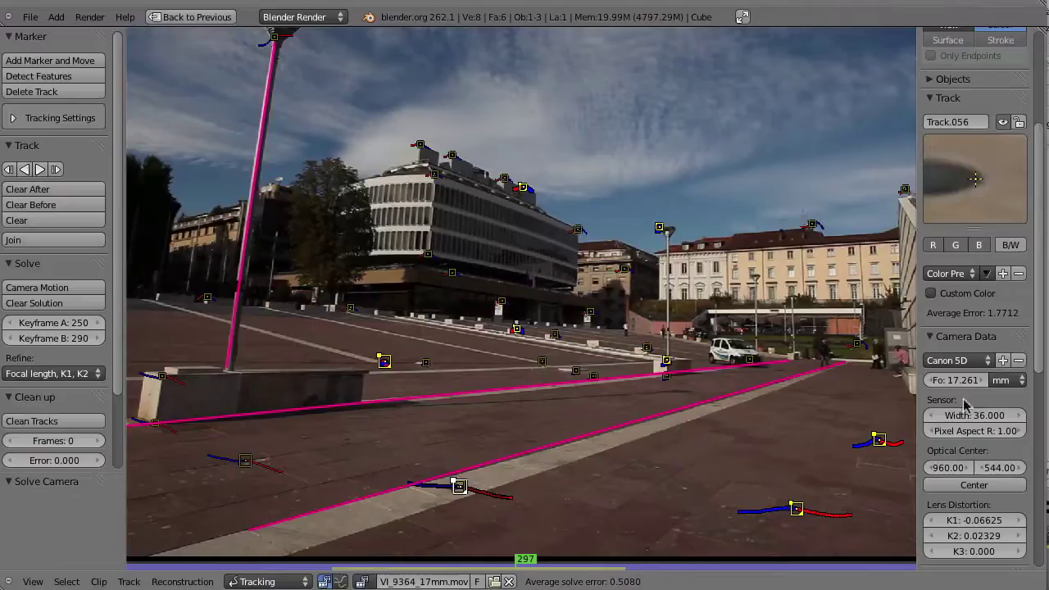
scroll(934, 394, "down", 1)
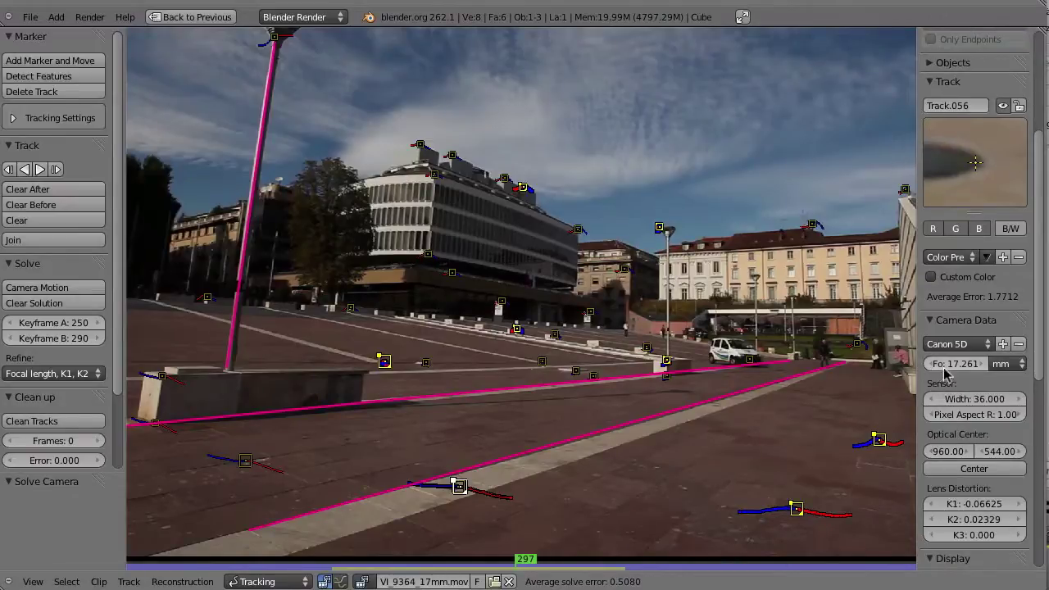
scroll(983, 442, "down", 5)
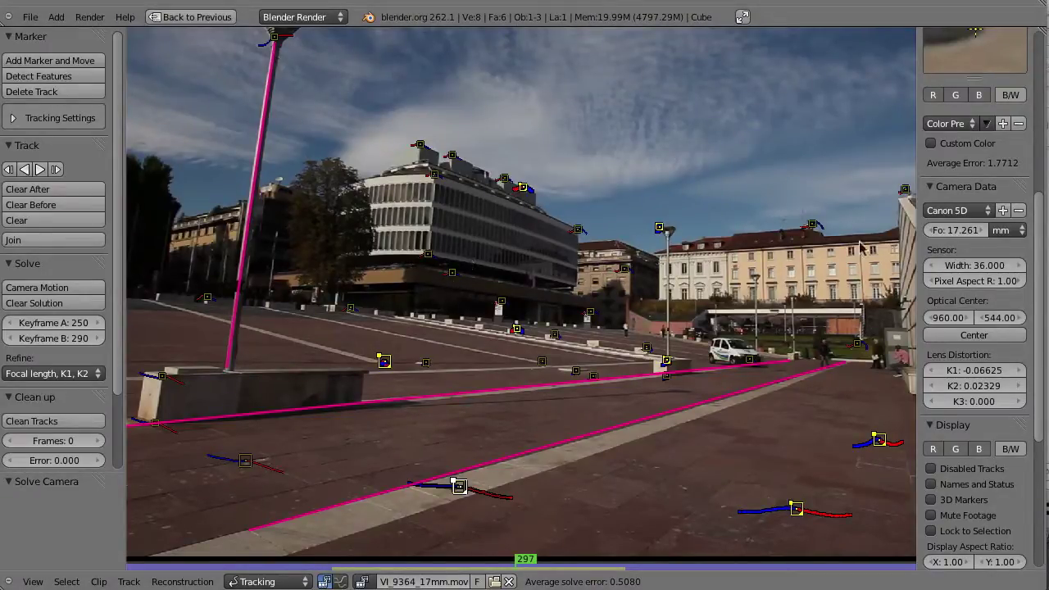
- Unlink the Grease Pencil data from the clip and collapse the Grease Pencil settings
scroll(1024, 237, "up", 10)
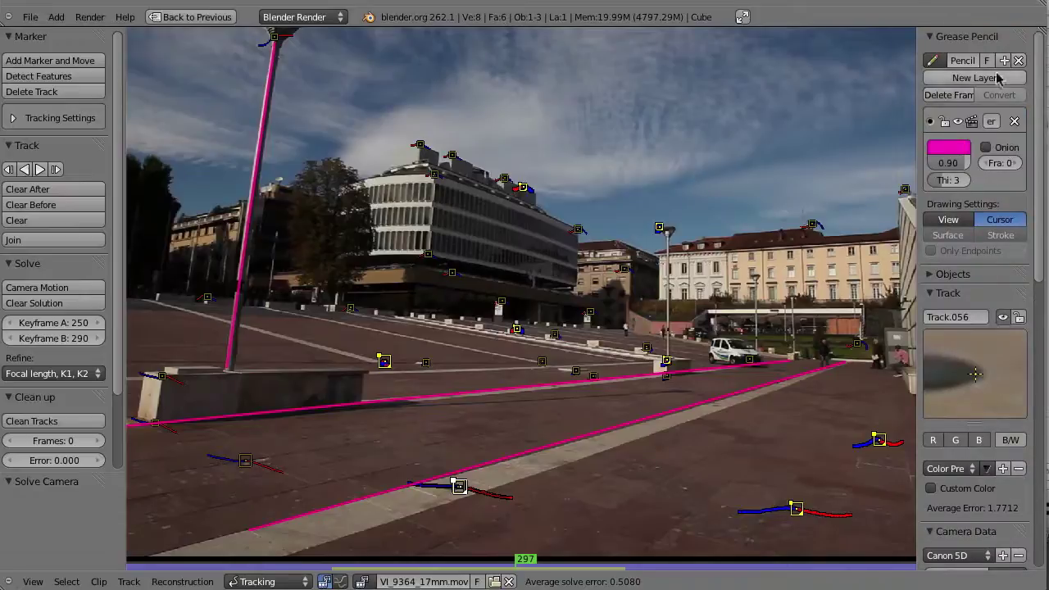
left_click(1019, 59)
left_click(936, 37)
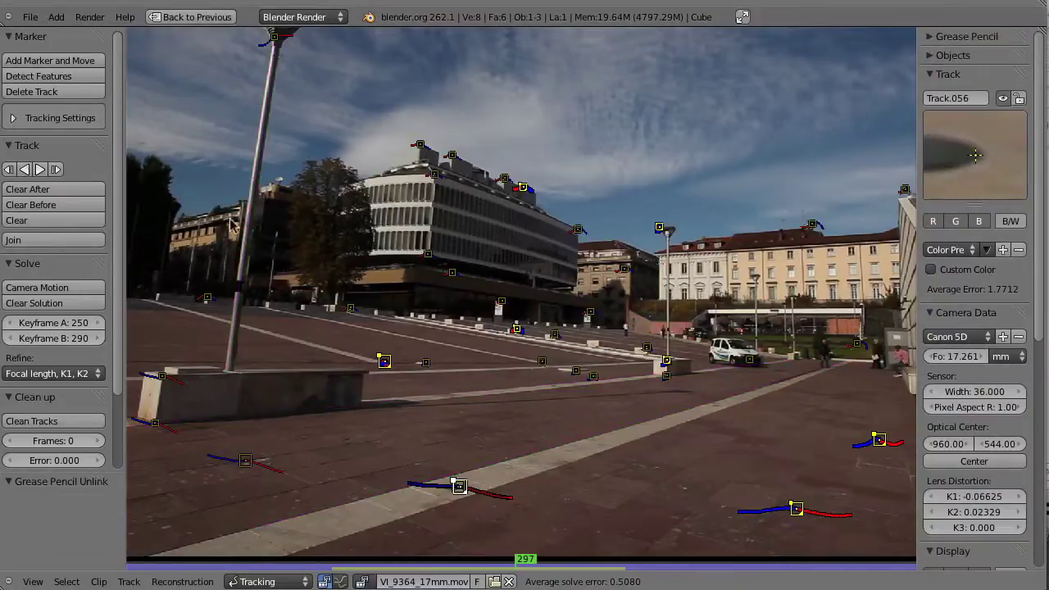
- Restore the full layout, split the clip editor horizontally, and turn the upper area into a 3D View
key("ctrl+Up")
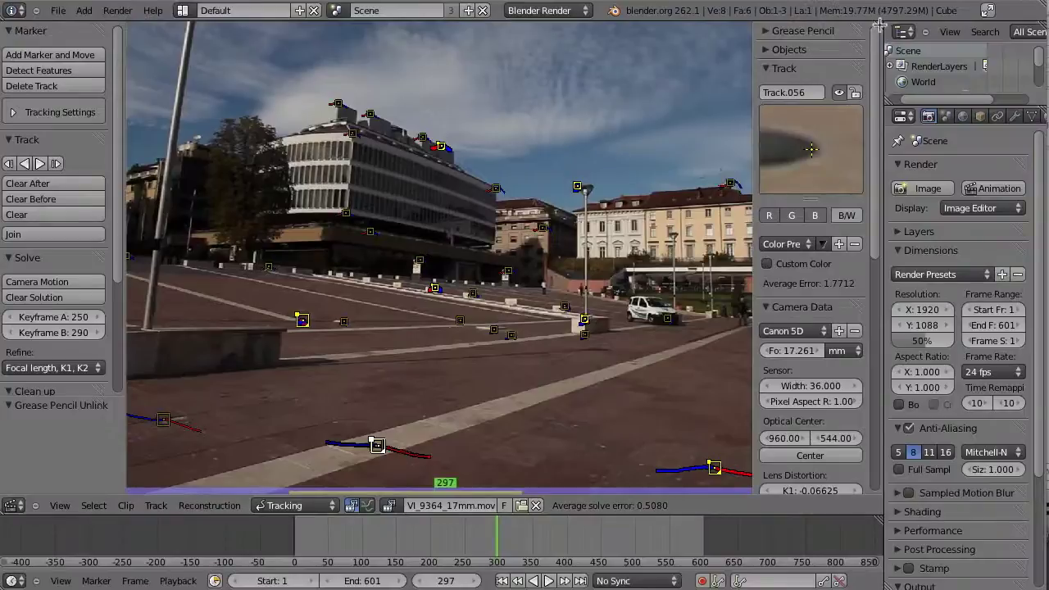
left_click_drag(880, 25, 868, 295)
left_click(13, 285)
left_click(29, 298)
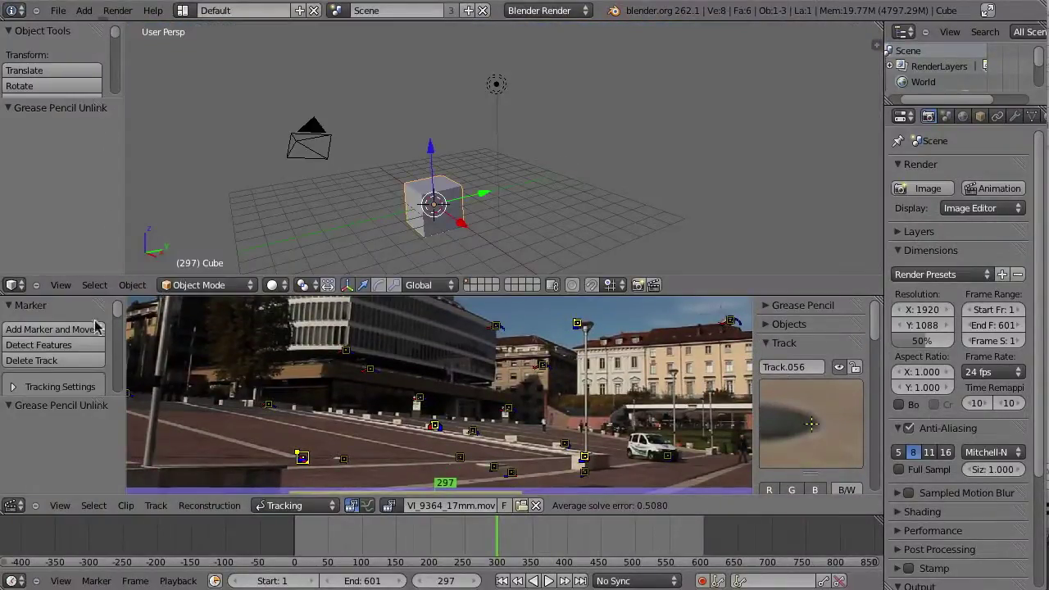
- Set up the tracking scene from the clip and view the reconstructed points around the cube
left_click_drag(117, 312, 123, 398)
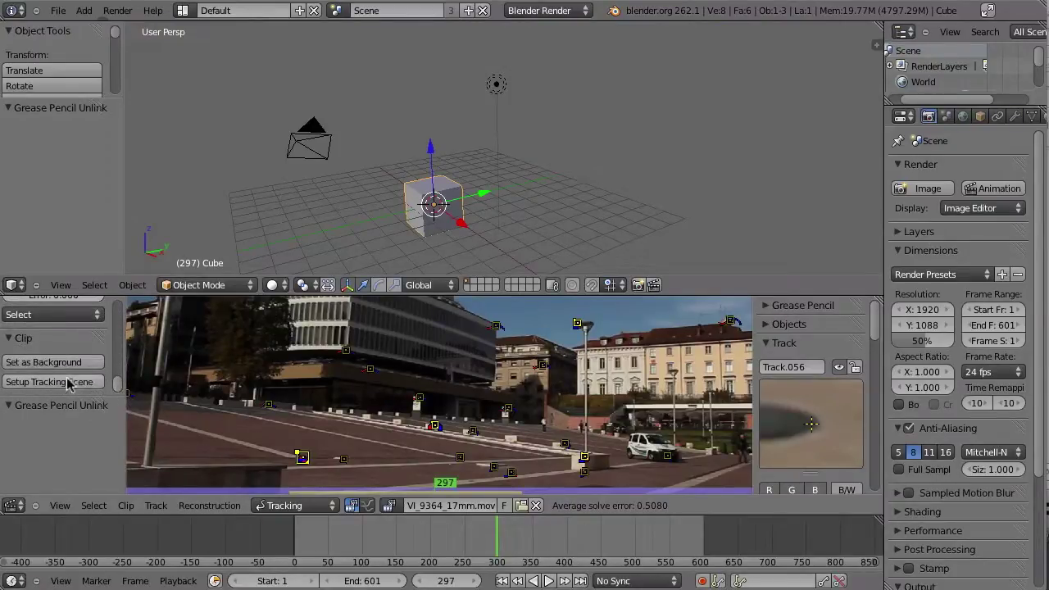
left_click(21, 390)
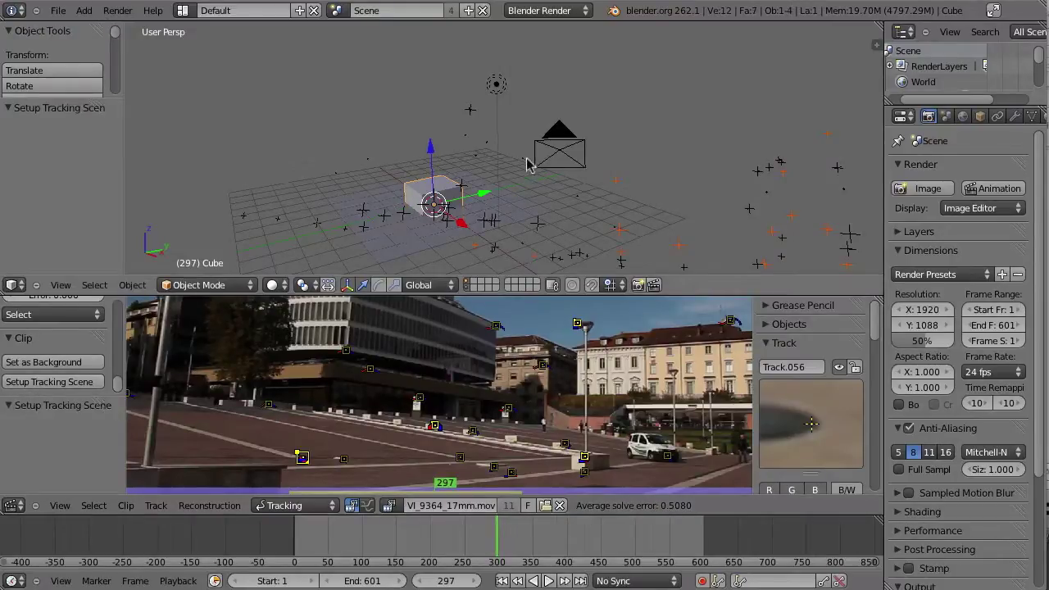
middle_click_drag(522, 152, 482, 260)
- Select tracks on the square's ground, including the one near the stone wall, and set them as the floor in Reconstruction mode
key("ctrl+Up")
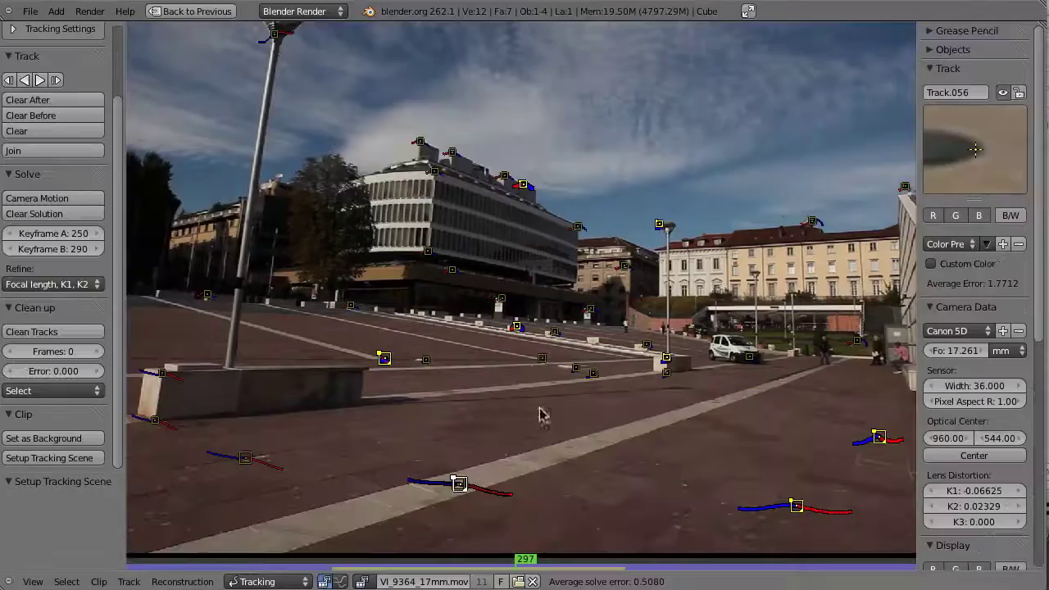
middle_click_drag(646, 317, 622, 282)
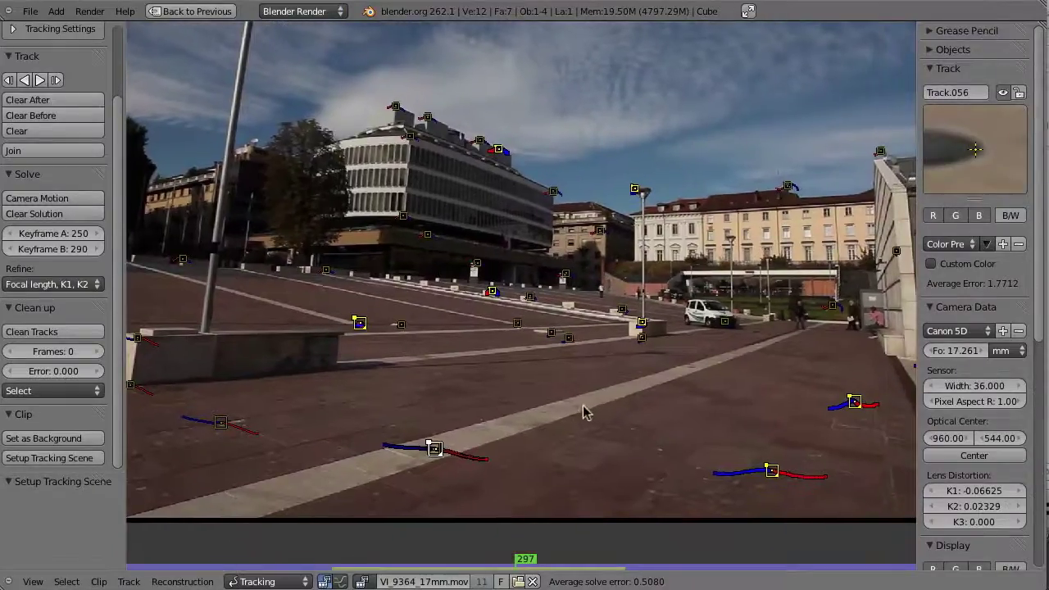
middle_click_drag(591, 412, 618, 376)
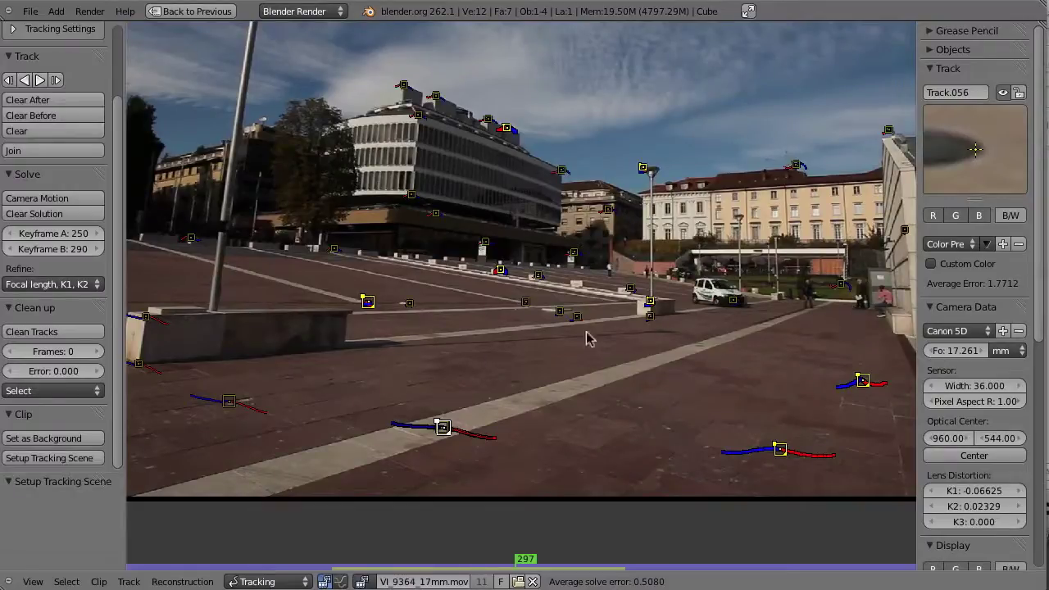
middle_click_drag(558, 326, 652, 347)
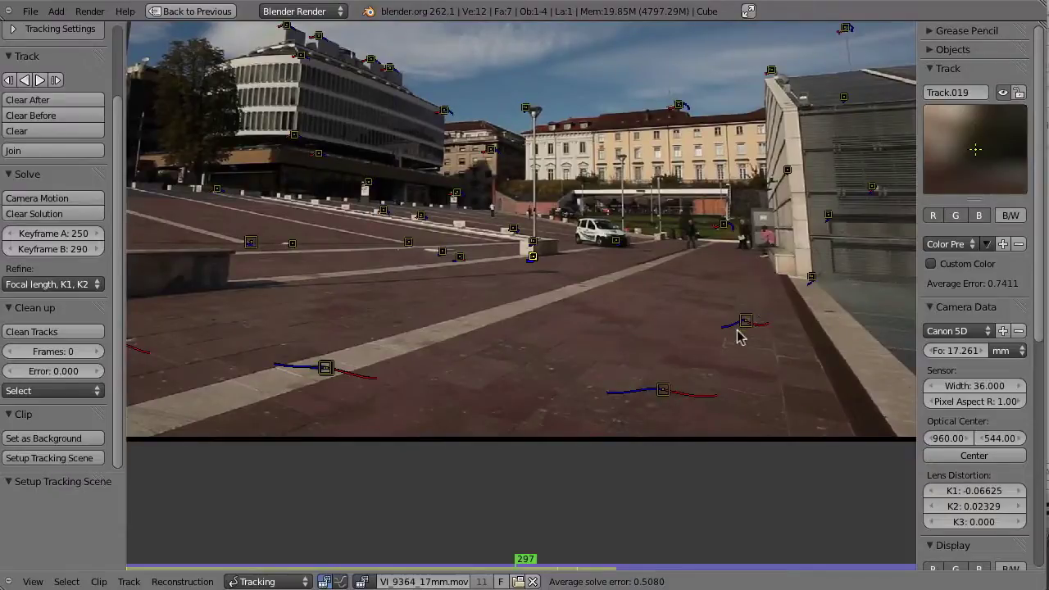
right_click(737, 333)
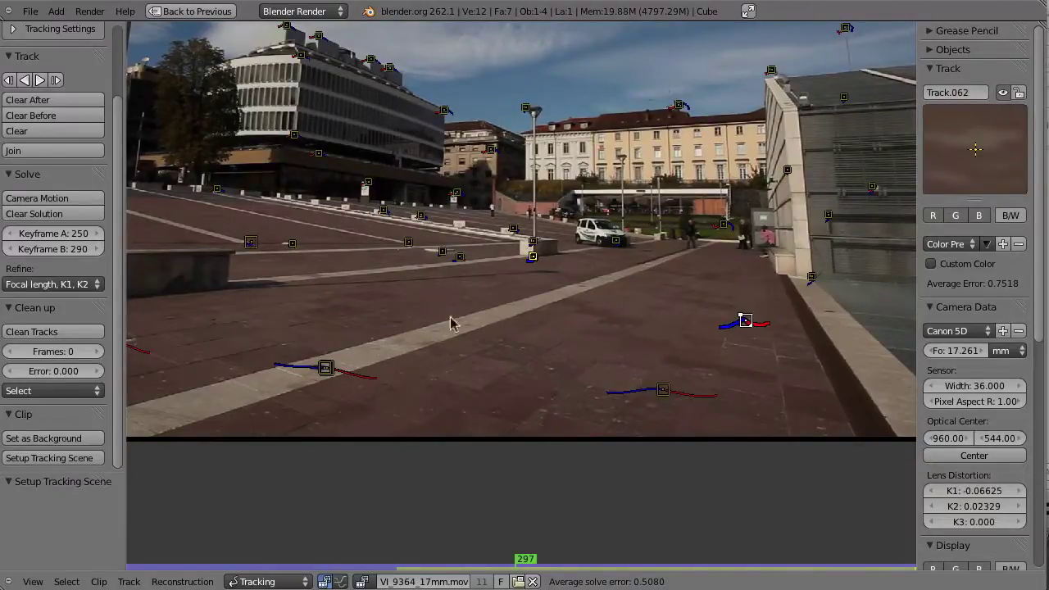
key("Tab")
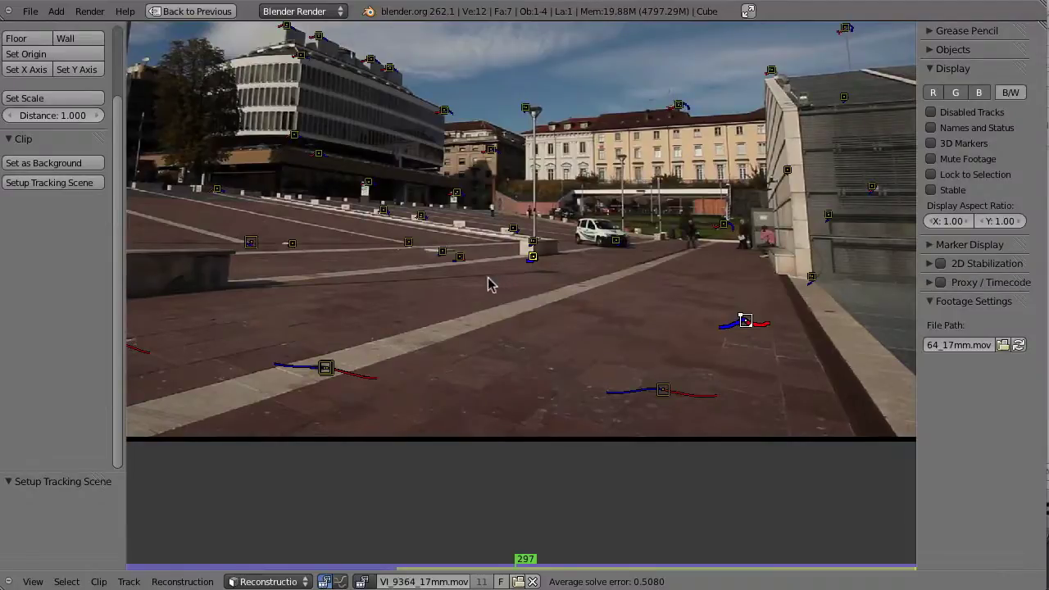
left_click(17, 39)
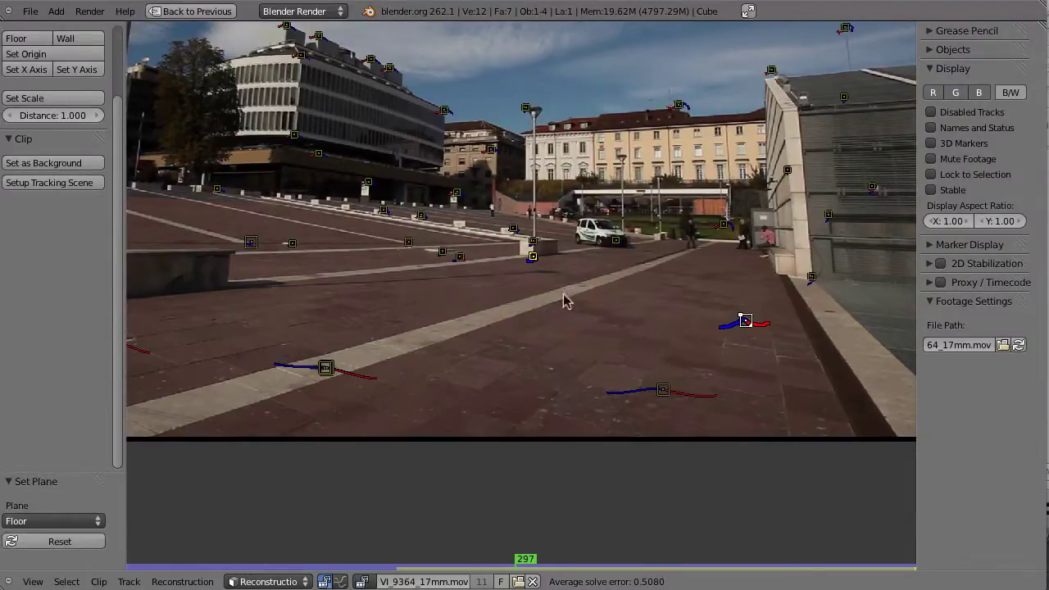
- Restore the split layout and set the scene origin at the track below the distant lamppost's stone base
key("ctrl+Up")
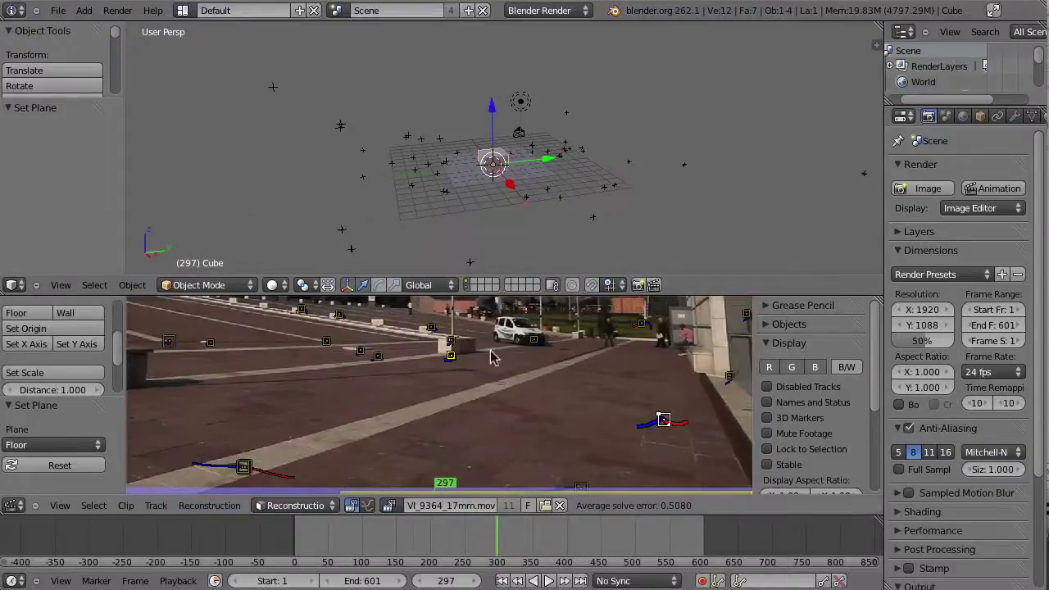
key("a")
middle_click_drag(455, 378, 679, 387)
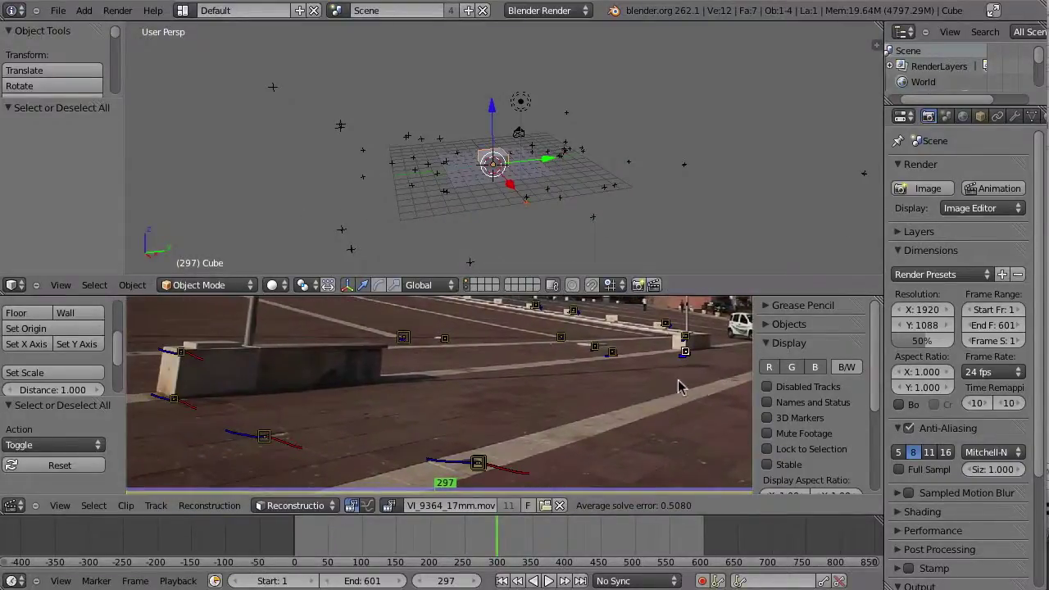
left_click(35, 327)
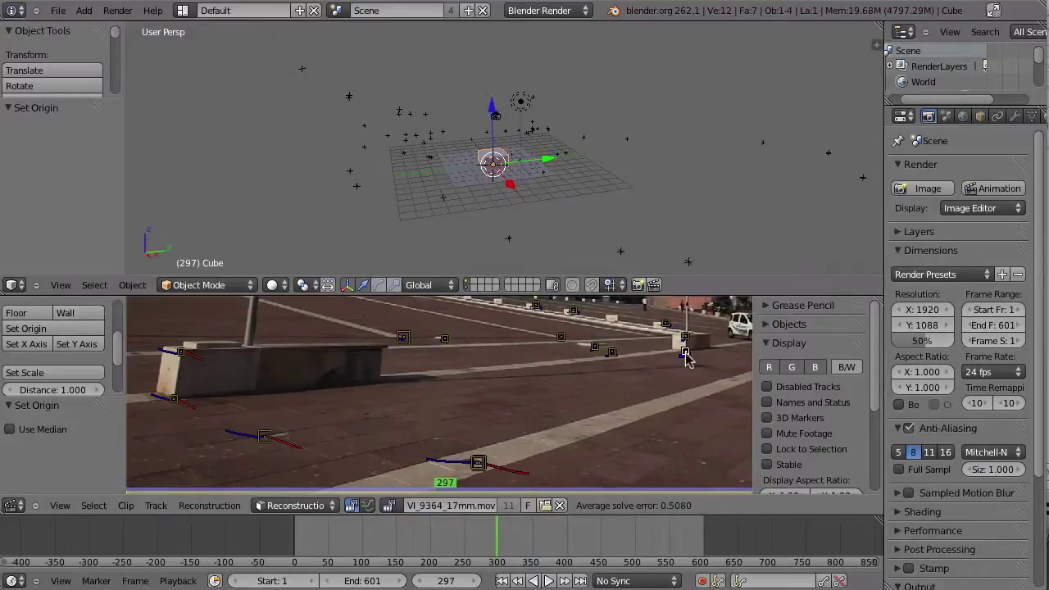
- Set the Y axis from the track at the foot of the near stone block's corner, applying it twice to flip the orientation
right_click(174, 400)
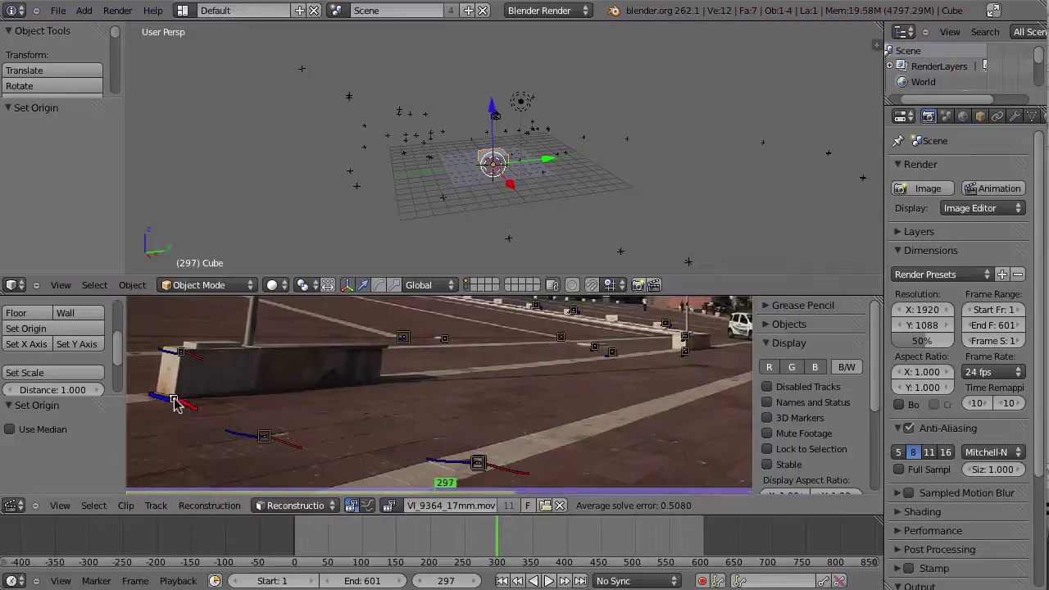
left_click(77, 347)
middle_click_drag(478, 116, 481, 186)
key("KP_7")
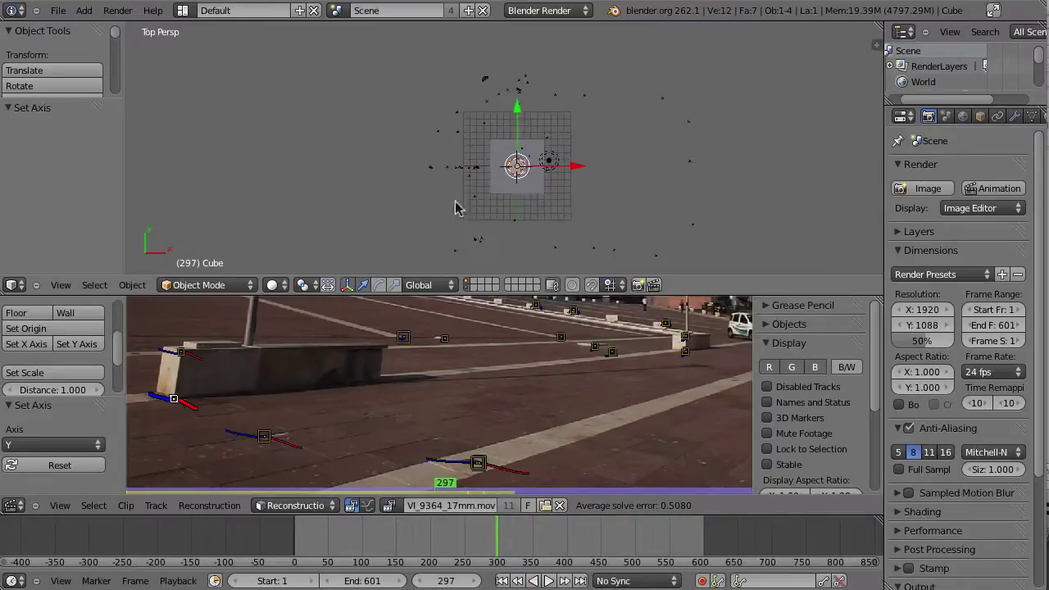
middle_click_drag(499, 206, 446, 174, "shift")
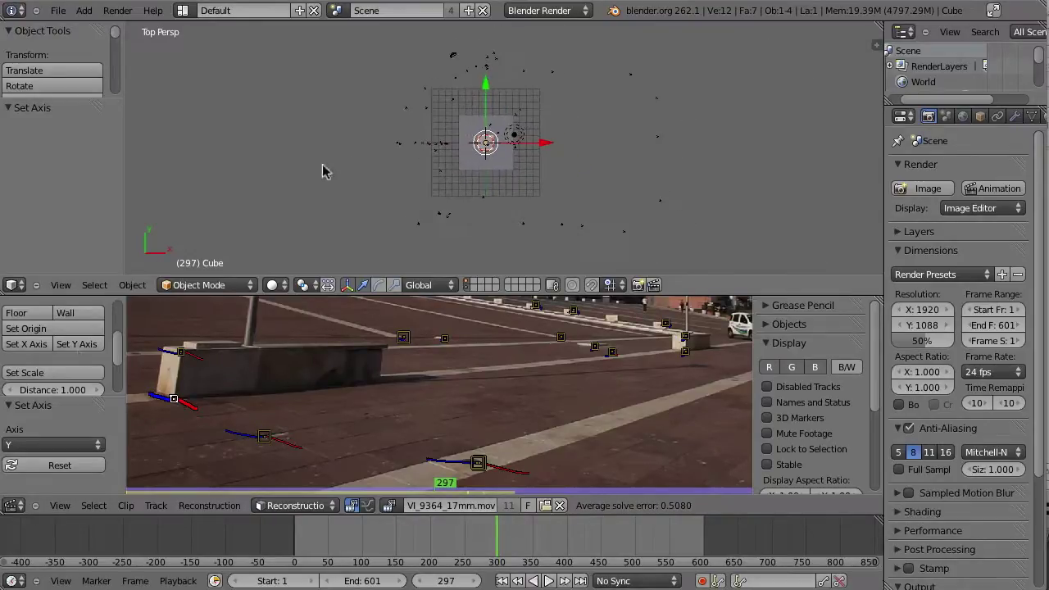
left_click(75, 344)
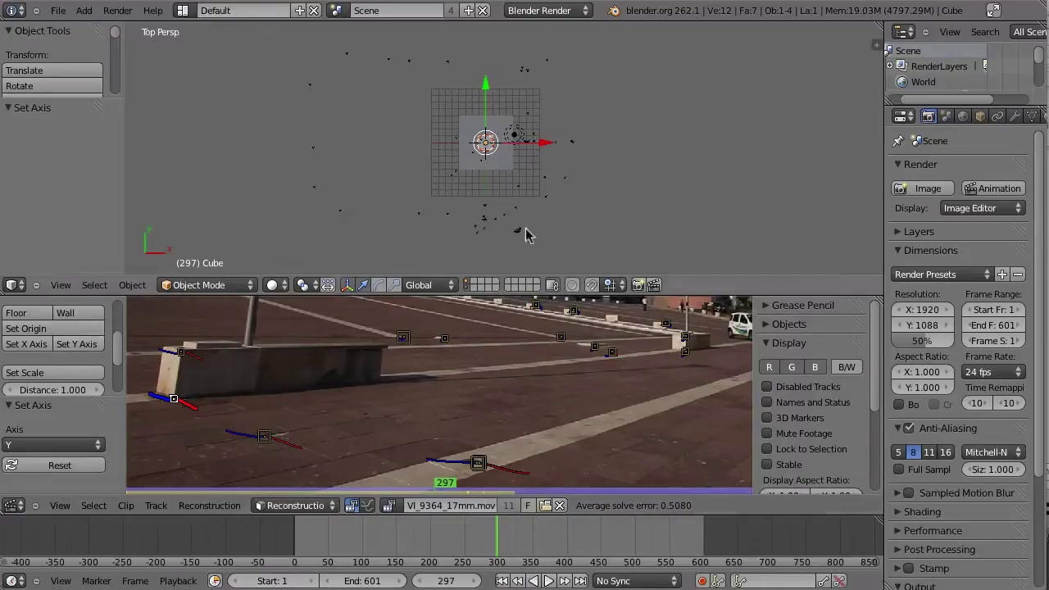
- Make the clip editor slightly taller and show the point cloud in a top orthographic view
scroll(520, 220, "down", 2)
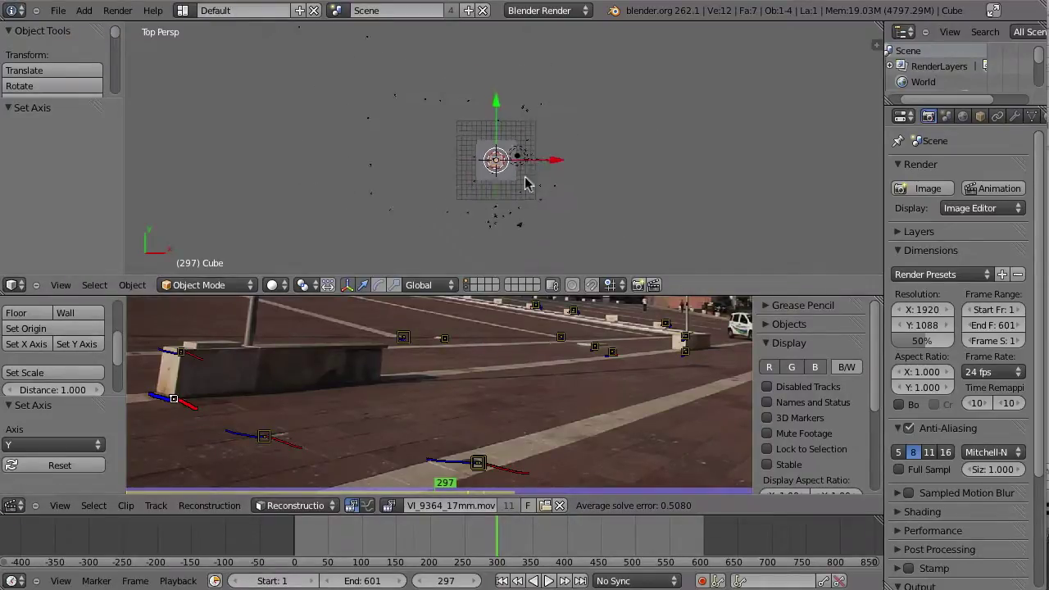
scroll(446, 127, "down", 5)
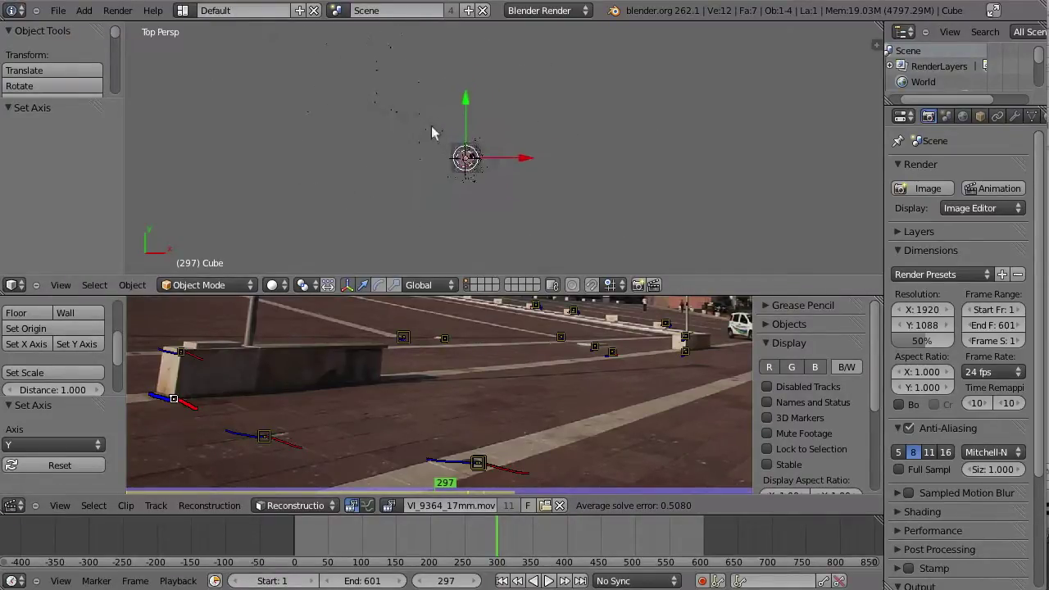
scroll(423, 124, "up", 3)
middle_click_drag(369, 127, 382, 150, "shift")
scroll(438, 170, "down", 1)
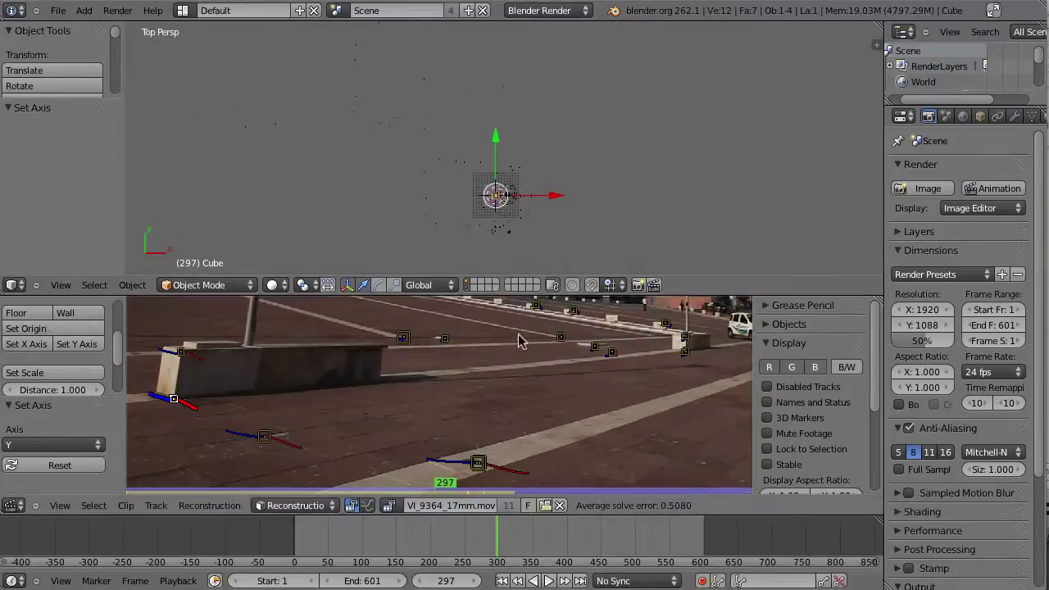
mouse_move(494, 365)
middle_mouse_down()
mouse_move(515, 417)
mouse_move(486, 379)
middle_mouse_up()
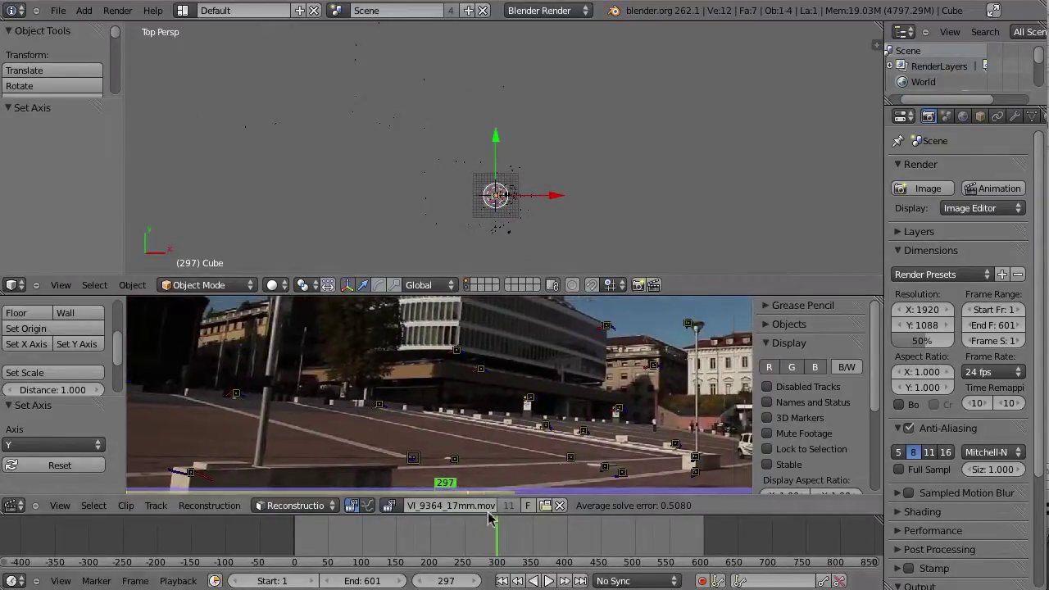
left_click_drag(485, 515, 485, 531)
key("KP_5")
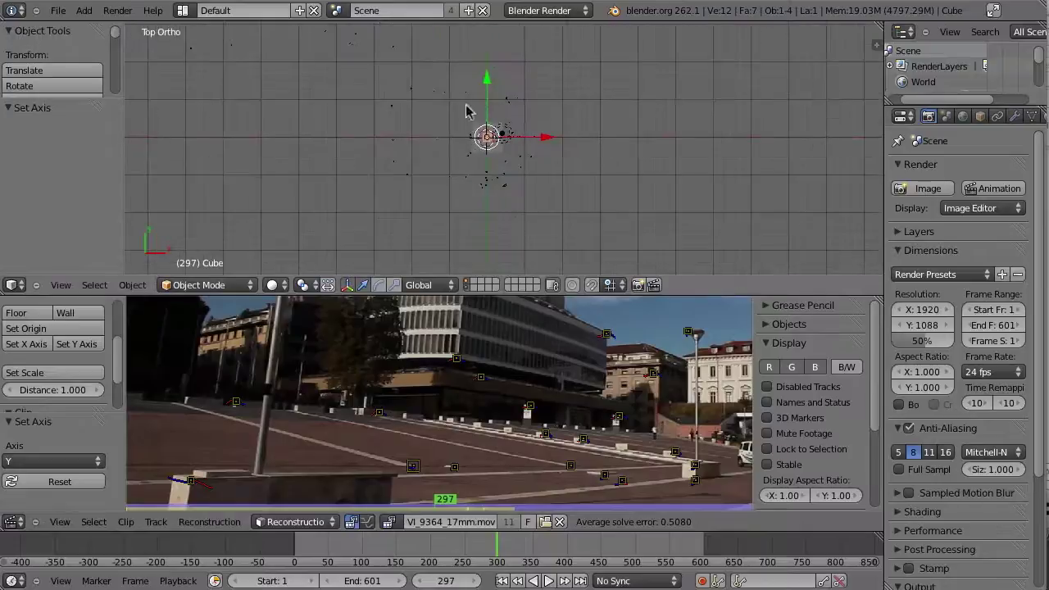
- Show the 3D View properties and set the Motion Tracking display size of the tracks to 0.744
key("n")
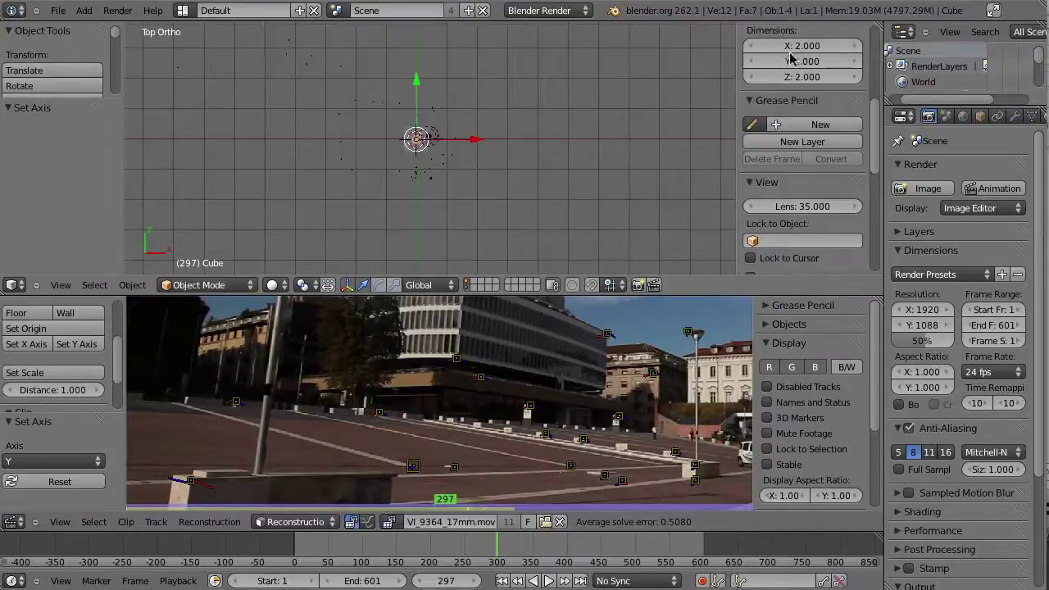
key("a")
key("a")
middle_click_drag(799, 164, 816, 72)
left_click(748, 227)
scroll(775, 233, "down", 3)
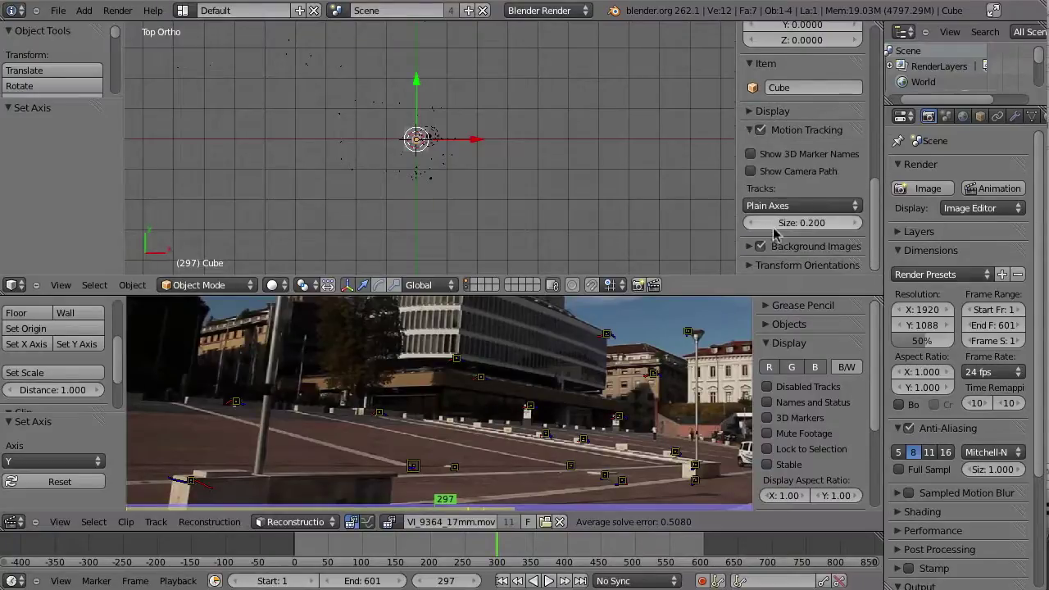
left_click_drag(851, 229, 877, 228)
middle_click_drag(492, 418, 488, 359)
middle_click_drag(384, 424, 521, 364)
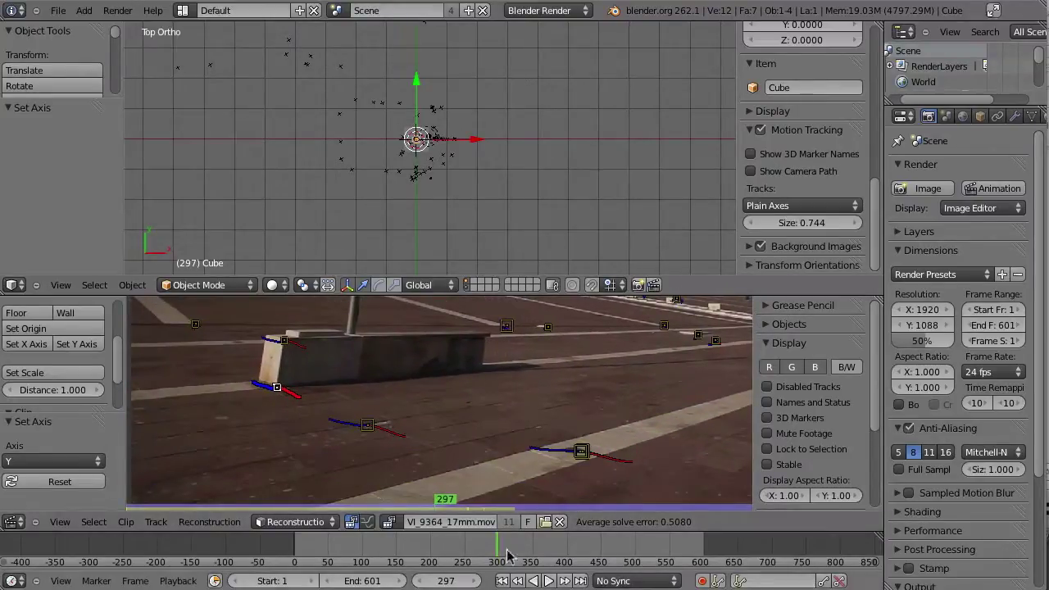
- Go to frame 585, select the tracks at the top and foot of the doorway post, and set the scene scale with distance 2
left_click_drag(503, 554, 593, 554)
middle_click_drag(525, 438, 631, 397)
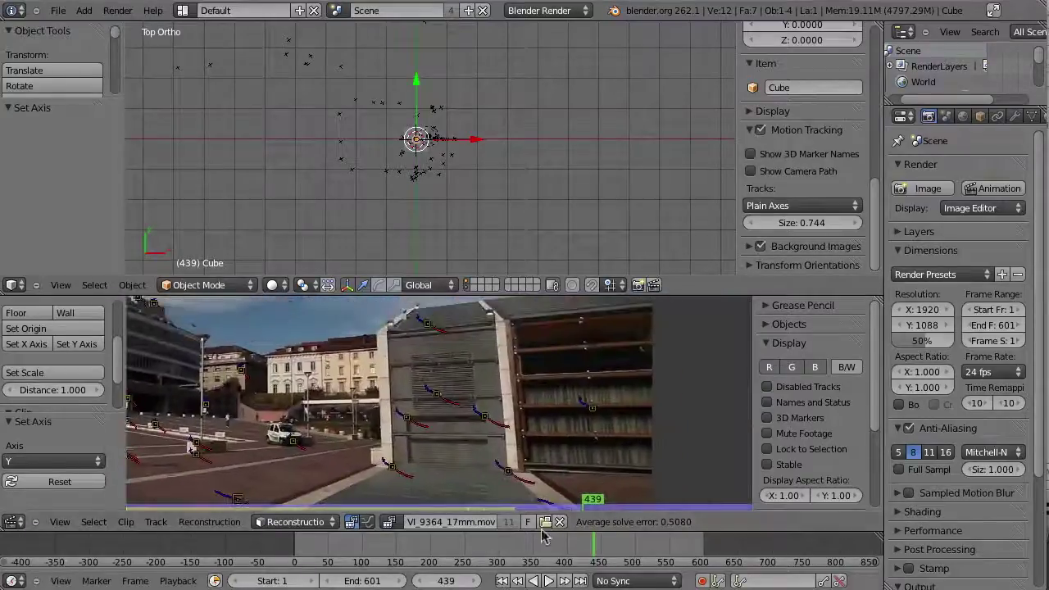
left_click_drag(668, 538, 693, 530)
right_click(550, 375)
right_click(556, 477, "shift")
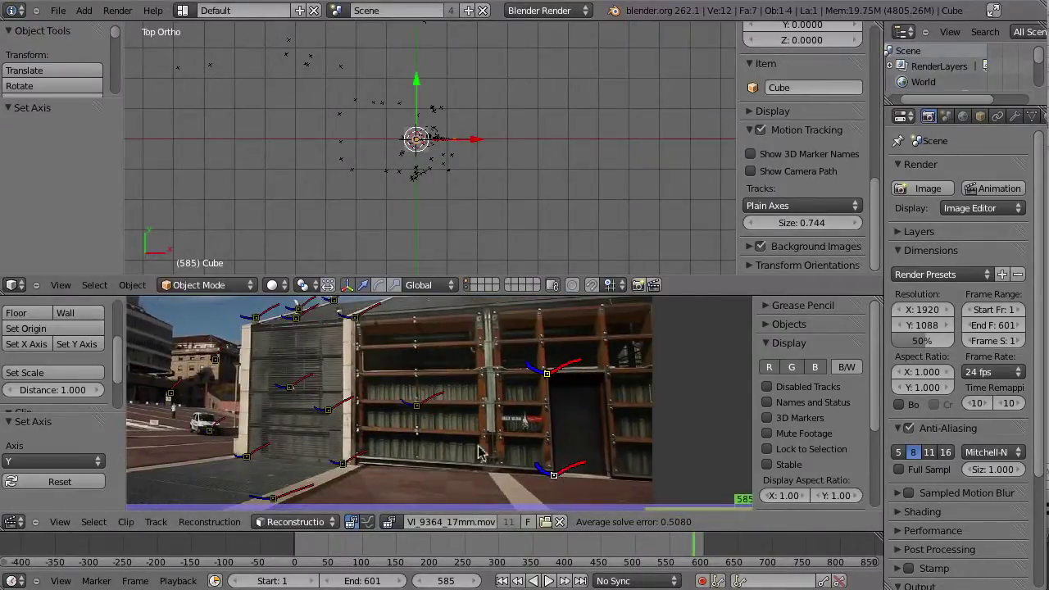
left_click(63, 391)
type("2")
key("Return")
left_click(63, 371)
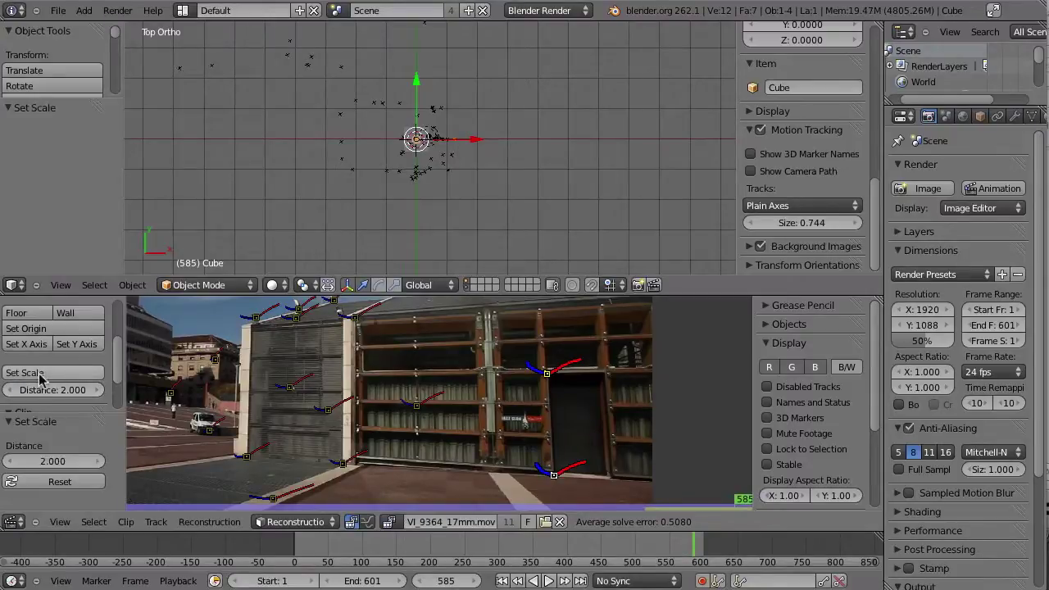
- Check the scaled point cloud from the front, then maximize the 3D View and split it into a quad view
key("KP_1")
scroll(468, 194, "up", 4)
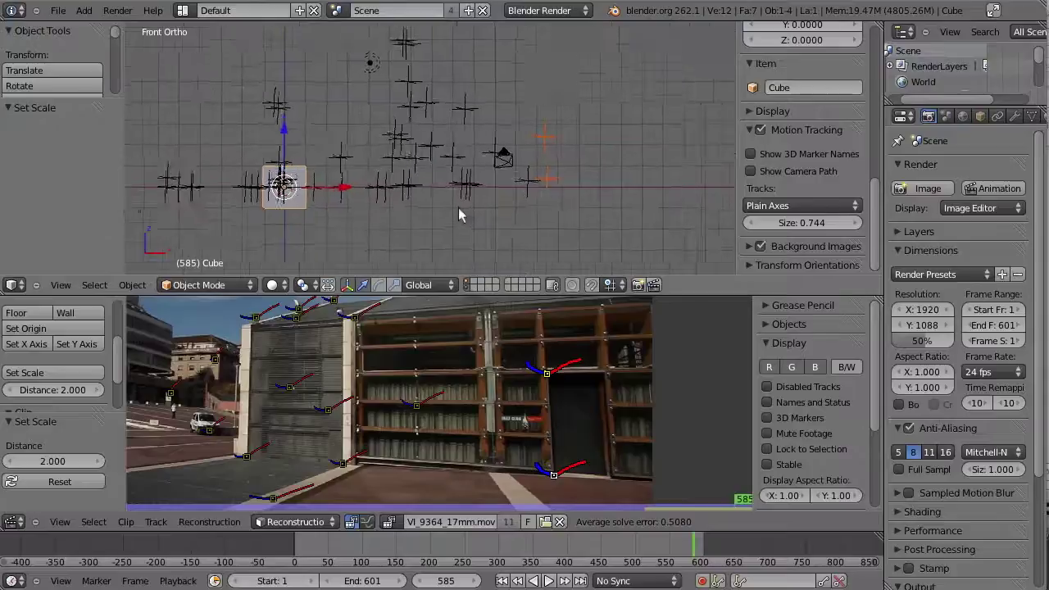
scroll(459, 215, "up", 2)
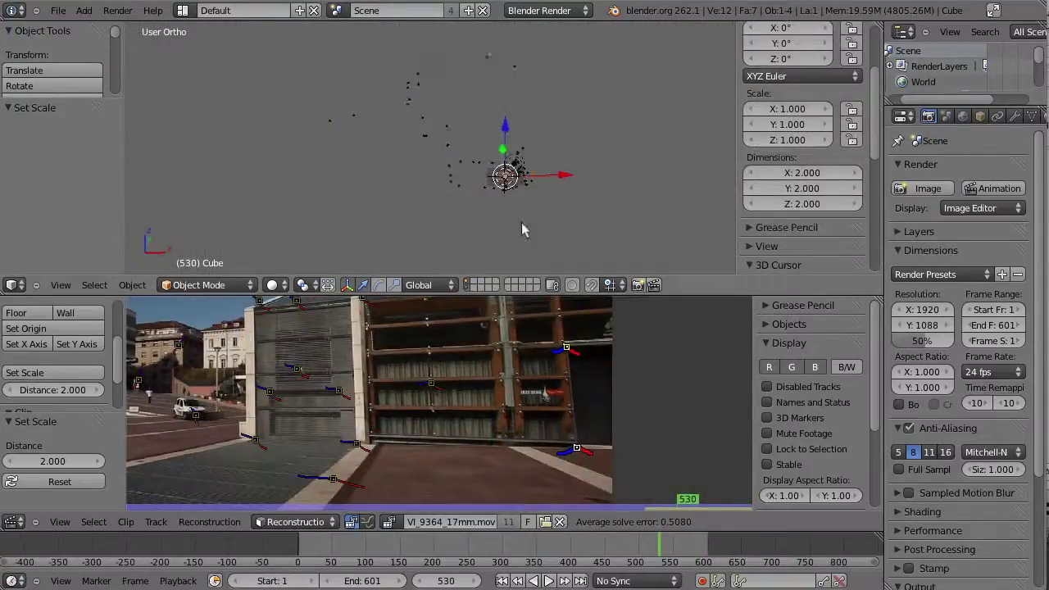
middle_click_drag(521, 222, 471, 127)
key("ctrl+Up")
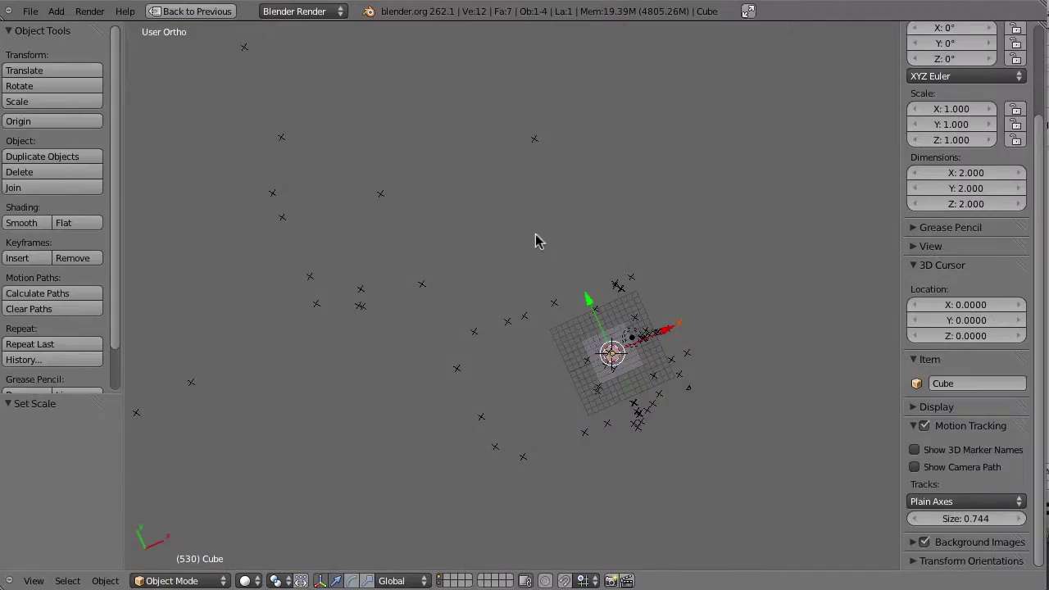
key("ctrl+alt+q")
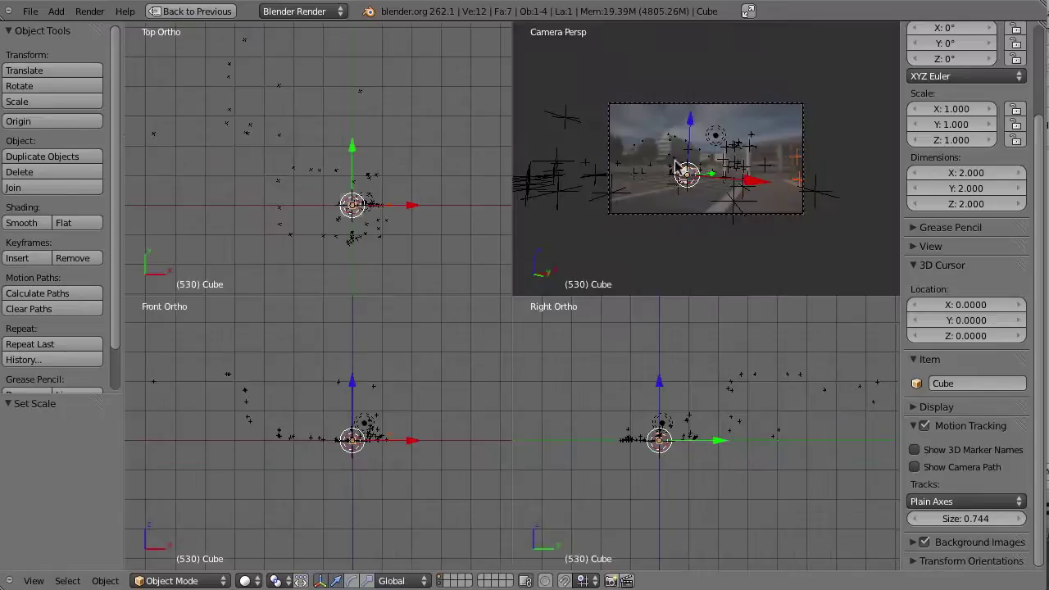
- Raise the cube 1 unit along the Z axis
scroll(683, 254, "up", 3)
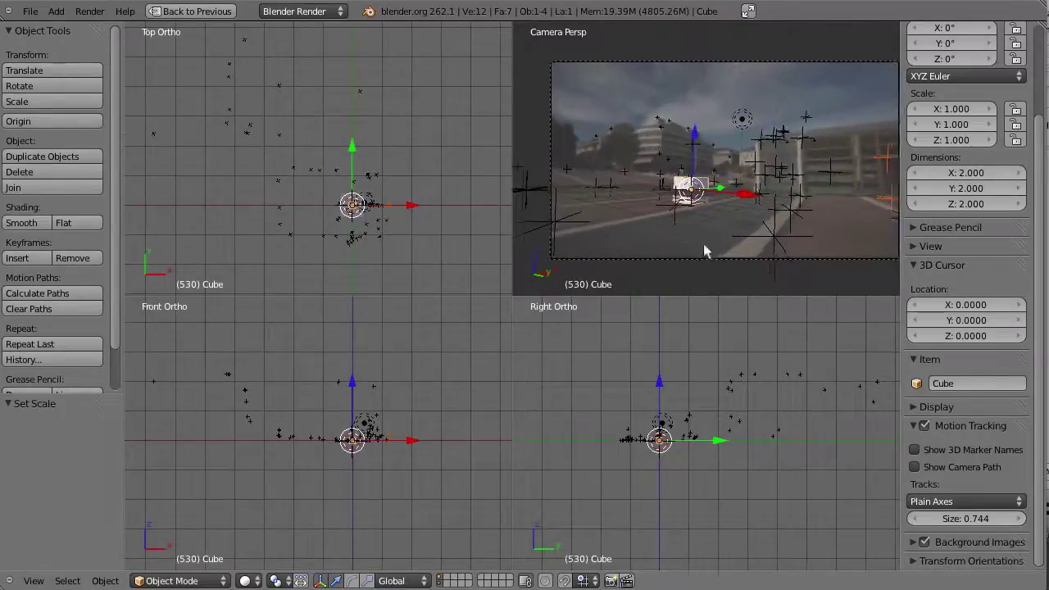
scroll(607, 208, "up", 2)
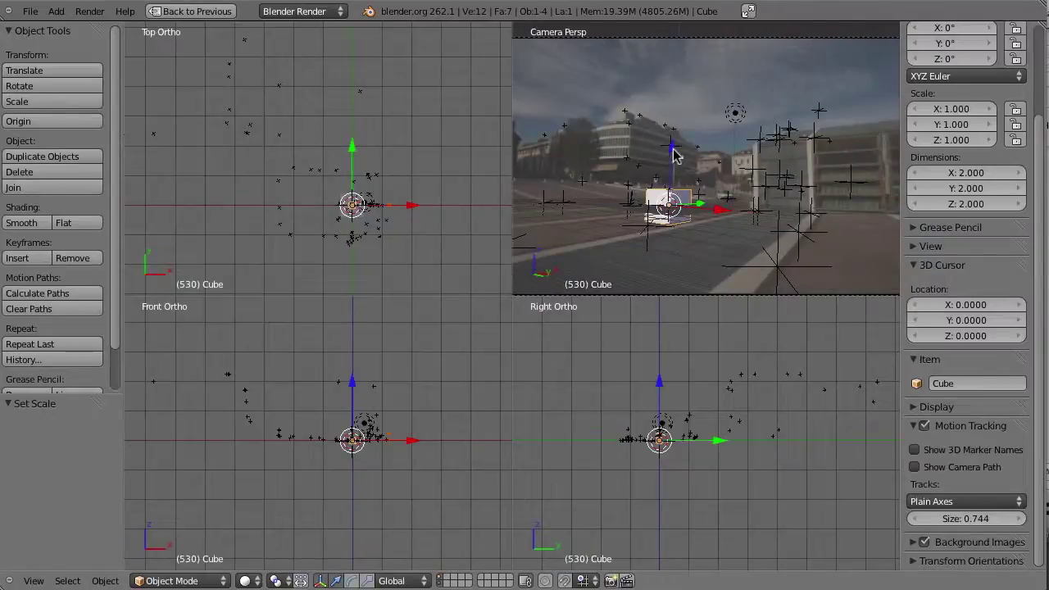
left_click_drag(674, 152, 678, 134)
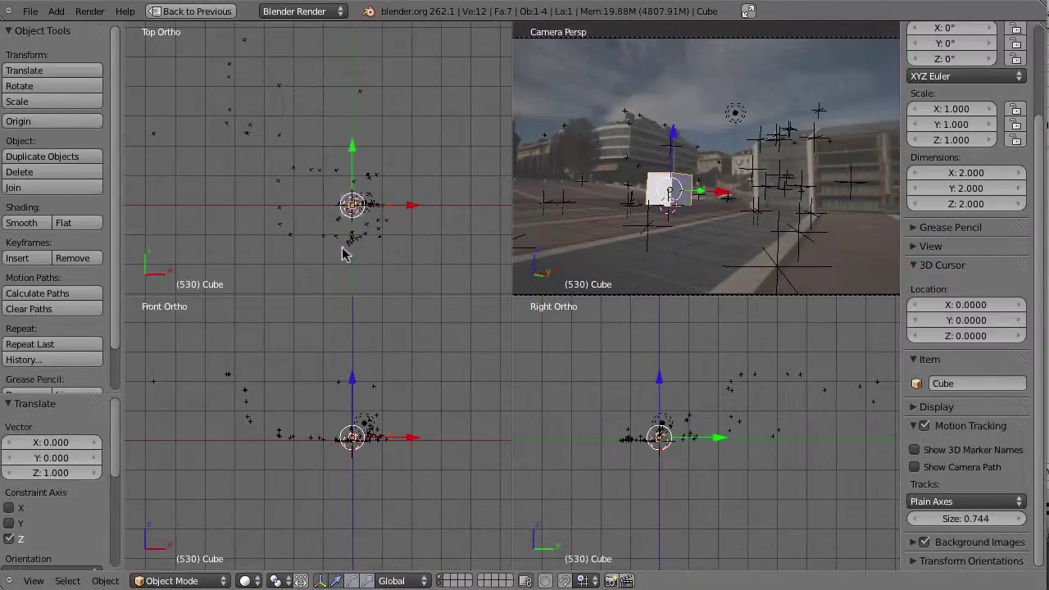
- Select the Ground plane and centre it in the top view
scroll(339, 229, "up", 2)
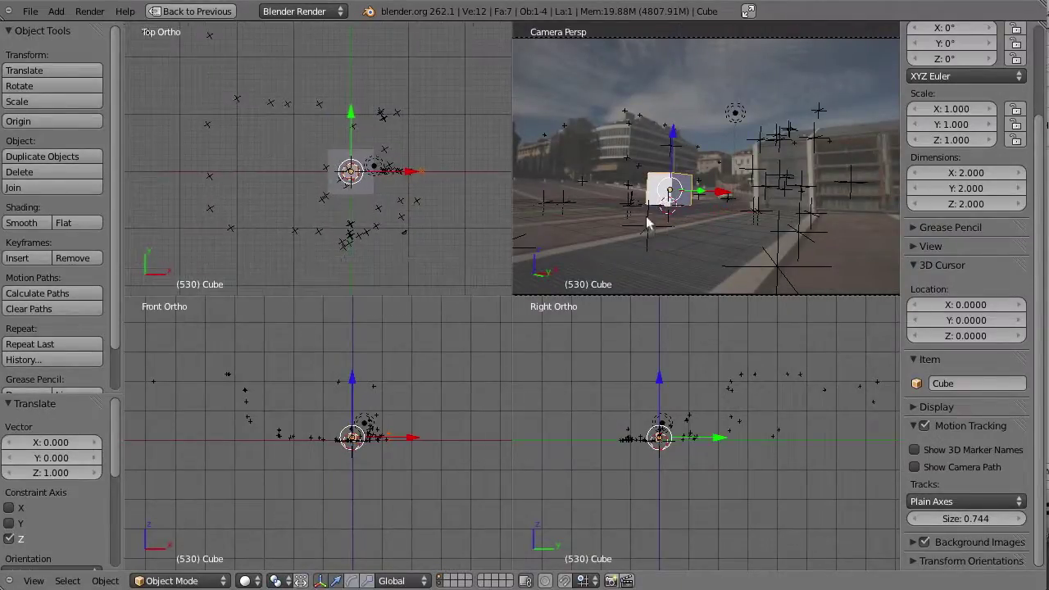
scroll(648, 221, "up", 1)
middle_click_drag(634, 241, 767, 210, "shift")
scroll(767, 210, "up", 1)
right_click(354, 203)
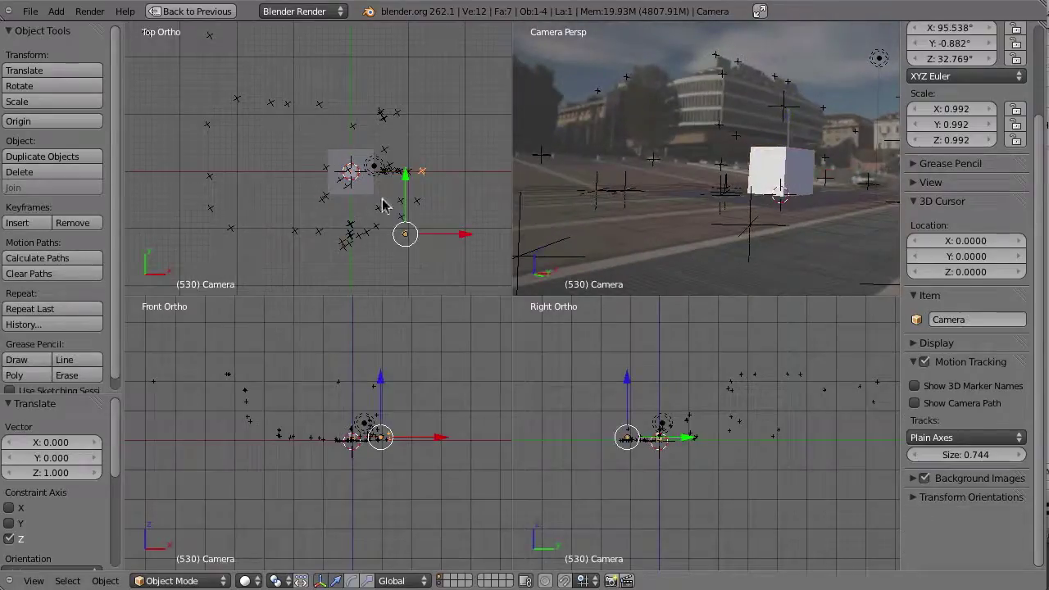
right_click(368, 197)
key("KP_Decimal")
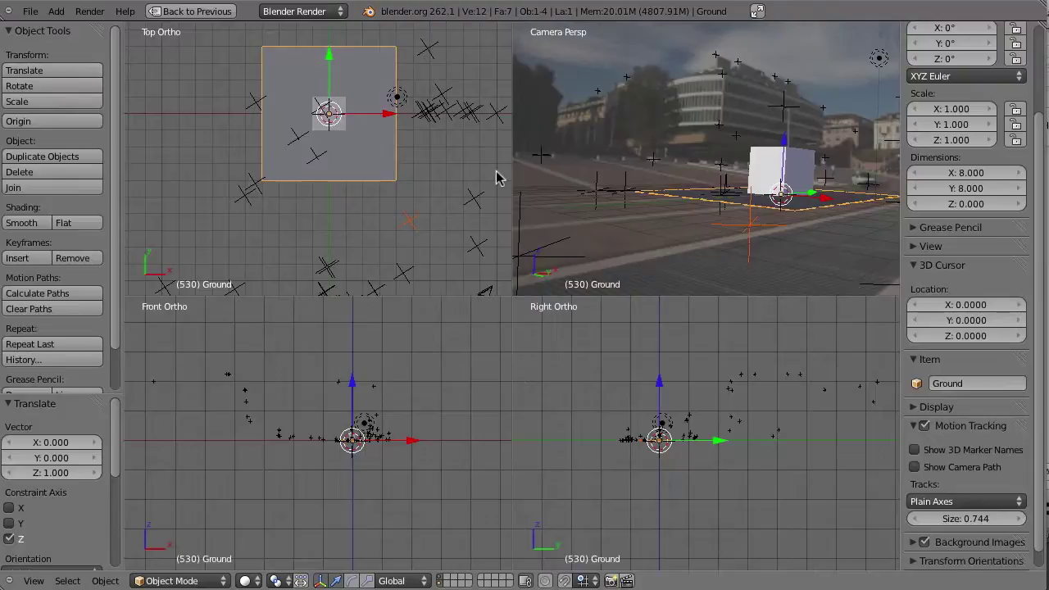
- Jump to the first frame, restore the split layout and make the 3D View area taller
key("shift+Left")
middle_click_drag(801, 188, 609, 198, "shift")
middle_click_drag(800, 222, 698, 217, "shift")
key("ctrl+Up")
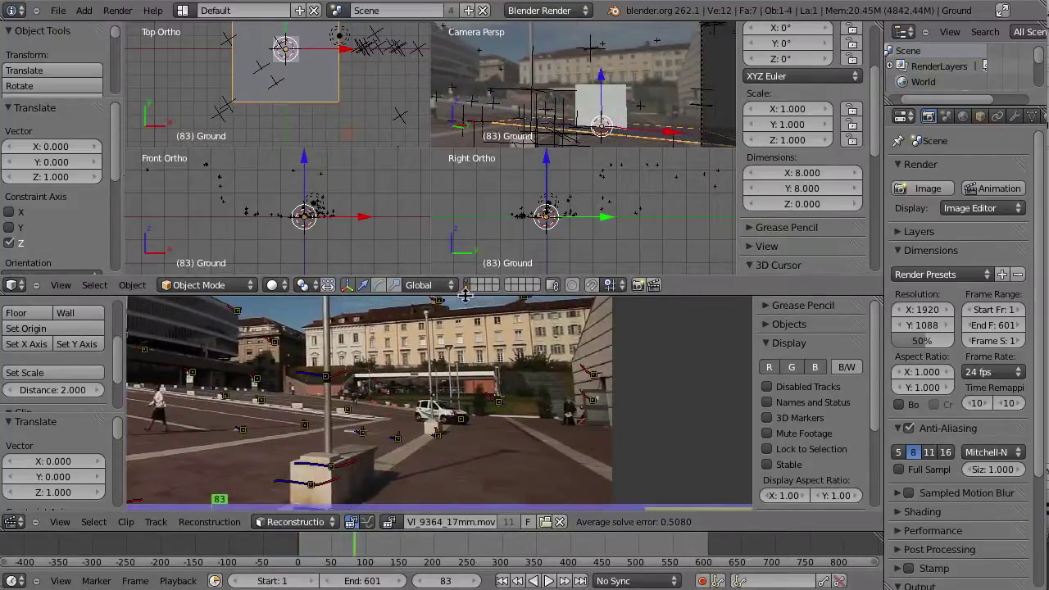
left_click_drag(465, 296, 464, 419)
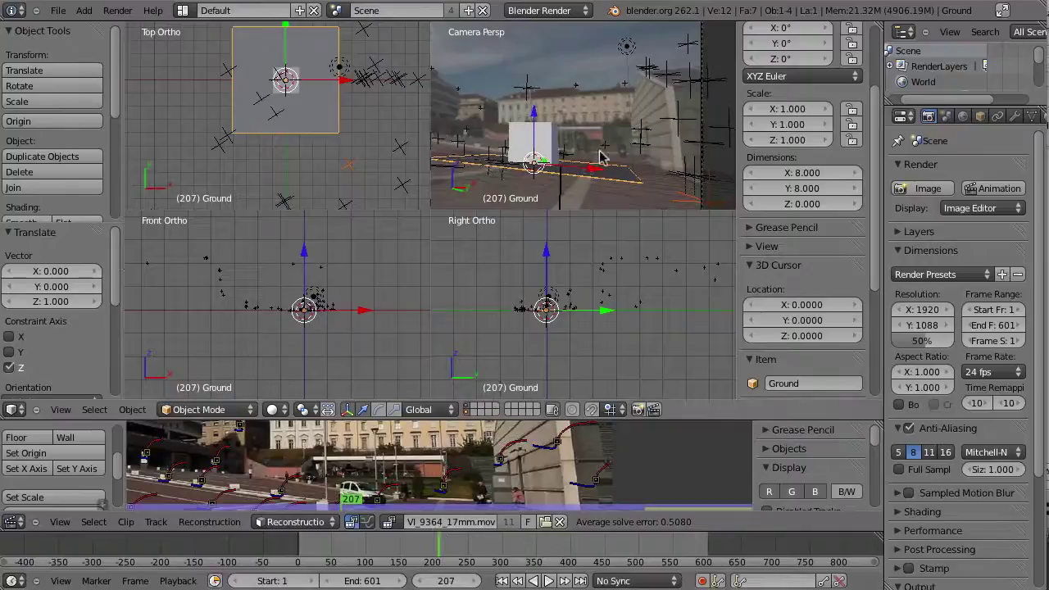
- In the maximized 3D View, move the Ground mesh's positive-X edge by about -1.687 along X to meet the pale paving stripe
key("Tab")
right_click(636, 170)
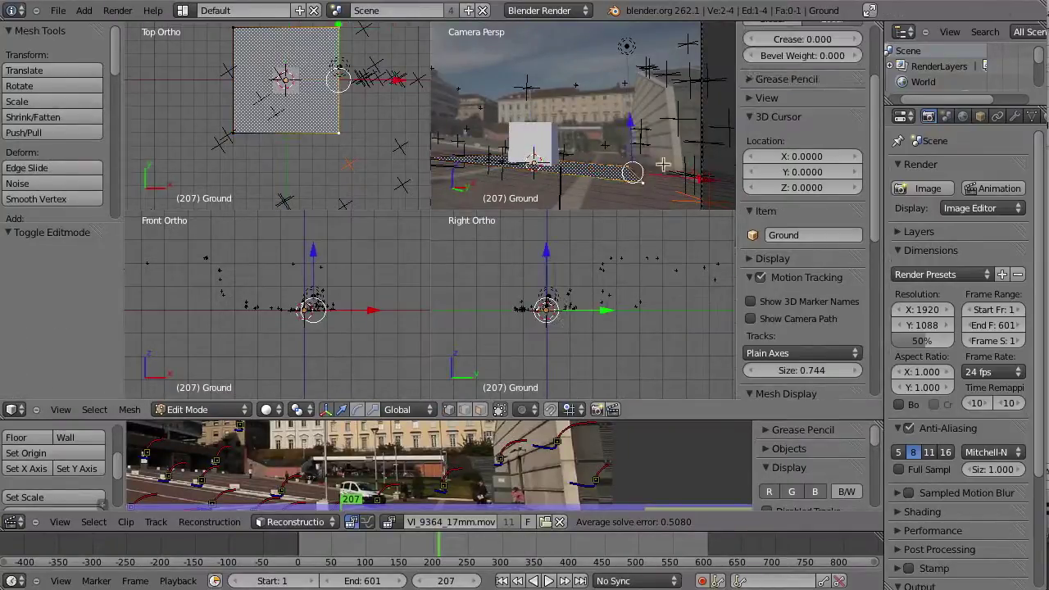
key("ctrl+Up")
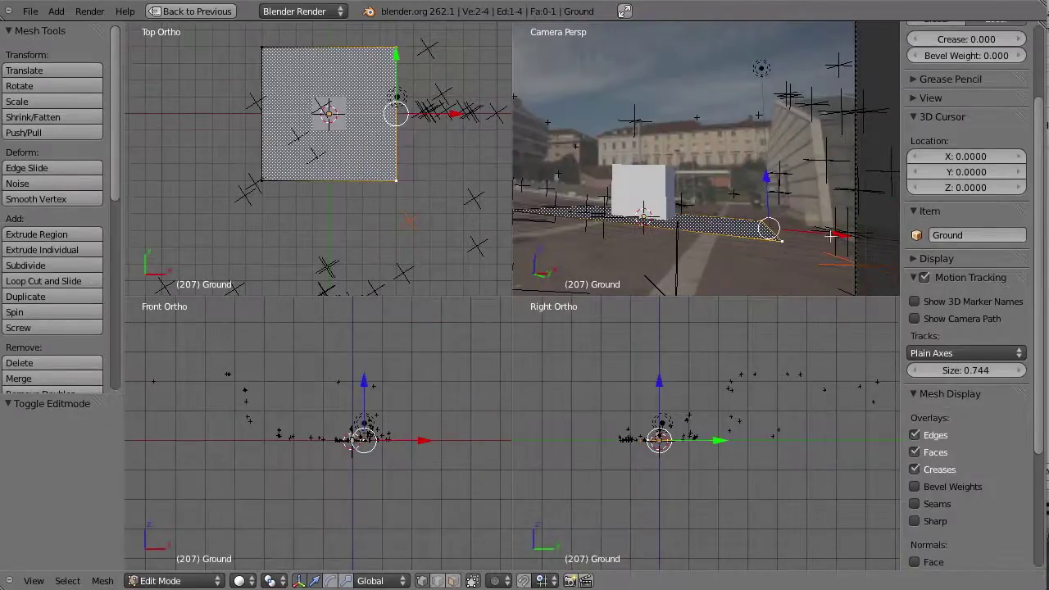
key("g")
key("x")
left_click(808, 246)
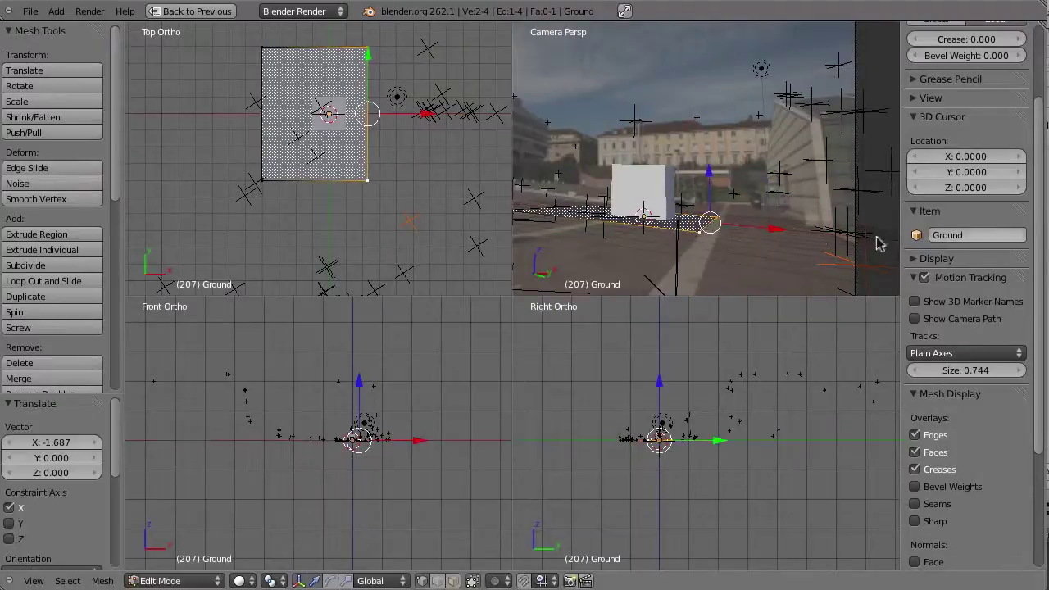
key("Tab")
- Maximize the clip editor and enable Proxy / Timecode for the footage
key("ctrl+Up")
key("ctrl+Up")
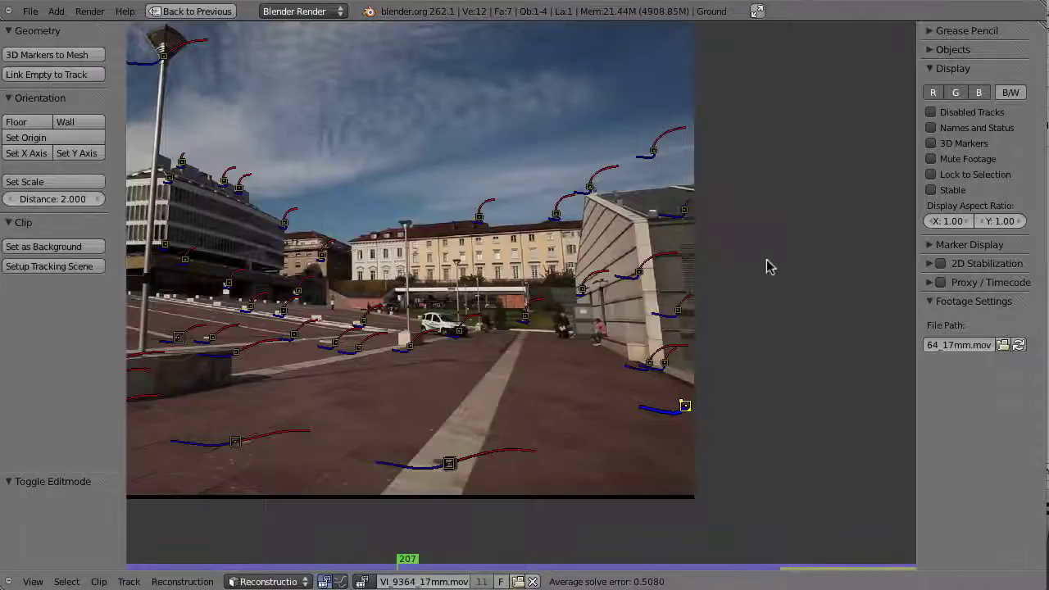
left_click(929, 283)
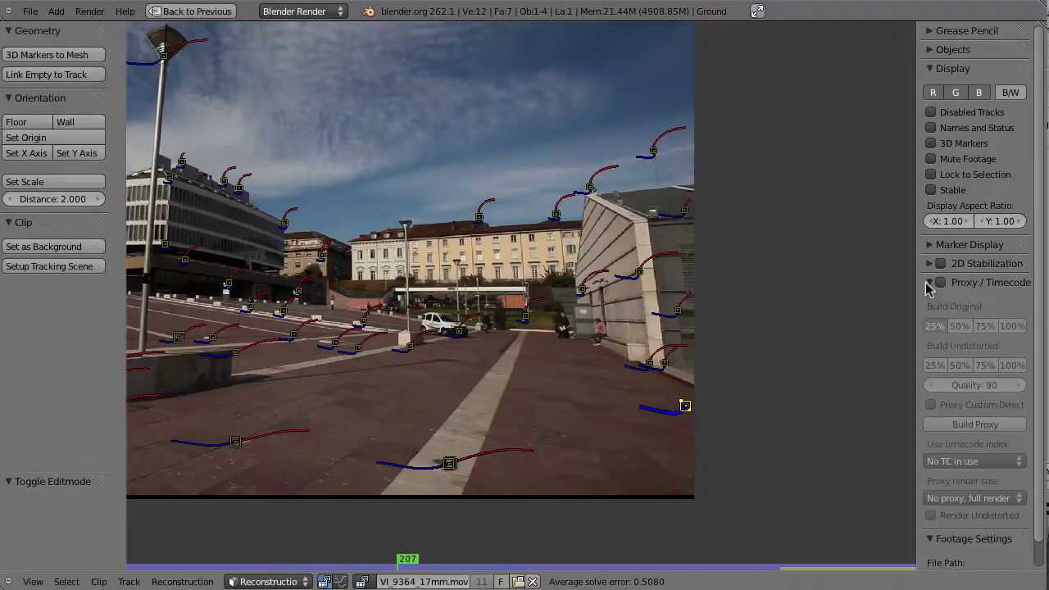
scroll(951, 446, "down", 1)
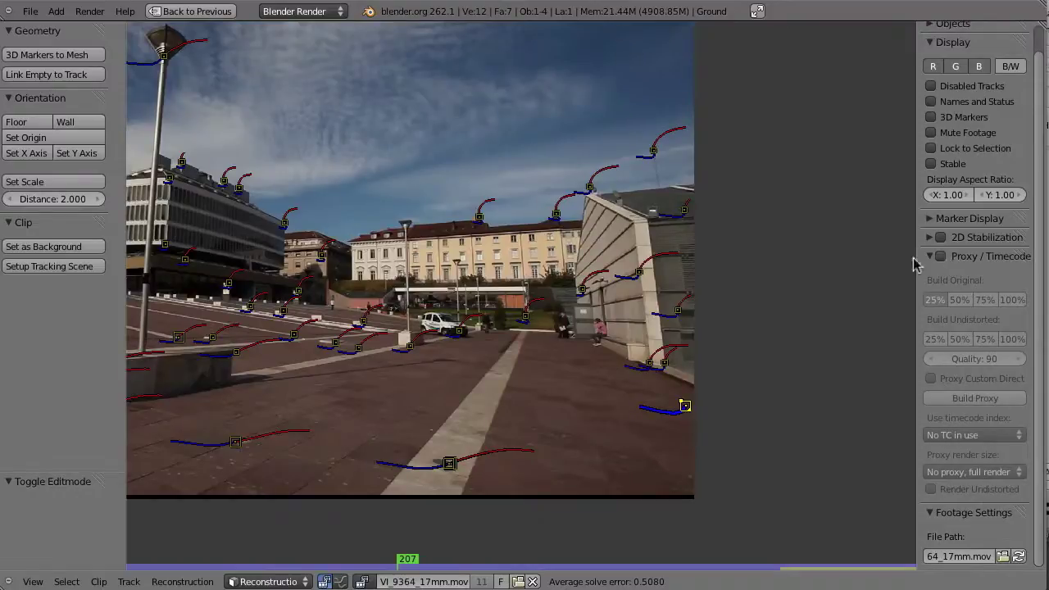
left_click(941, 257)
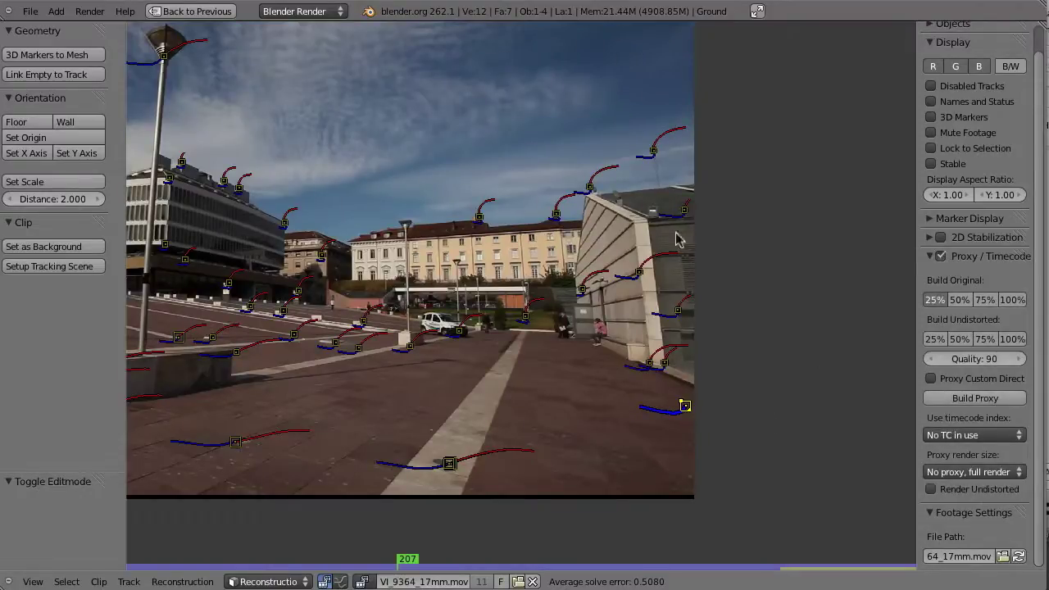
- Return to the maximized quad view, open the Background Images settings, and turn Render Undistorted off and on again
key("ctrl+Up")
key("ctrl+Up")
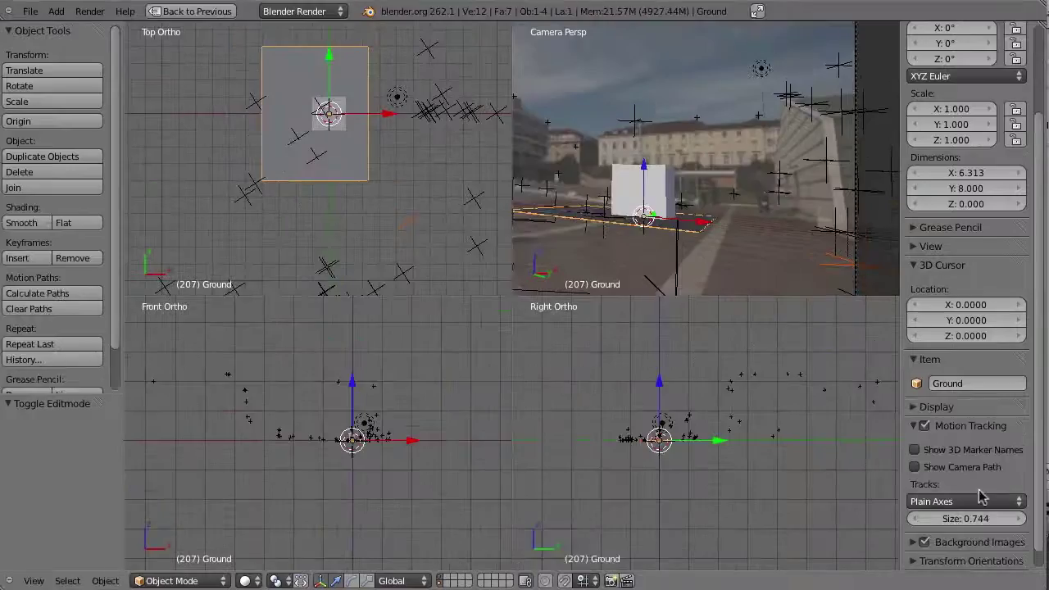
scroll(967, 491, "down", 1)
left_click(926, 230)
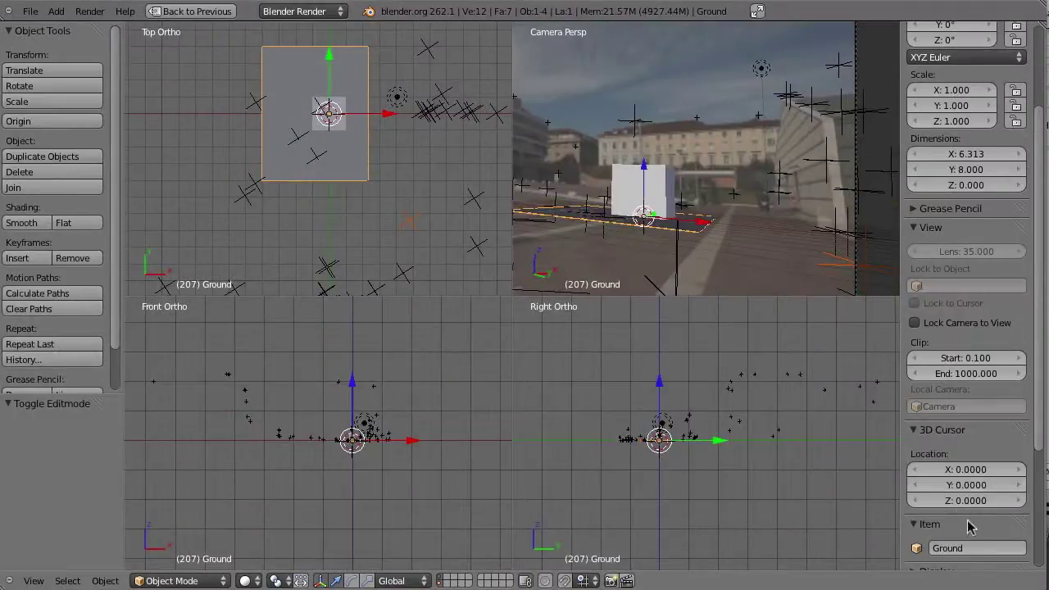
left_click(916, 428)
scroll(908, 360, "down", 4)
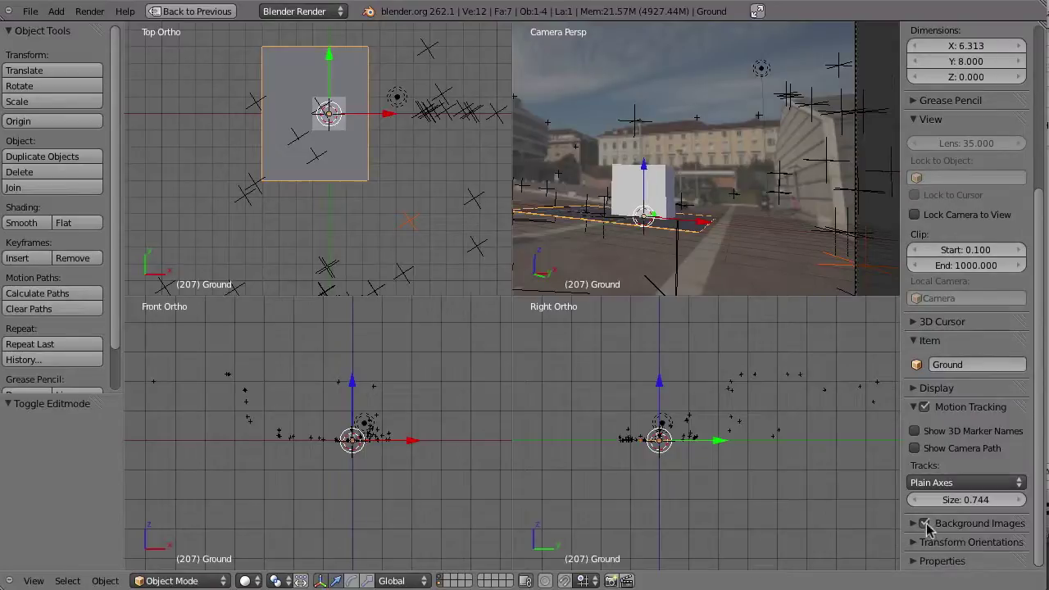
left_click(916, 522)
scroll(922, 518, "down", 9)
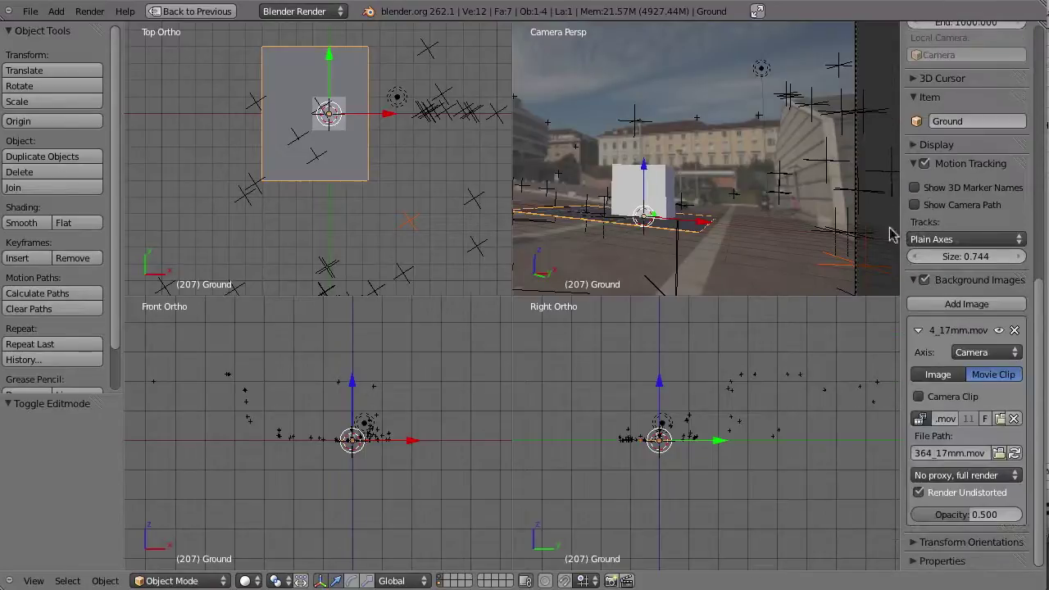
left_click(920, 493)
left_click(920, 495)
- Move the Ground mesh's positive-X edge by about 0.152 along X to fit the paving stripe, then return to Object Mode
middle_click_drag(744, 242, 719, 195, "shift")
key("Tab")
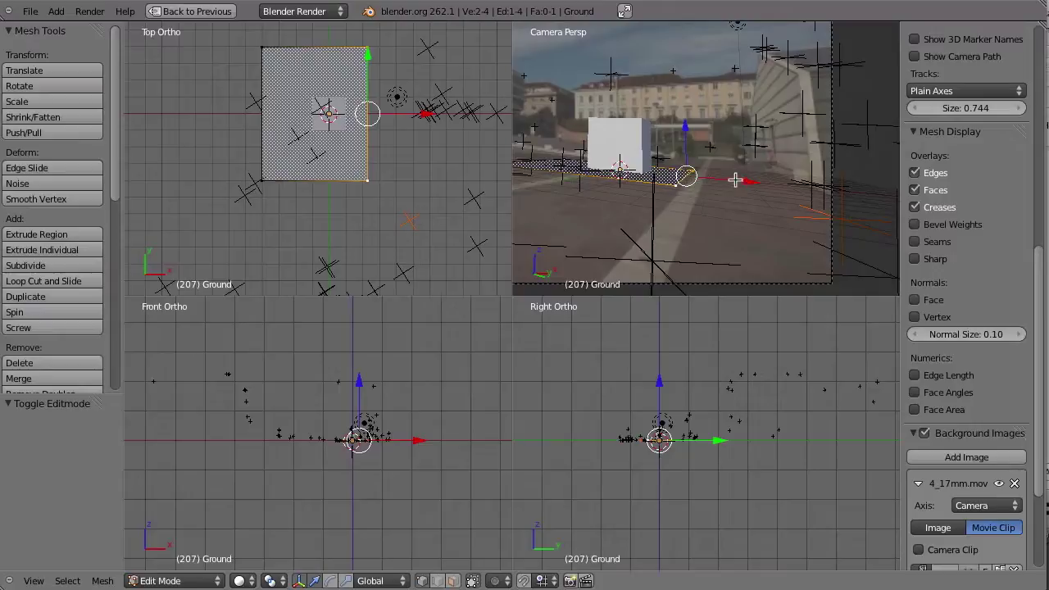
left_click_drag(742, 184, 746, 185, "shift")
right_click(746, 185)
key("g")
key("x")
left_click(748, 204)
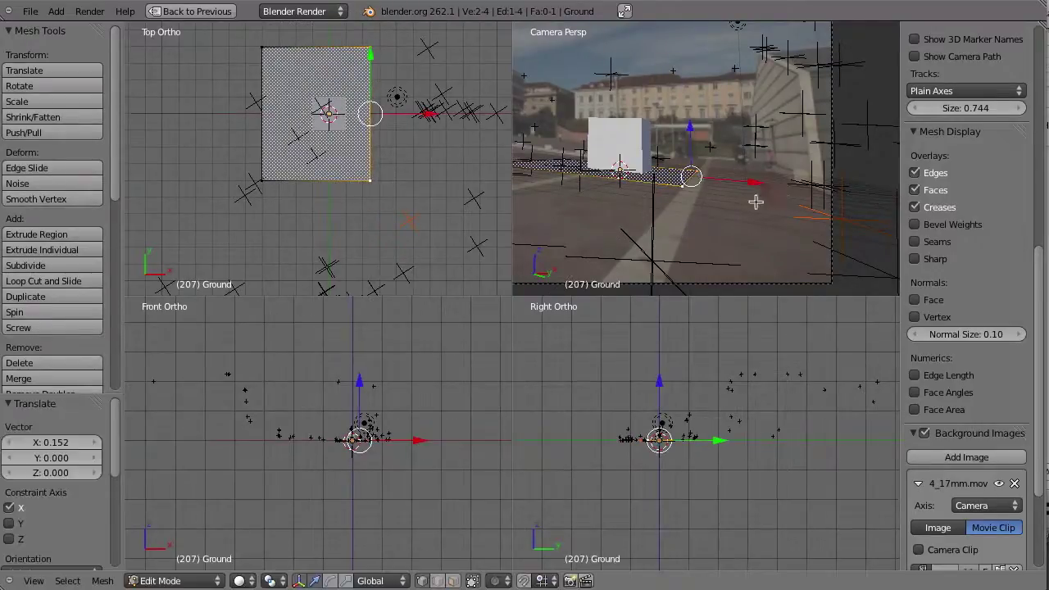
key("Tab")
- Scale the Ground plane along Y by a factor of about 3.137
scroll(365, 150, "down", 4)
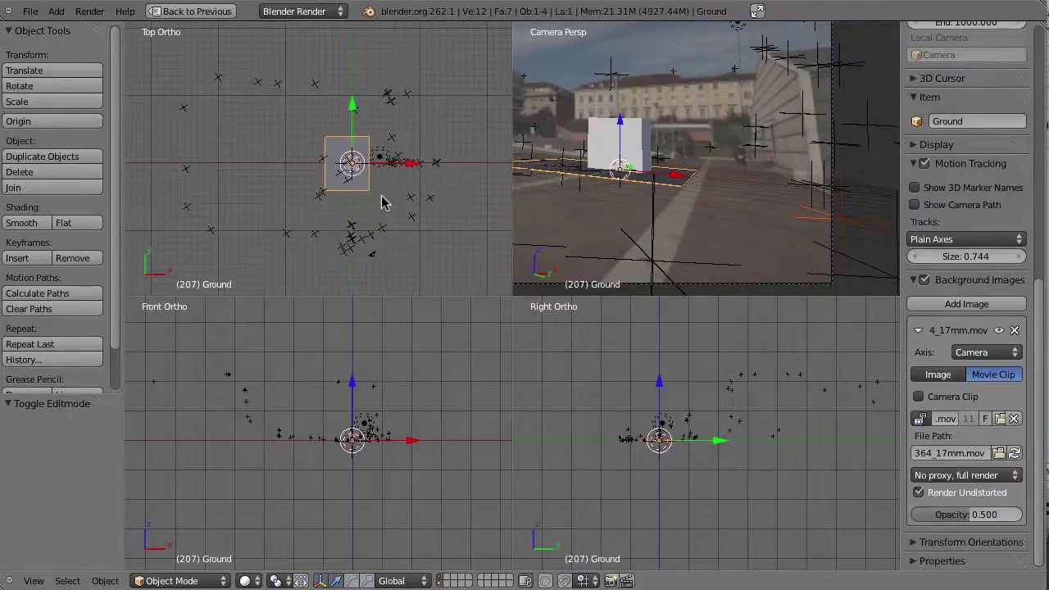
key("s")
key("y")
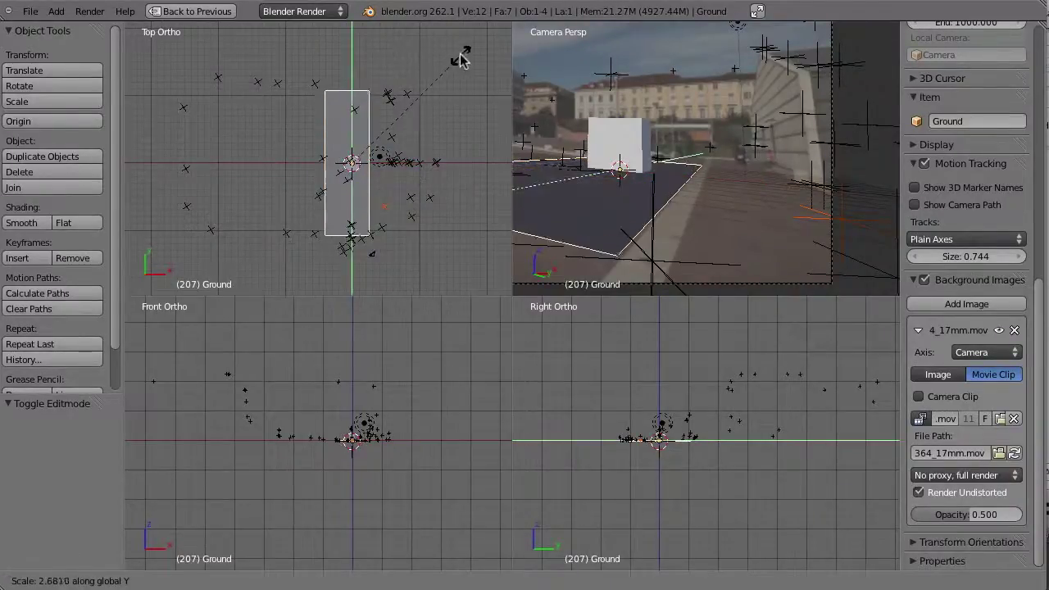
left_click(473, 42)
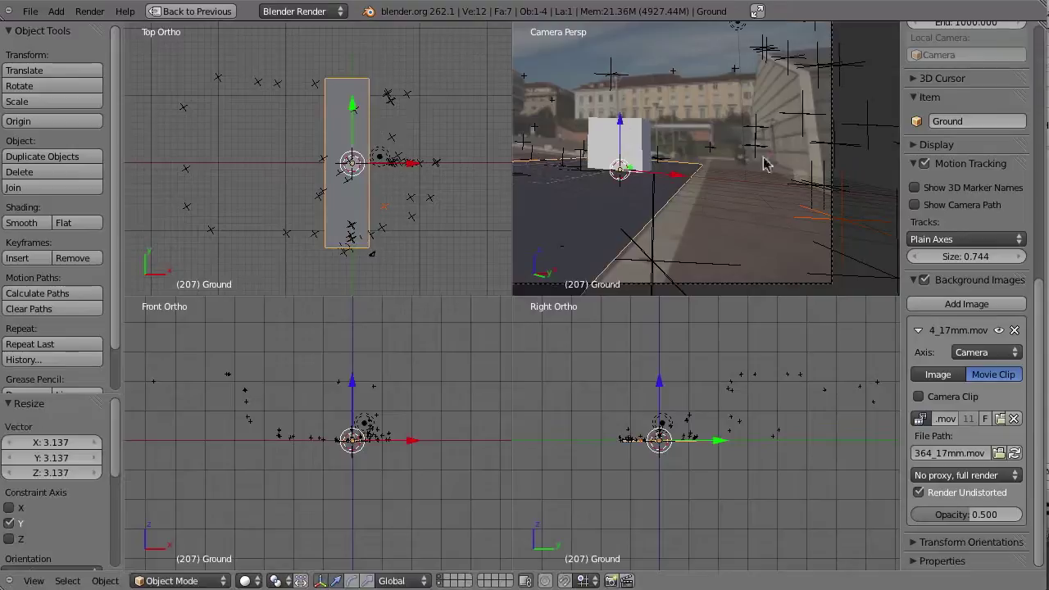
- Rotate the Ground plane slightly in the top view to line its edge up with the pale paving stripe
middle_click_drag(683, 211, 758, 250, "shift")
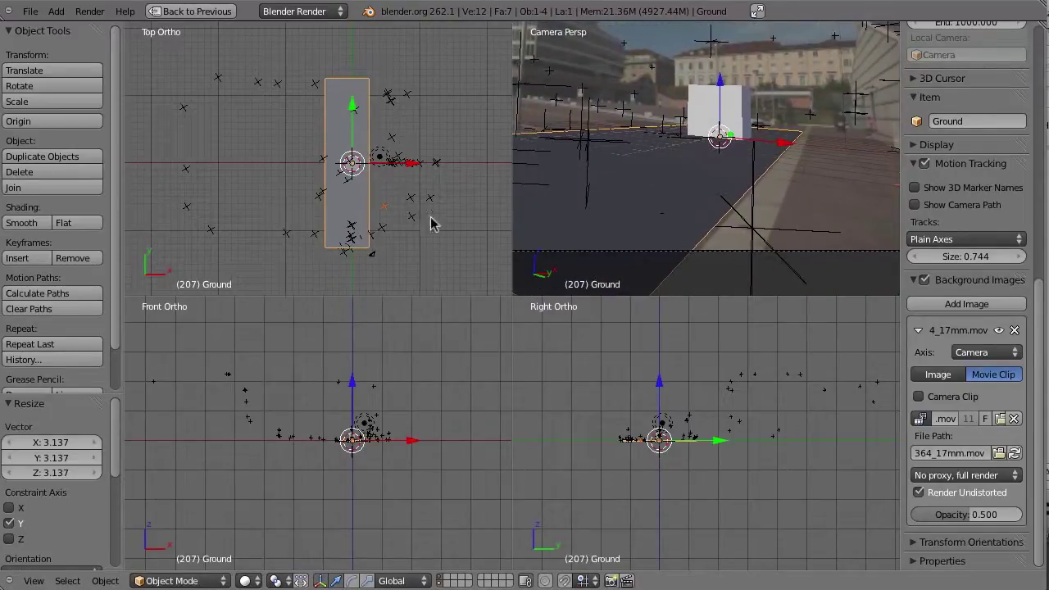
key("r")
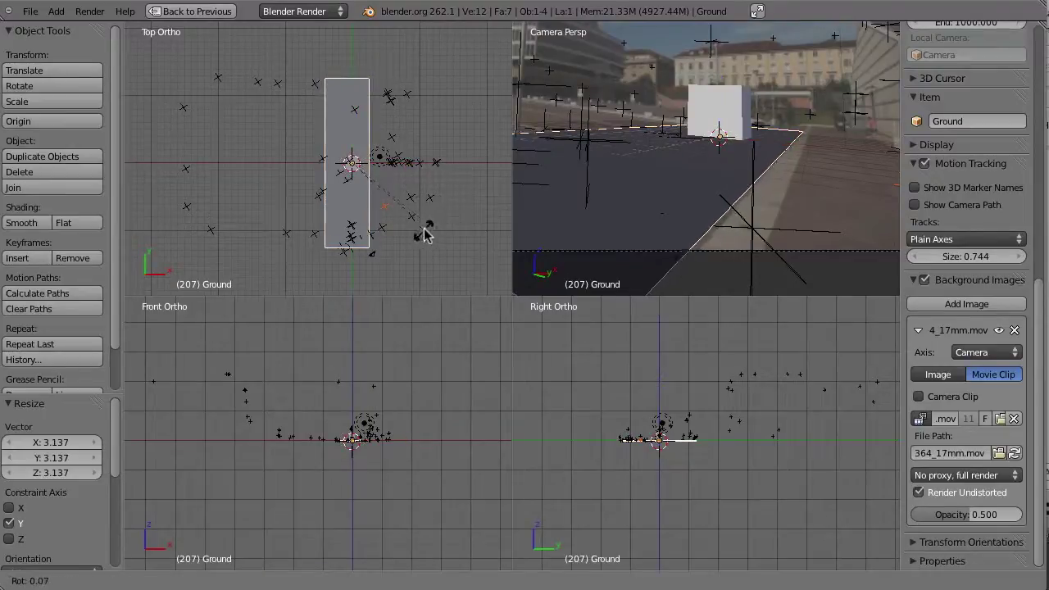
left_click(439, 229)
- Select the two far vertices of the Ground mesh and move them about 11.456 along Y
key("Tab")
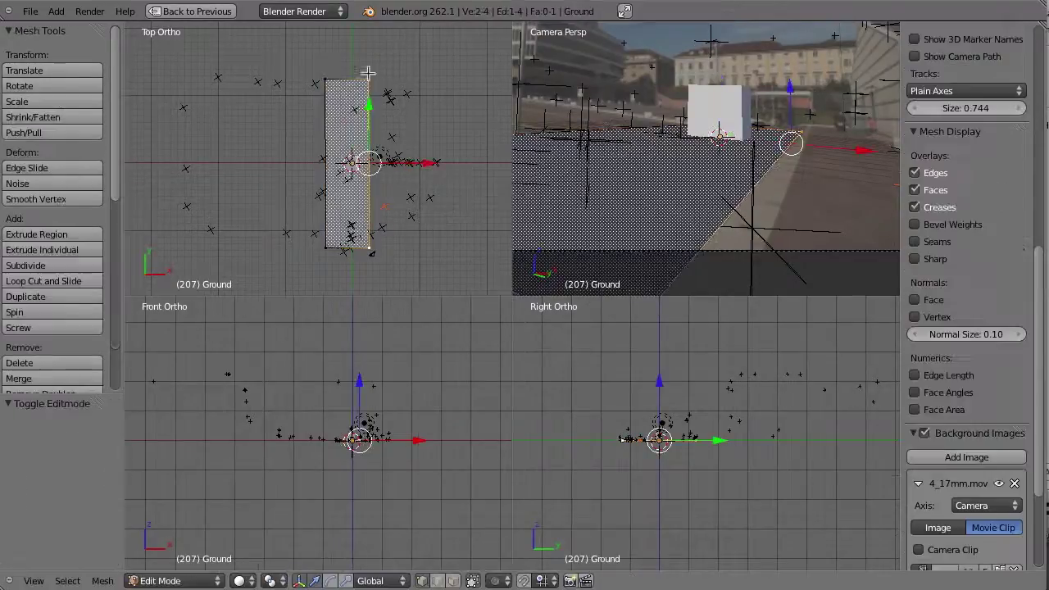
middle_click_drag(398, 102, 411, 151, "shift")
right_click(342, 129)
right_click(375, 125, "shift")
left_click_drag(359, 77, 359, 2)
middle_click_drag(642, 180, 724, 166, "shift")
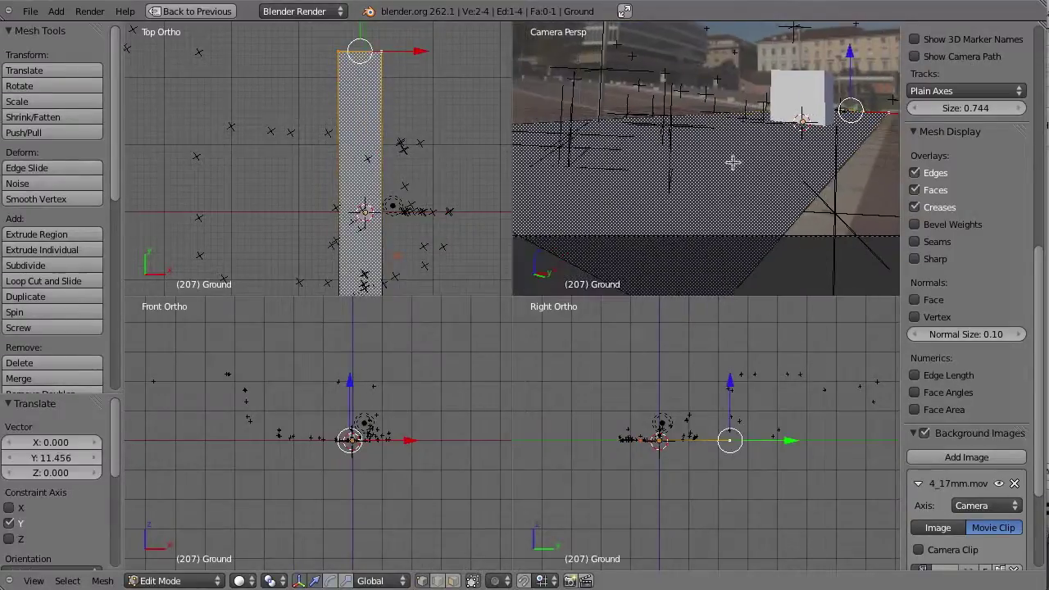
- Move the Ground mesh's long negative-X edge about 3.560 along X to meet the pale paving stripe, then return to Object Mode
key("z")
middle_click_drag(643, 175, 679, 188, "shift")
middle_click_drag(338, 204, 337, 154, "shift")
key("Tab")
right_click(329, 199)
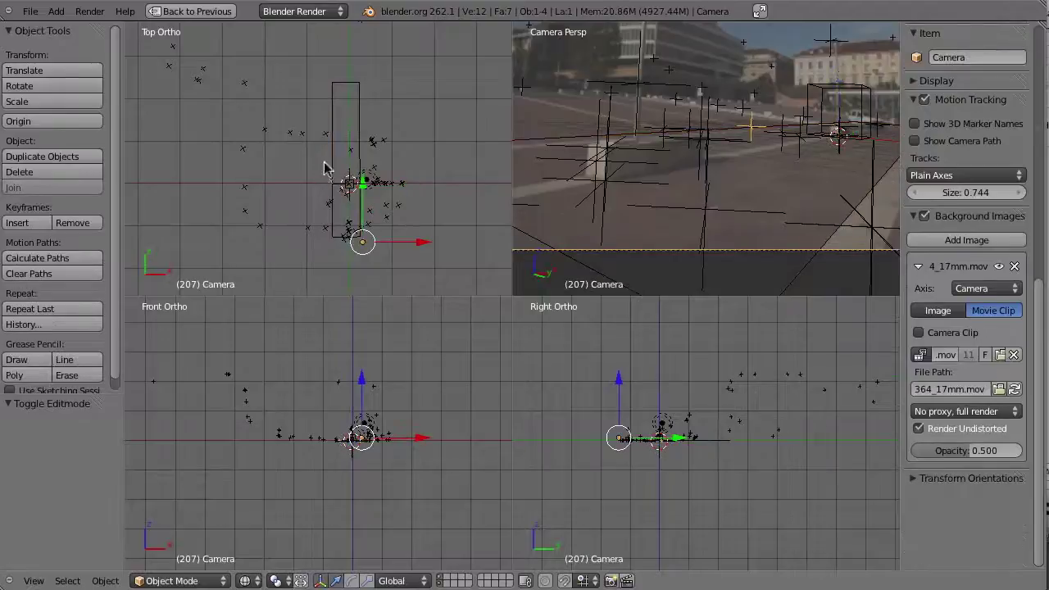
right_click(332, 160)
key("Tab")
left_click_drag(392, 161, 413, 165)
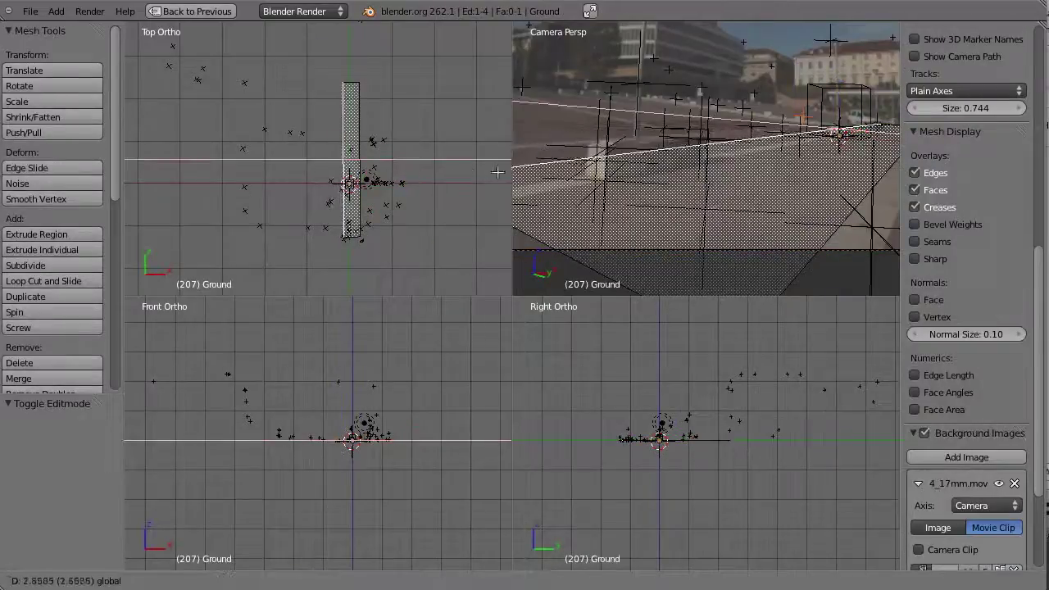
left_click(740, 139)
middle_click_drag(740, 139, 772, 141, "shift")
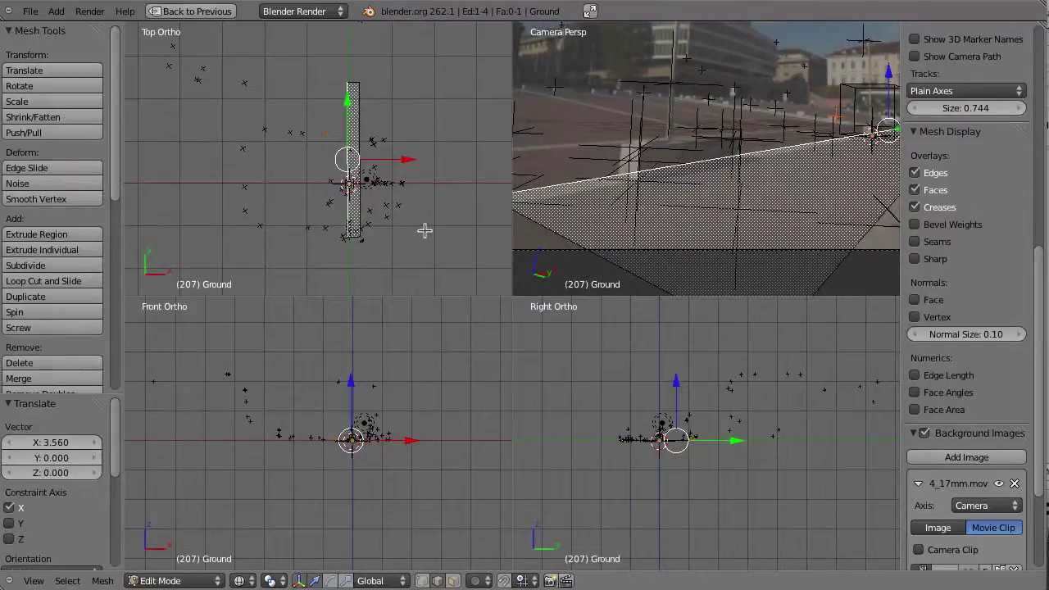
middle_click_drag(398, 195, 413, 225, "shift")
middle_click_drag(744, 128, 702, 149, "shift")
key("Tab")
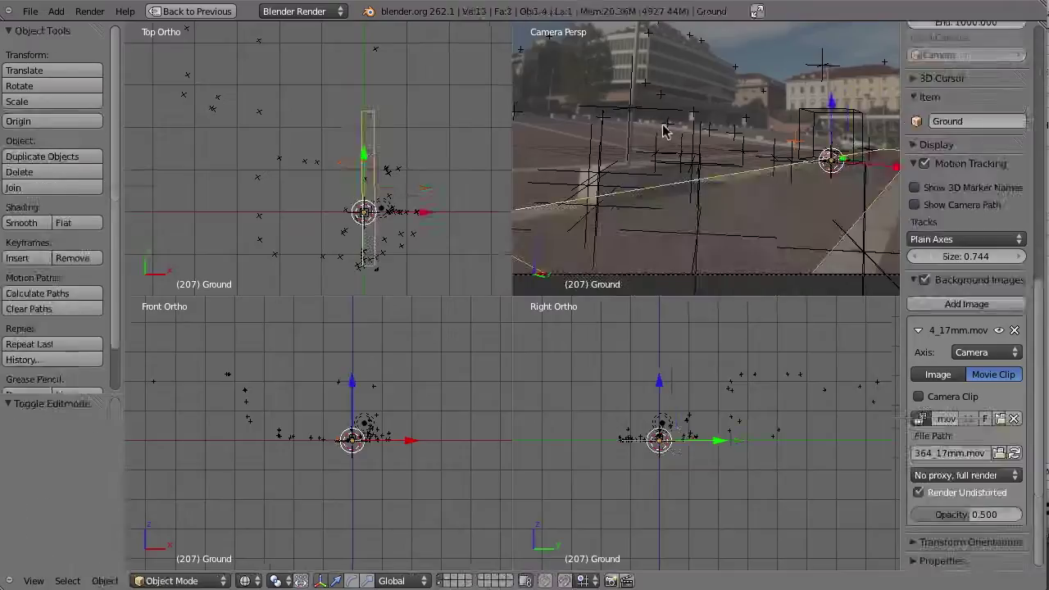
- Select the track points on the stone blocks along the far kerb and examine how they line up in the top view
scroll(681, 144, "up", 5)
right_click(775, 157)
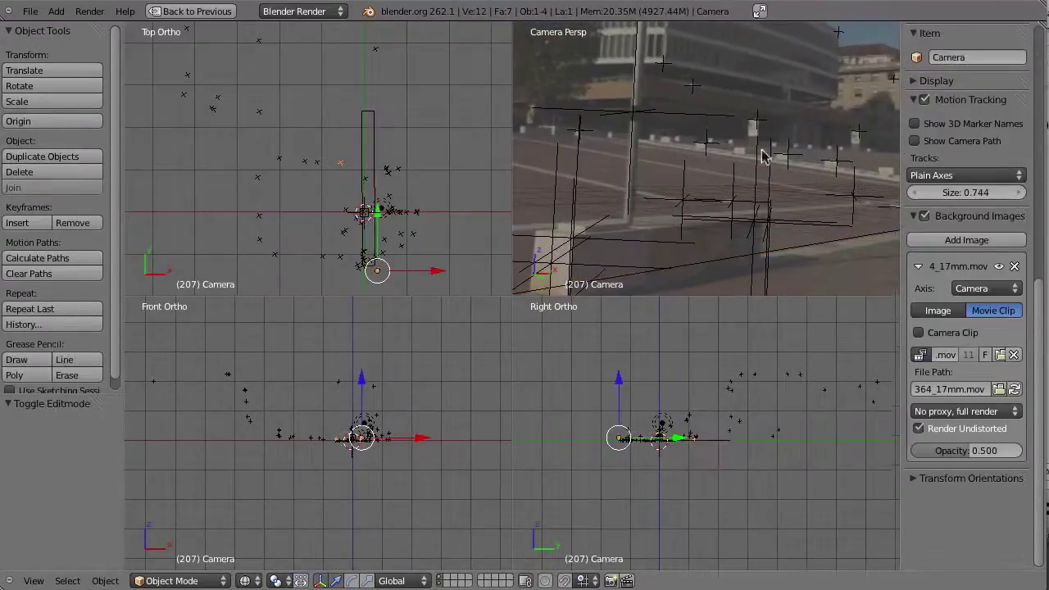
scroll(718, 157, "up", 3)
scroll(666, 222, "up", 2)
middle_click_drag(703, 231, 799, 217, "shift")
middle_click_drag(726, 140, 642, 119, "shift")
right_click(706, 121, "shift")
right_click(772, 133, "shift")
middle_click_drag(821, 146, 710, 128, "shift")
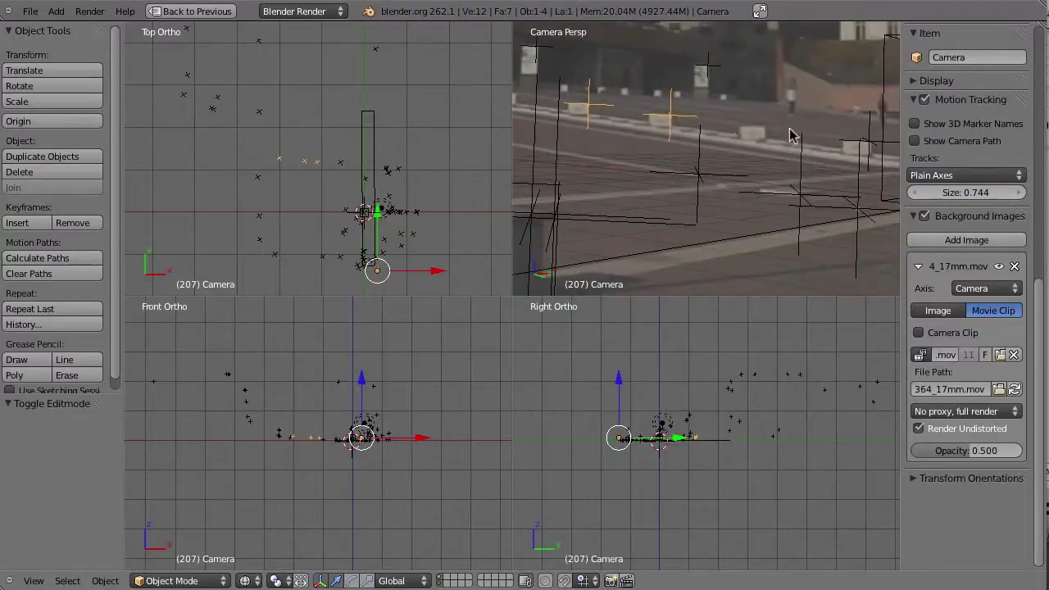
right_click(857, 136, "shift")
mouse_move(334, 168)
middle_mouse_down("ctrl")
mouse_move(319, 208)
mouse_move(329, 173)
middle_mouse_up("ctrl")
middle_click_drag(860, 154, 762, 174, "shift")
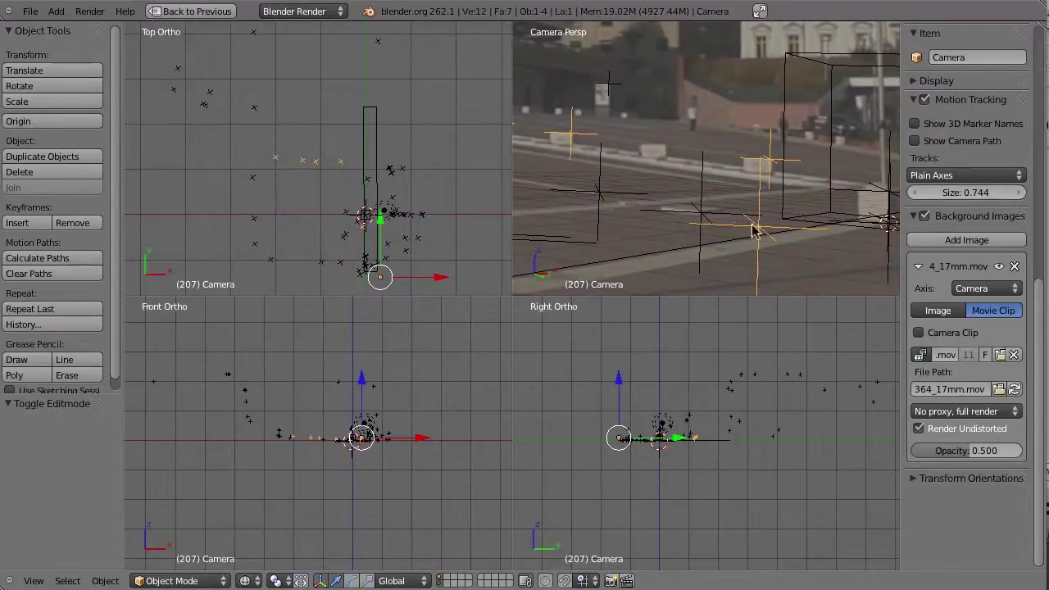
scroll(321, 167, "up", 4)
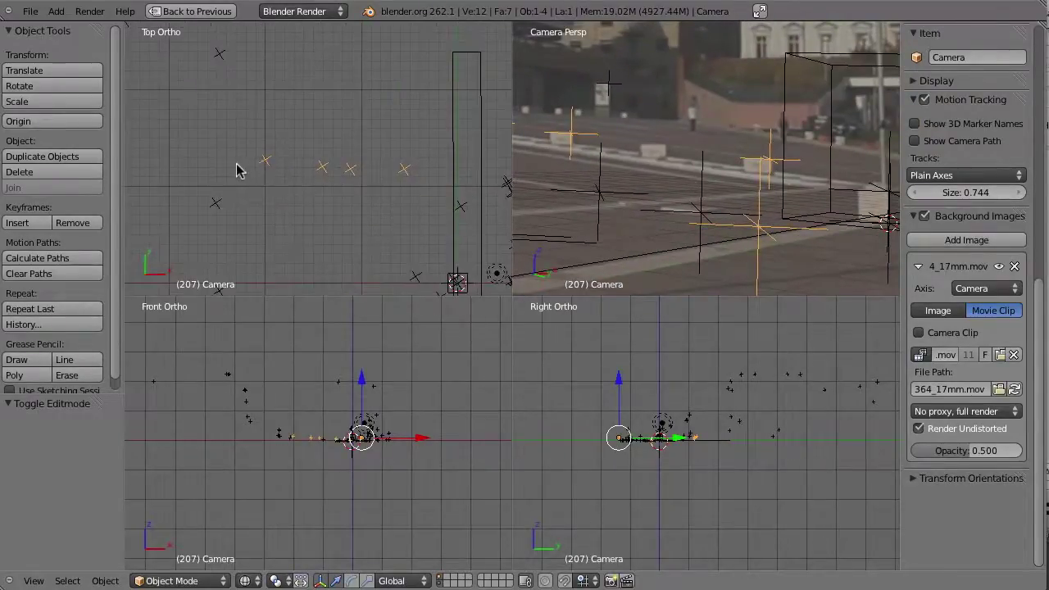
middle_click_drag(755, 187, 564, 187, "shift")
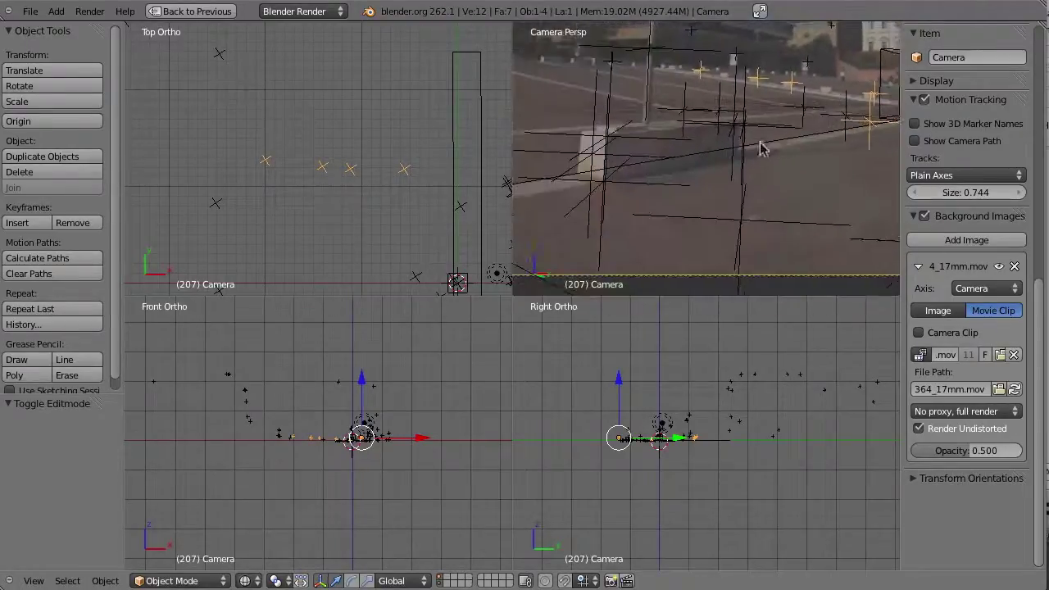
mouse_move(693, 186)
middle_mouse_down("shift")
mouse_move(780, 159)
mouse_move(767, 145)
middle_mouse_up("shift")
right_click(715, 124)
right_click(719, 123)
key("Tab")
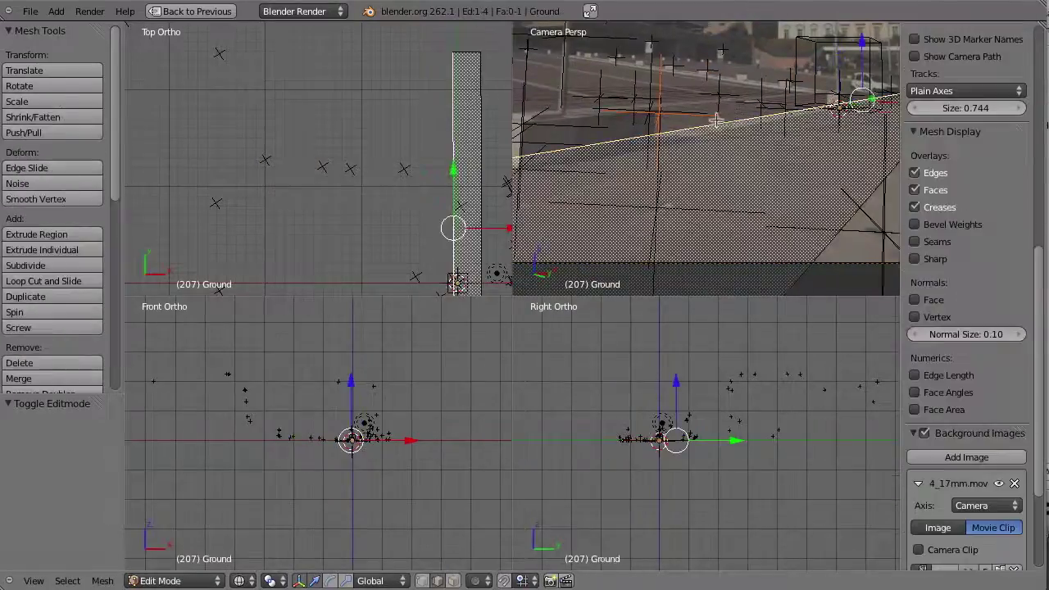
key("Tab")
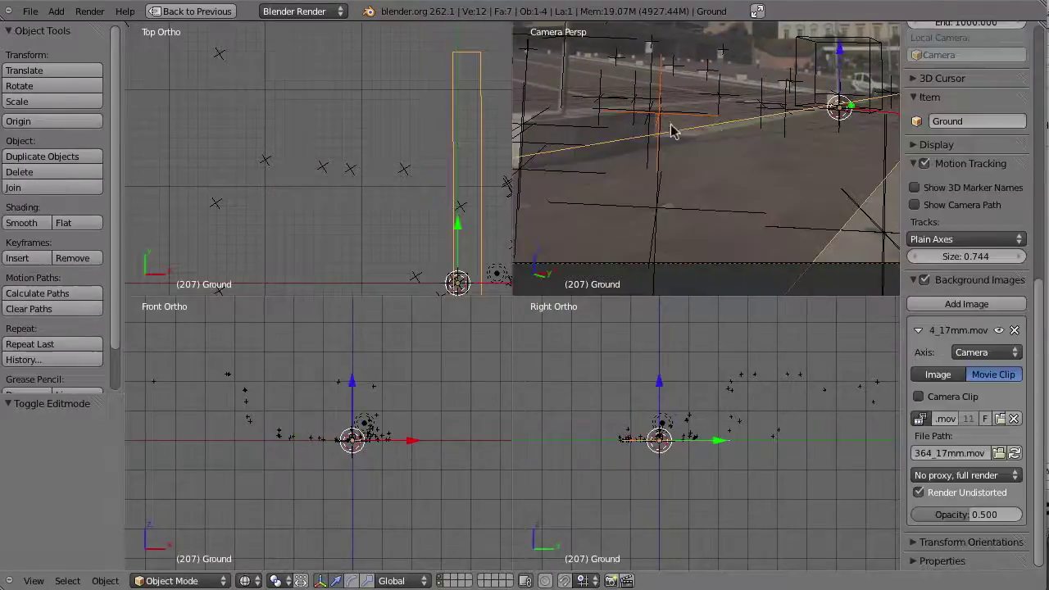
- Add a new plane beside the Ground strip, scale it by about 3.655, and move it next to the kerb's track points
scroll(434, 183, "down", 3)
key("shift+a")
mouse_move(357, 156)
left_click(401, 155)
key("s")
left_click(575, 141)
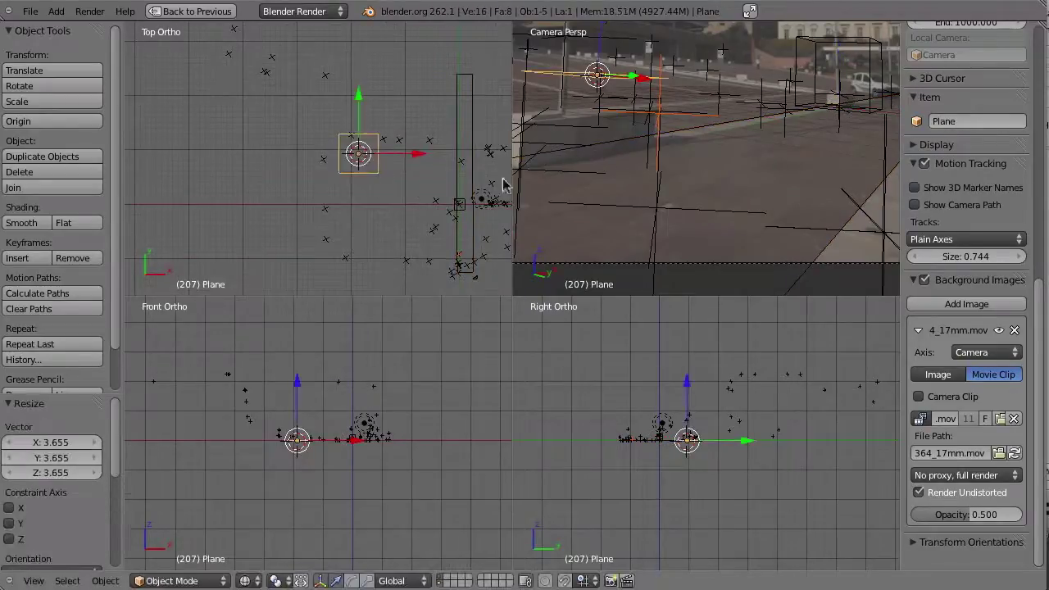
key("g")
left_click(398, 174)
- Widen the new plane along X by moving one edge to the Ground strip and the opposite edge out past the kerb's track points
key("Tab")
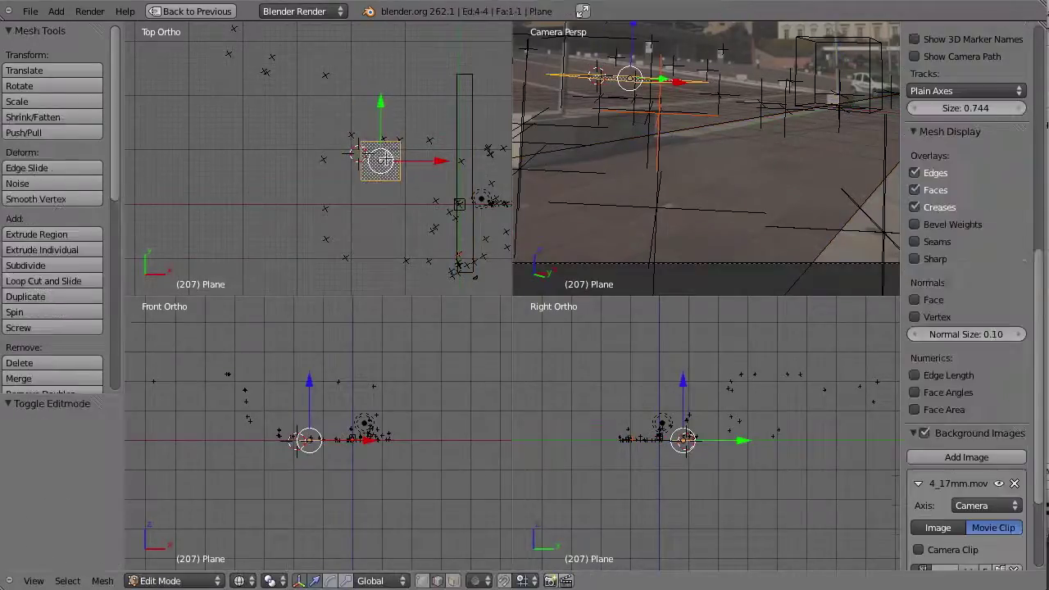
left_click_drag(437, 156, 462, 141)
right_click(359, 169)
left_click_drag(410, 167, 392, 168)
middle_click_drag(395, 169, 320, 298, "ctrl")
middle_click_drag(352, 232, 276, 157, "ctrl")
middle_click_drag(276, 157, 291, 157, "shift")
mouse_move(291, 157)
middle_mouse_down("ctrl")
mouse_move(286, 207)
mouse_move(283, 151)
middle_mouse_up("ctrl")
key("Tab")
middle_click_drag(283, 151, 320, 121, "shift")
scroll(377, 156, "down", 1)
key("Tab")
scroll(299, 456, "up", 4)
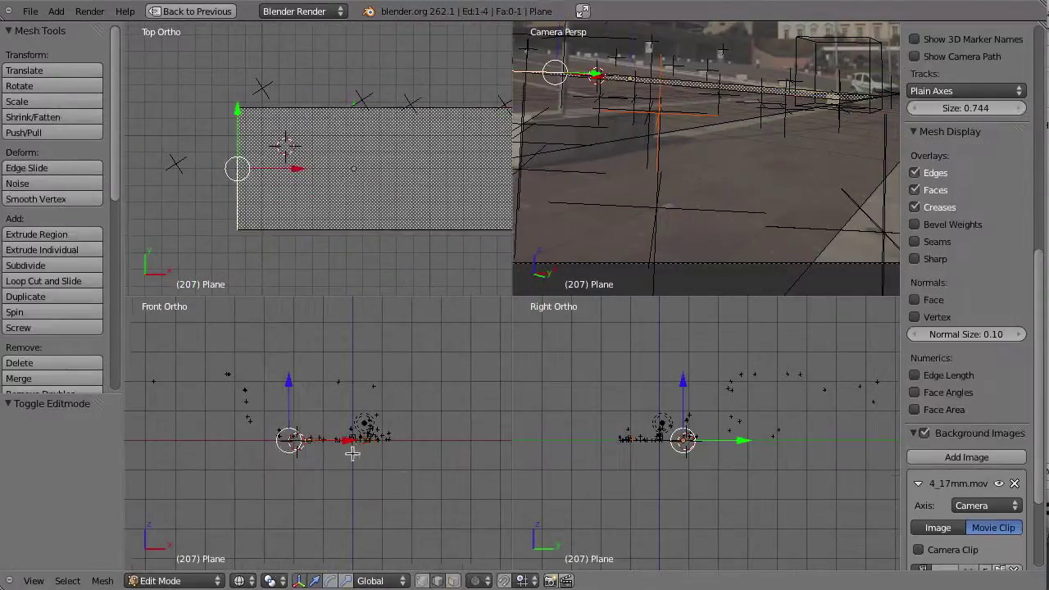
key("Tab")
- Compare the height of the track points with the new plane in the front and camera views
scroll(656, 99, "up", 2)
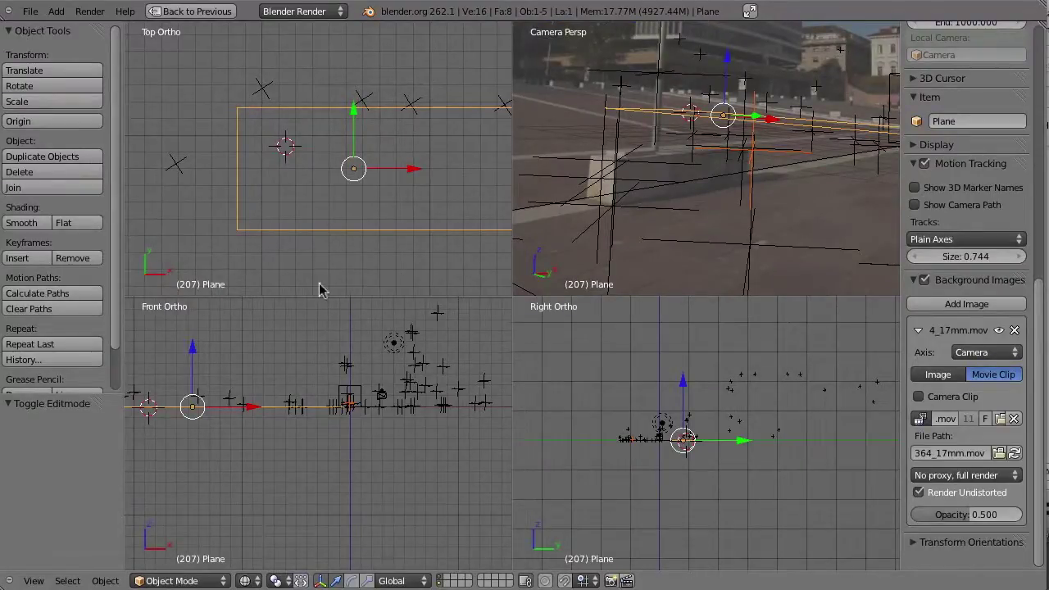
mouse_move(314, 436)
middle_mouse_down("ctrl")
mouse_move(295, 415)
mouse_move(311, 398)
mouse_move(285, 424)
mouse_move(303, 419)
middle_mouse_up("ctrl")
middle_click_drag(854, 167, 662, 184, "shift")
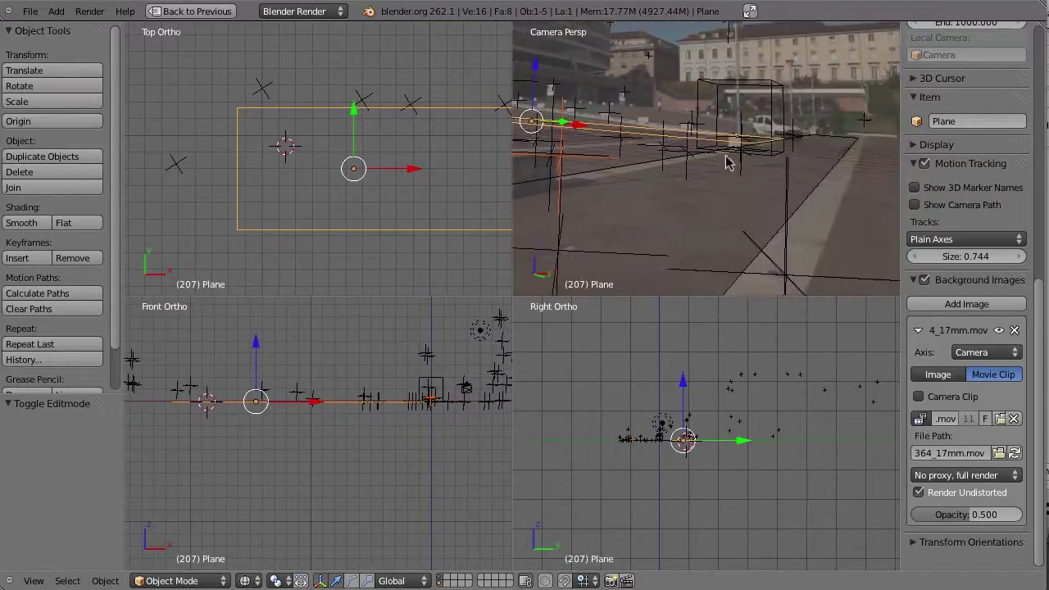
middle_click_drag(563, 195, 699, 181, "shift")
right_click(526, 275)
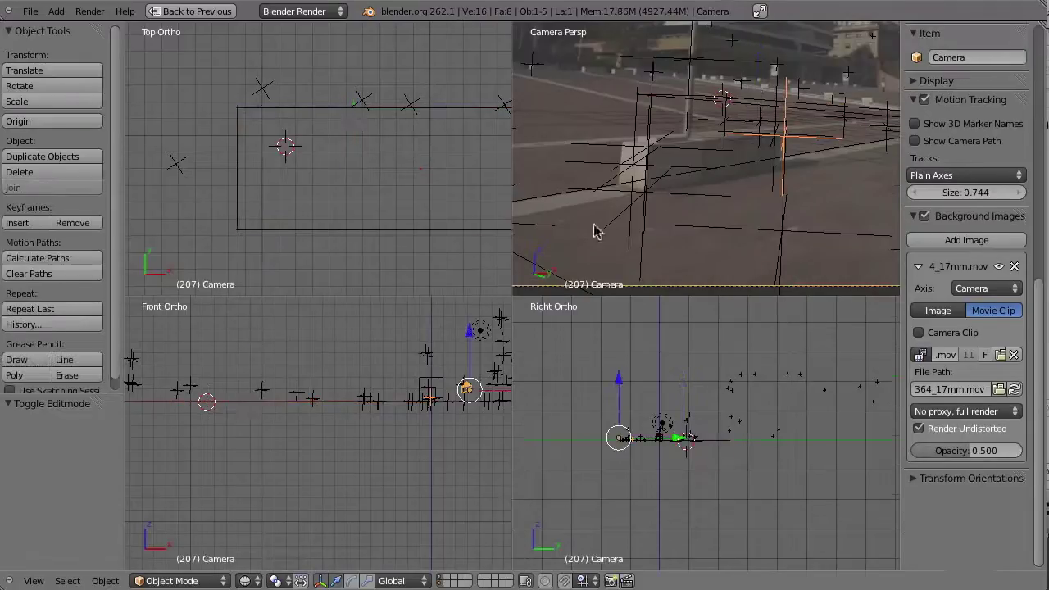
middle_click_drag(452, 425, 423, 476, "ctrl")
middle_click_drag(389, 444, 360, 398, "shift")
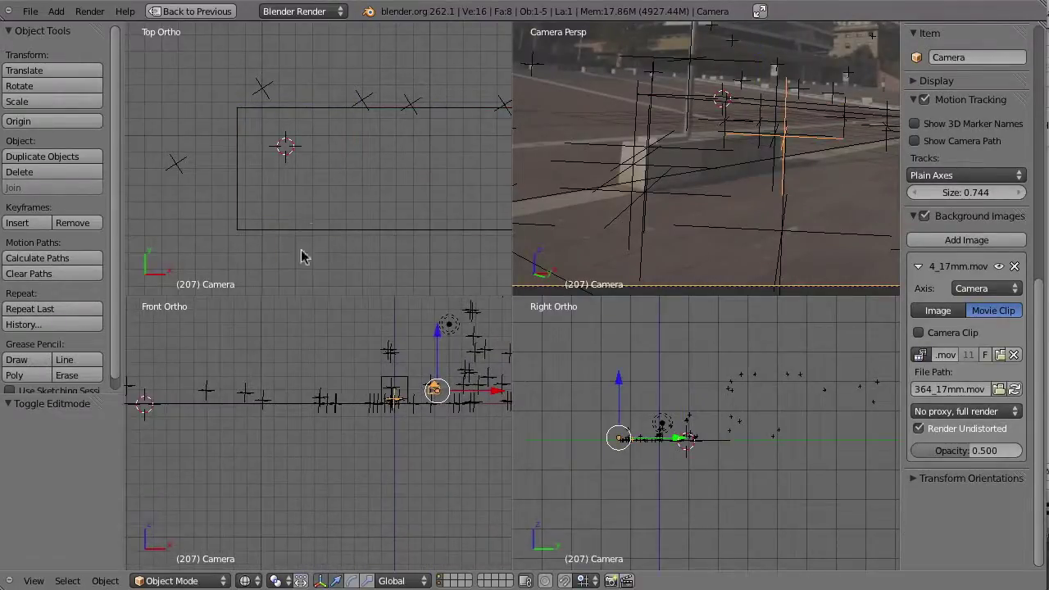
- Place the 3D cursor on the new plane's edge beside the Ground strip and set the plane's origin to the 3D cursor
right_click(328, 231)
key("Tab")
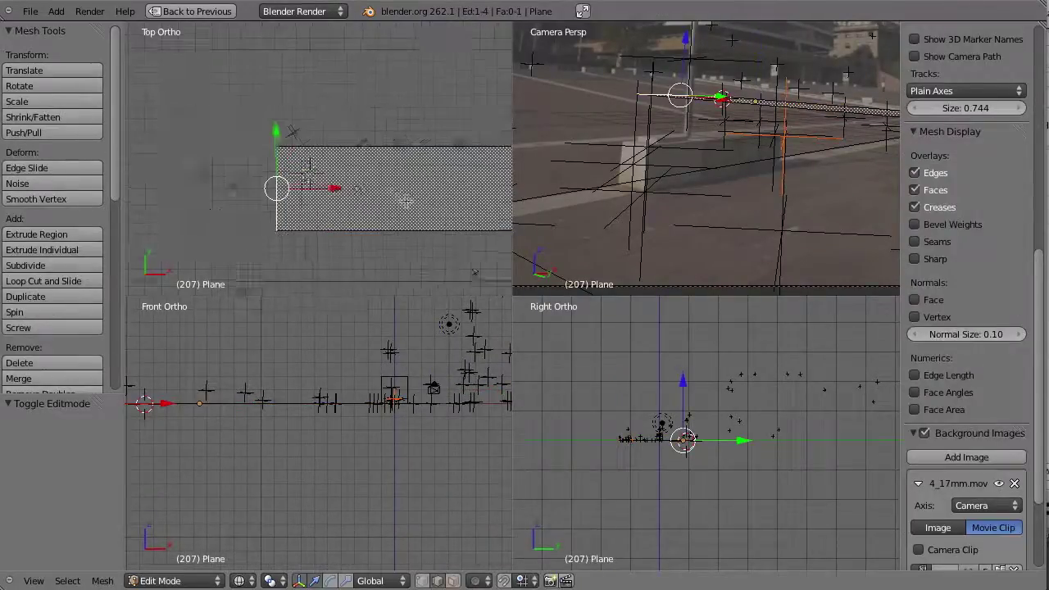
key("Tab")
key("Tab")
right_click(410, 167)
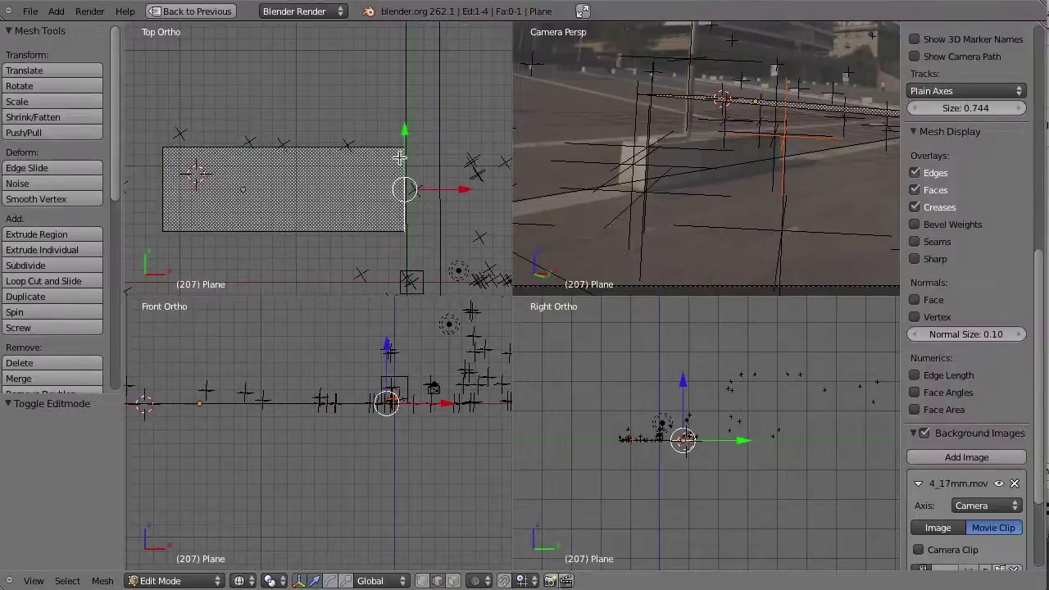
key("Tab")
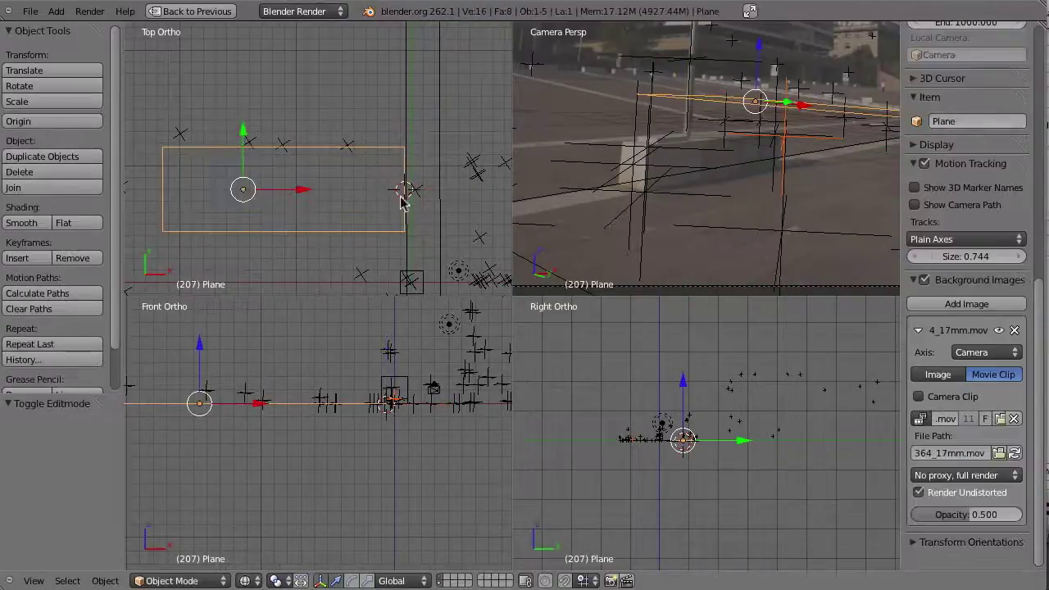
left_click(73, 121)
left_click(118, 156)
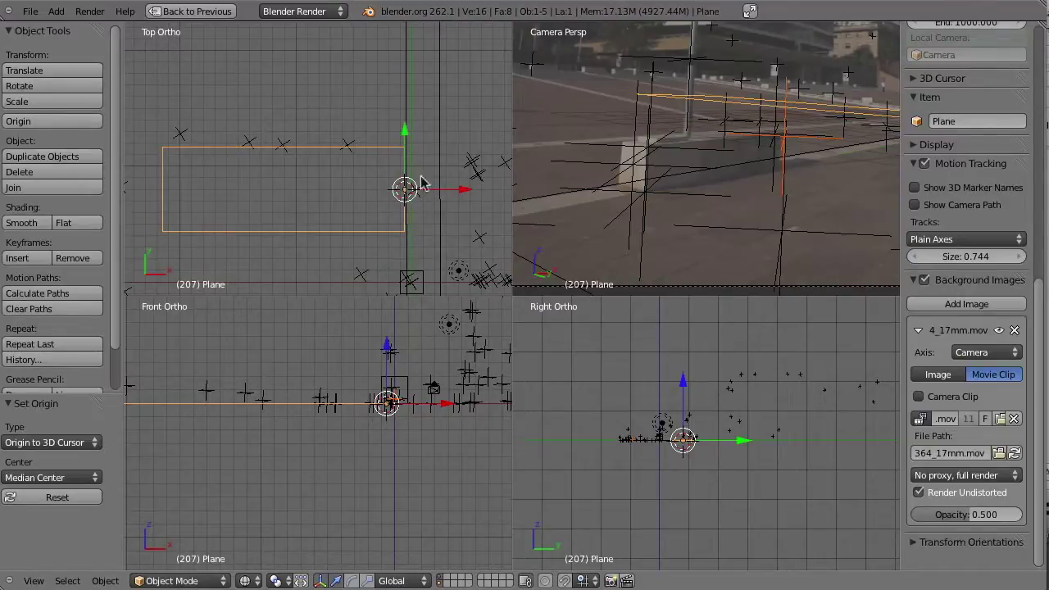
- Move the new plane about 0.265 along X so its edge meets the edge of the Ground strip
scroll(423, 190, "up", 3)
key("g")
key("x")
left_click(540, 168)
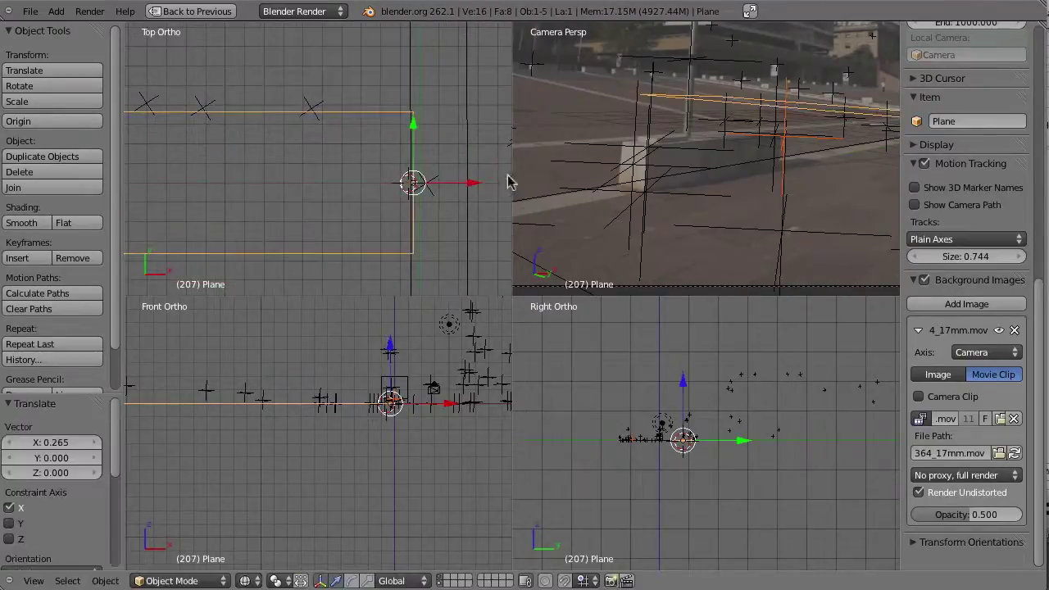
- Rotate the new plane about 3.384° around the global Y axis to match the slope of the square
middle_click_drag(777, 122, 693, 146, "shift")
key("r")
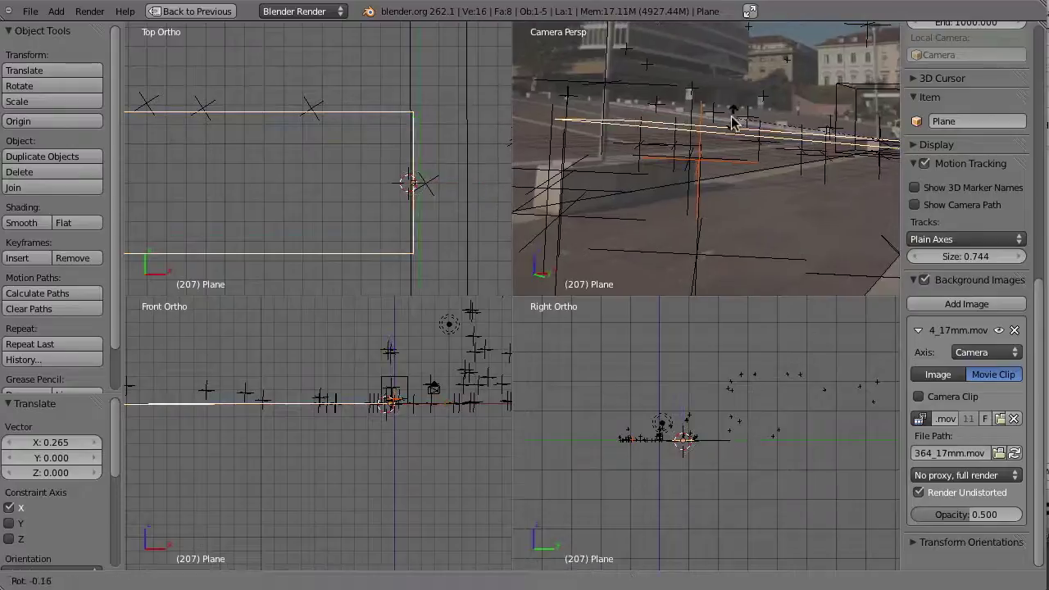
key("y")
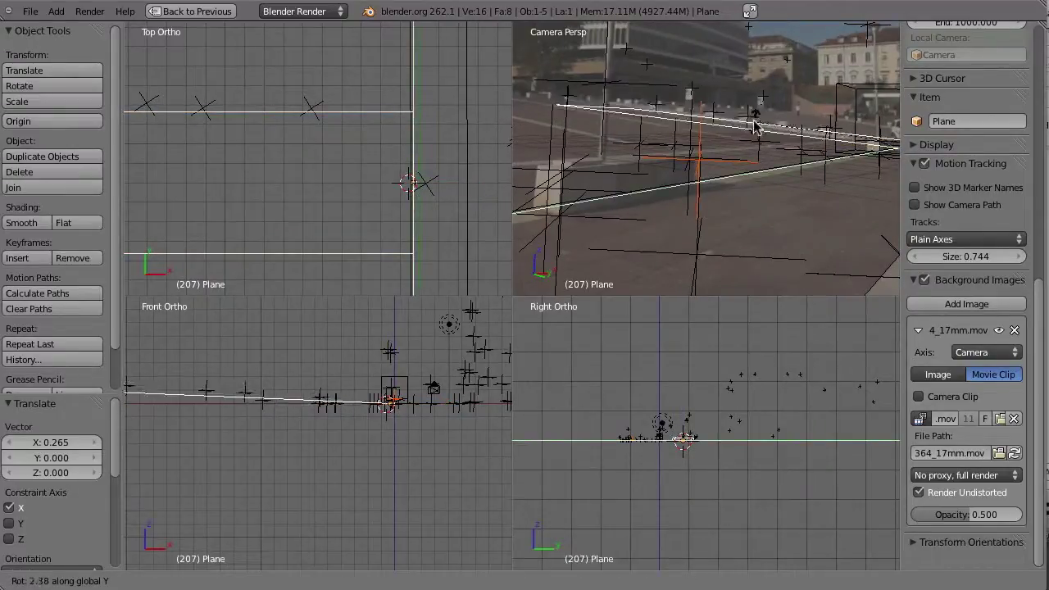
left_click(866, 106)
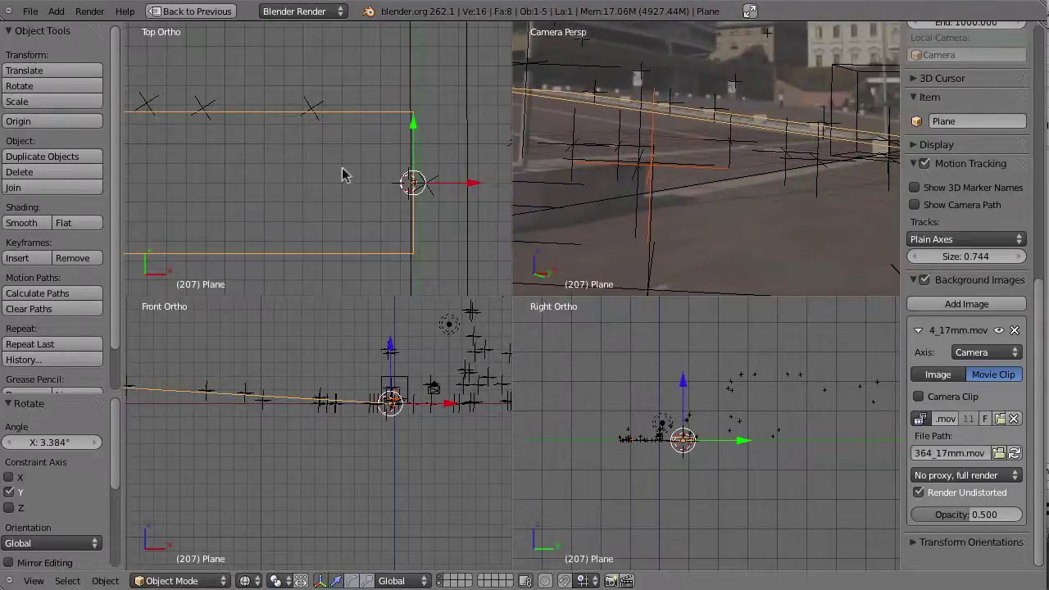
- Move the sloped plane about 0.244 along Y and tilt it slightly further around global Y to follow the far kerb
left_click_drag(413, 129, 426, 65)
middle_click_drag(730, 206, 858, 182, "shift")
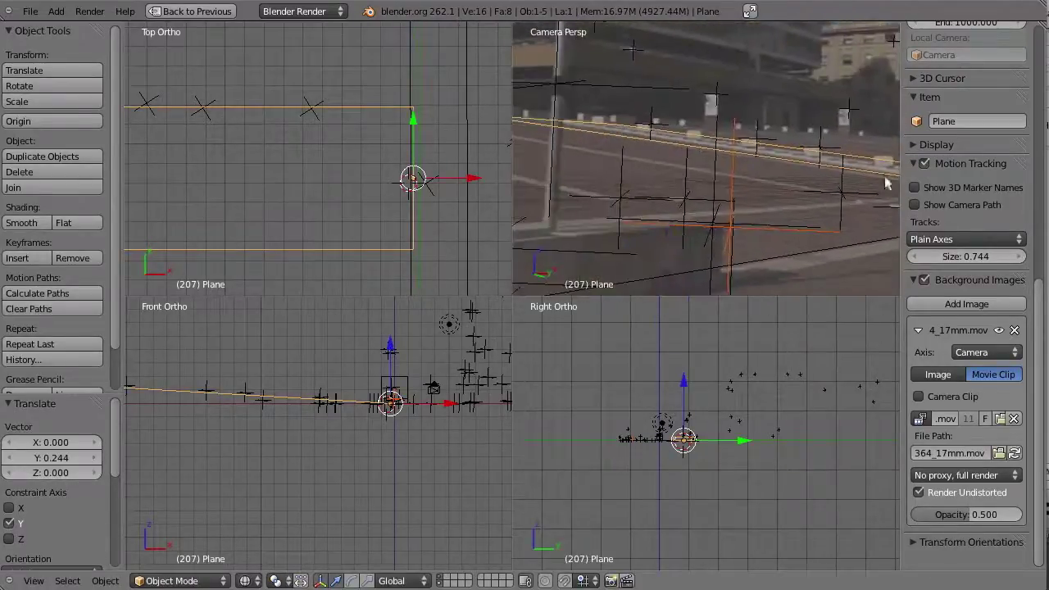
middle_click_drag(660, 168, 777, 194, "shift")
key("r")
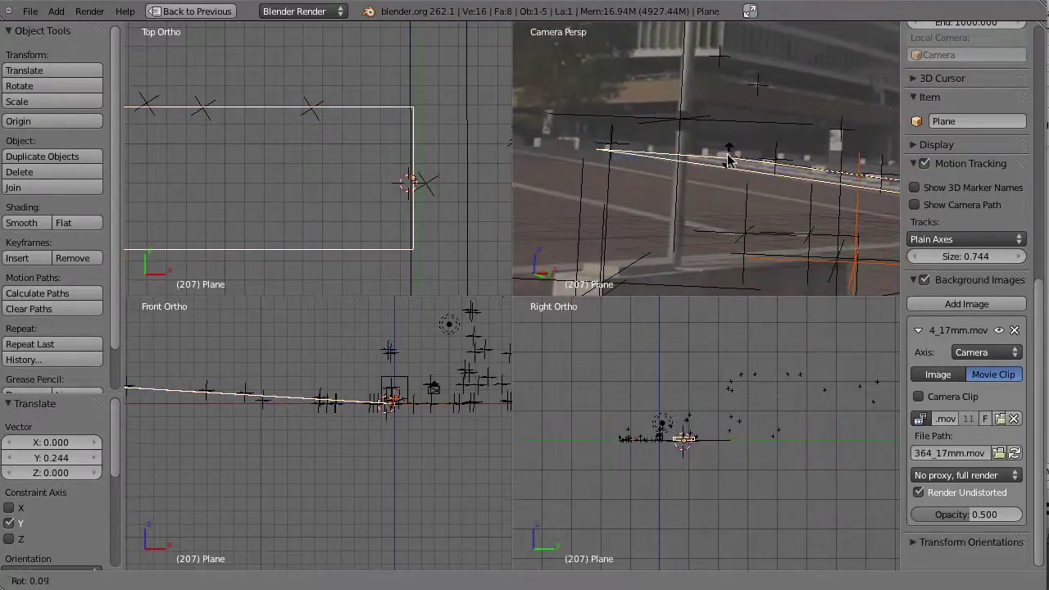
key("y")
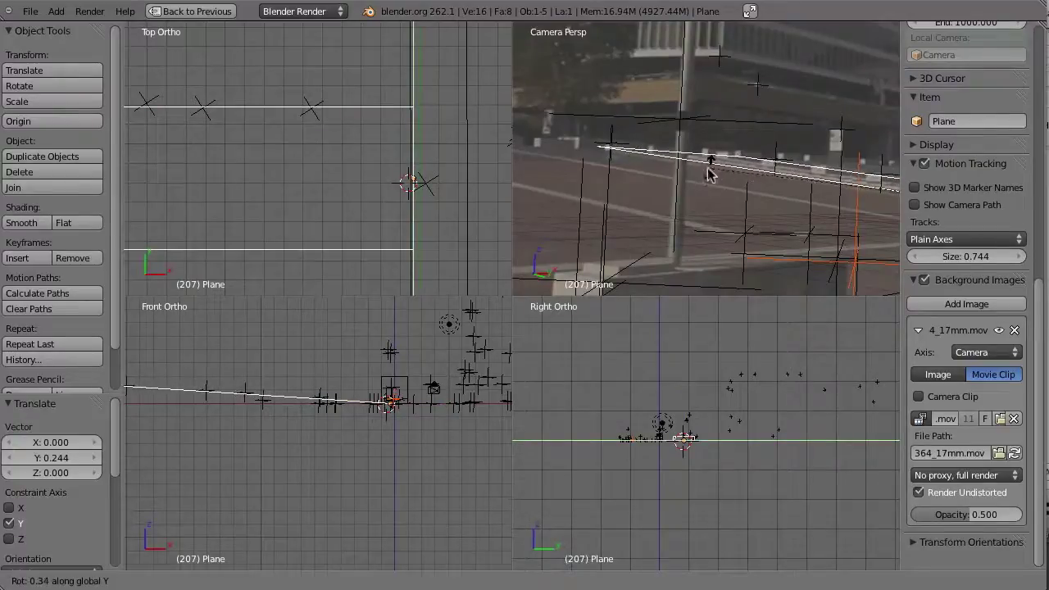
left_click(700, 182)
middle_click_drag(786, 170, 672, 140, "shift")
- Extrude the sloped plane's near edge about -11.238 along Y to cover the paving, then return to Object Mode
scroll(328, 190, "down", 8)
key("Tab")
right_click(350, 181)
key("e")
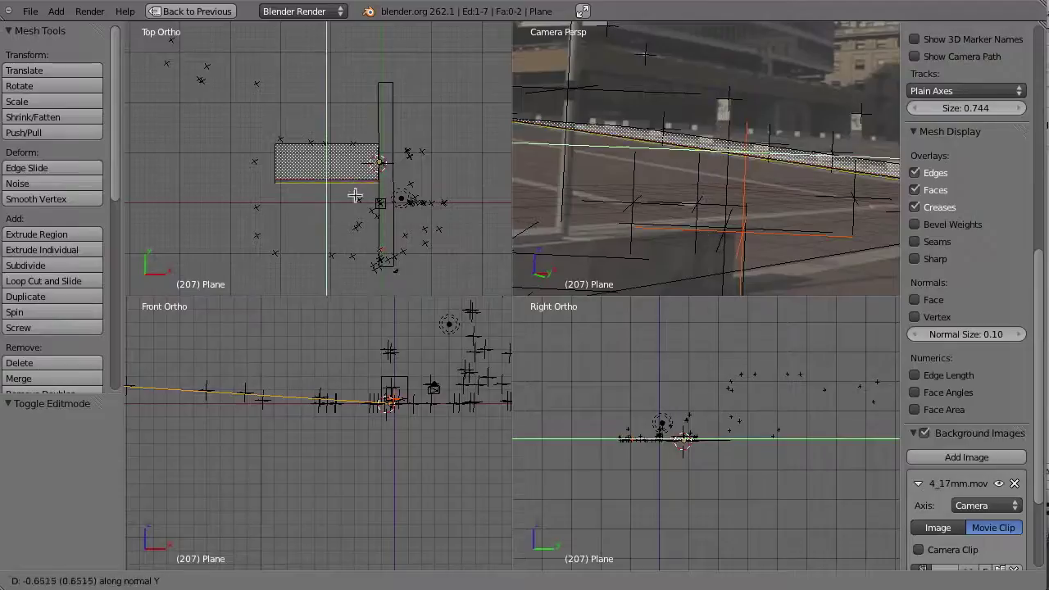
left_click(346, 243)
scroll(879, 179, "up", 2)
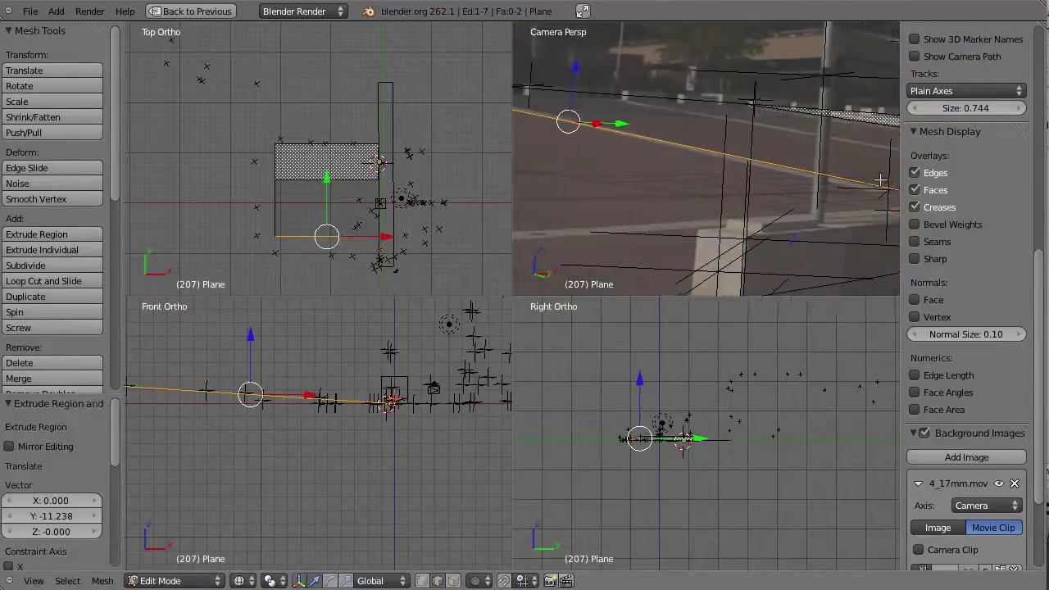
scroll(740, 180, "up", 2)
key("Tab")
- Maximize the camera view and examine how the sloped plane's edges follow the kerb and paving stripes in the footage
scroll(618, 162, "up", 2)
middle_click_drag(735, 177, 726, 197, "shift")
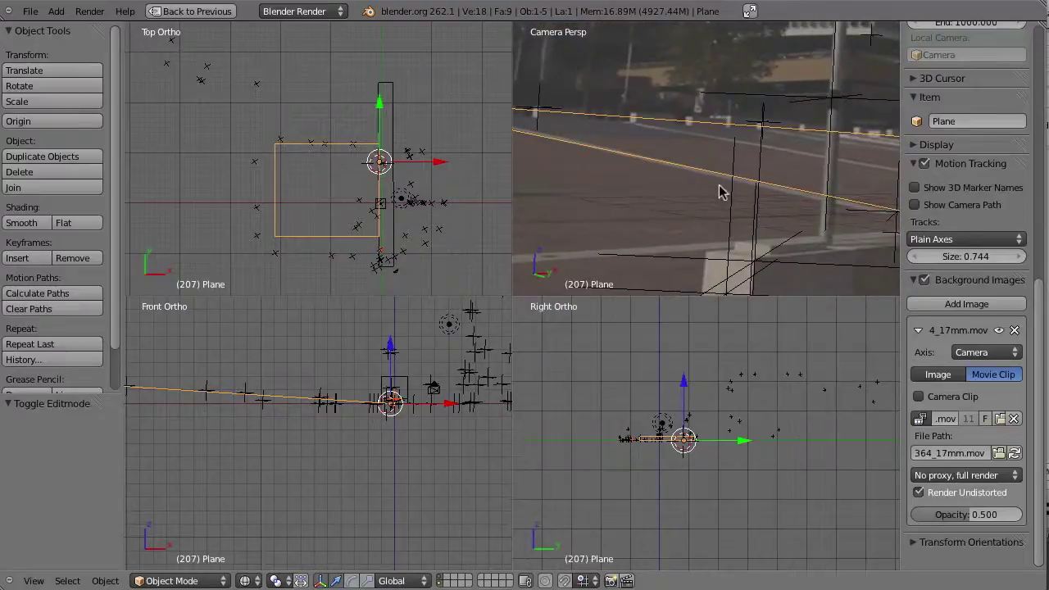
key("ctrl+Up")
scroll(759, 155, "up", 4)
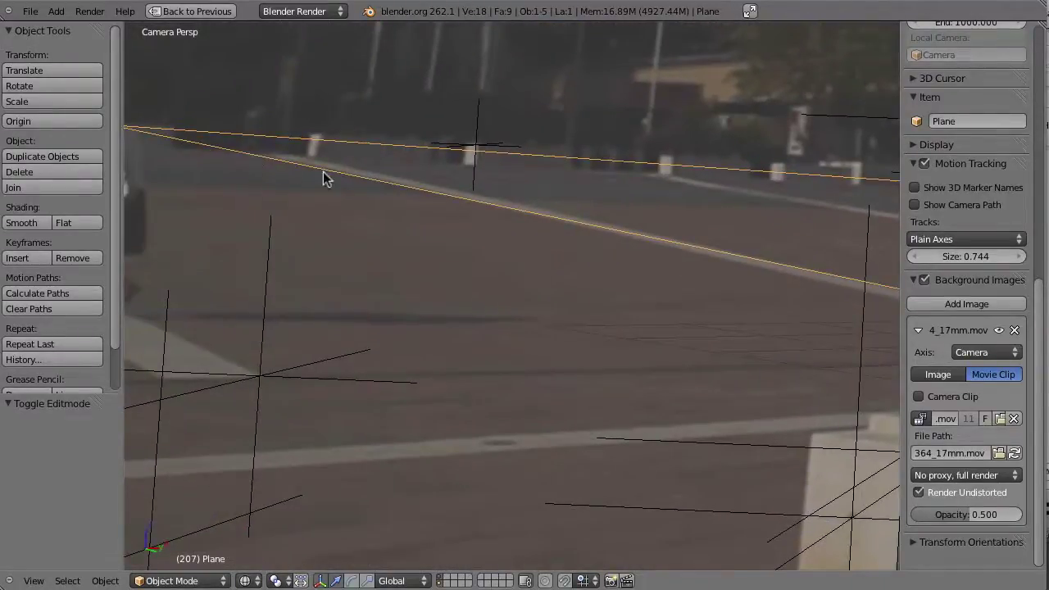
middle_click_drag(664, 266, 332, 224, "shift")
middle_click_drag(627, 267, 341, 247, "shift")
scroll(707, 272, "down", 3)
scroll(506, 304, "down", 2)
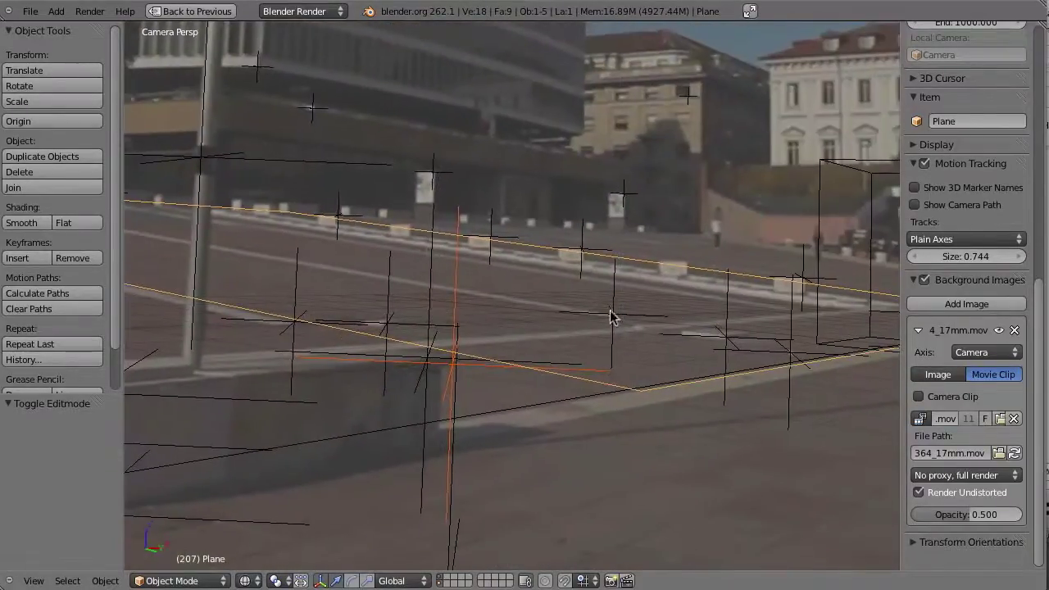
scroll(607, 287, "down", 2)
scroll(631, 287, "down", 1)
scroll(643, 258, "down", 1)
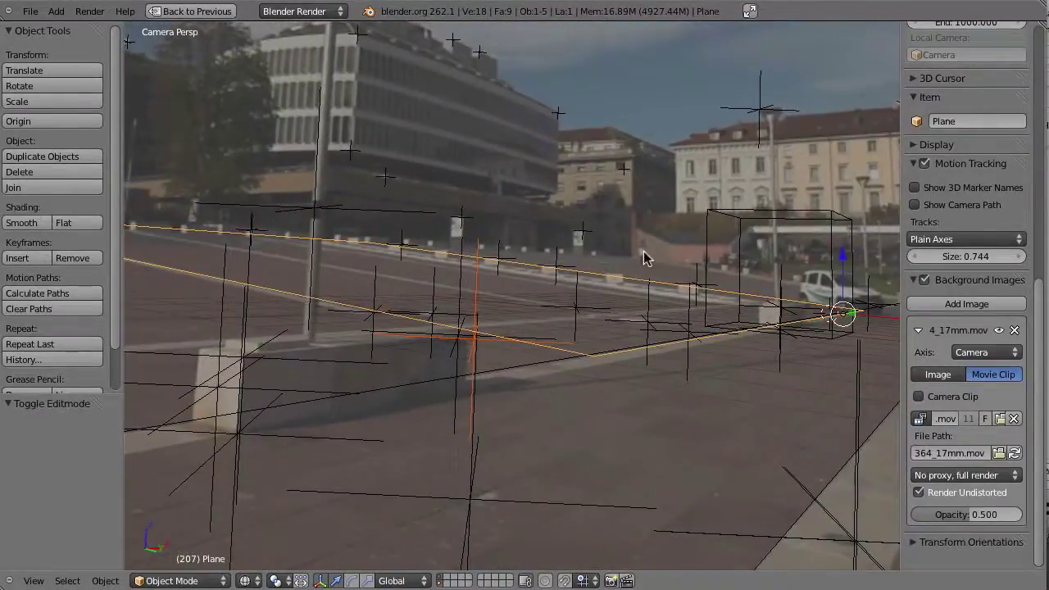
- Enlarge the movie clip footage to examine the square's paving and kerb, then restore the layout and compare them in the camera view
key("ctrl+Up")
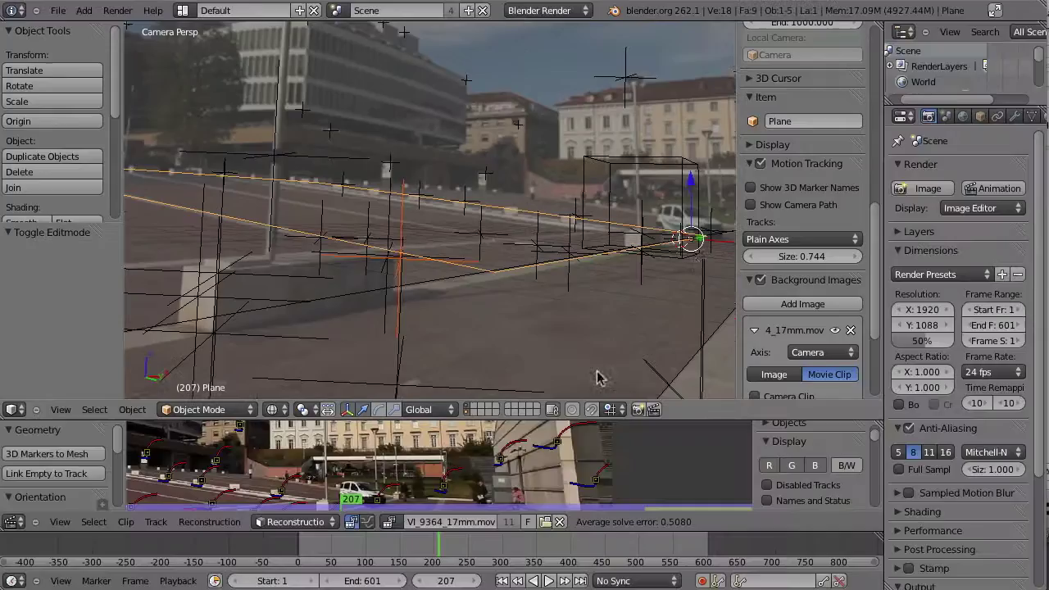
key("ctrl+Up")
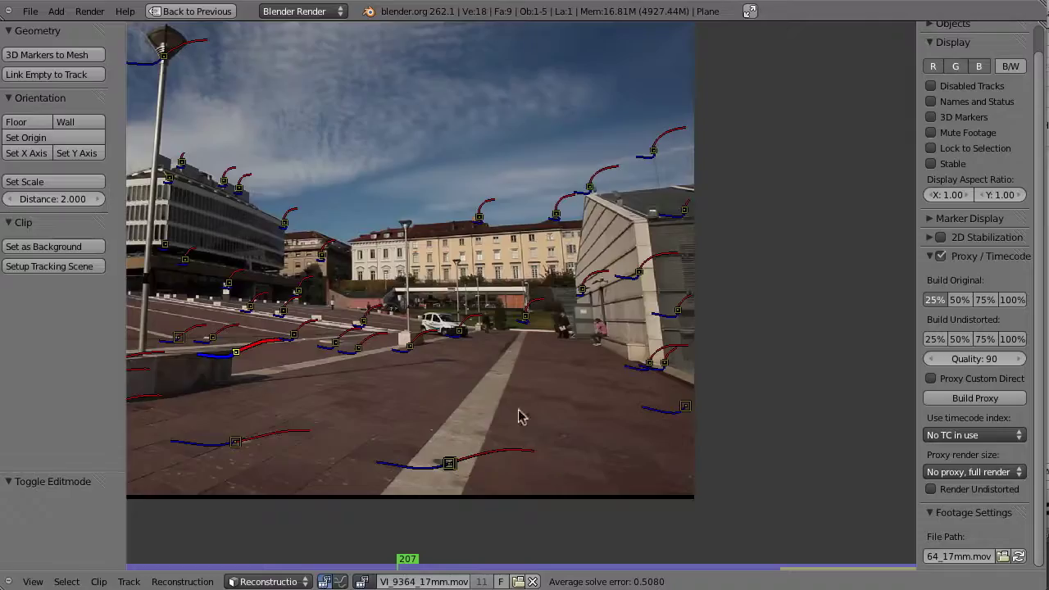
middle_click_drag(438, 305, 693, 357)
key("ctrl+Up")
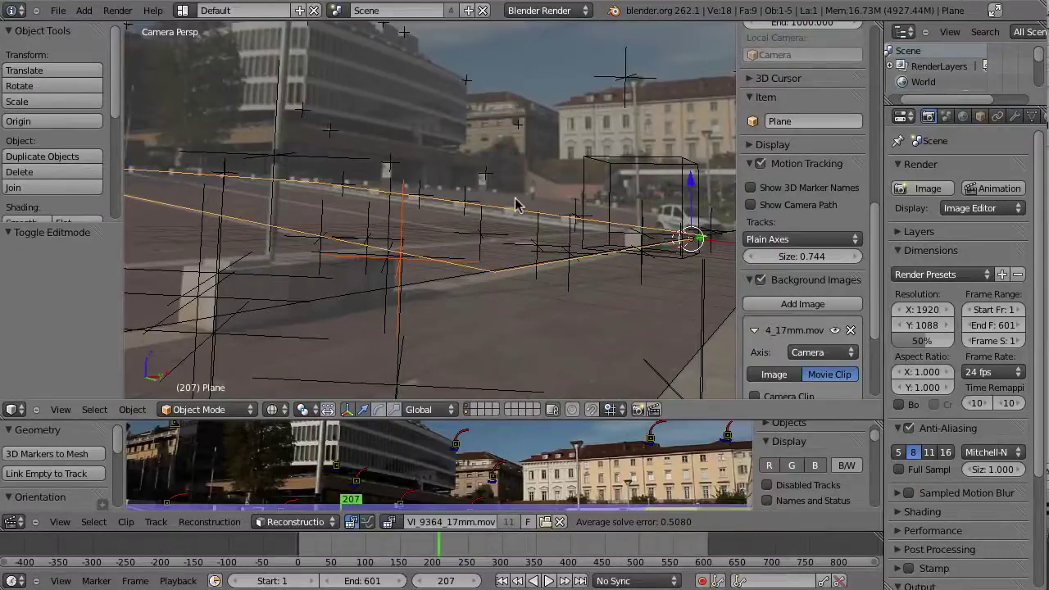
middle_click_drag(325, 262, 486, 256, "shift")
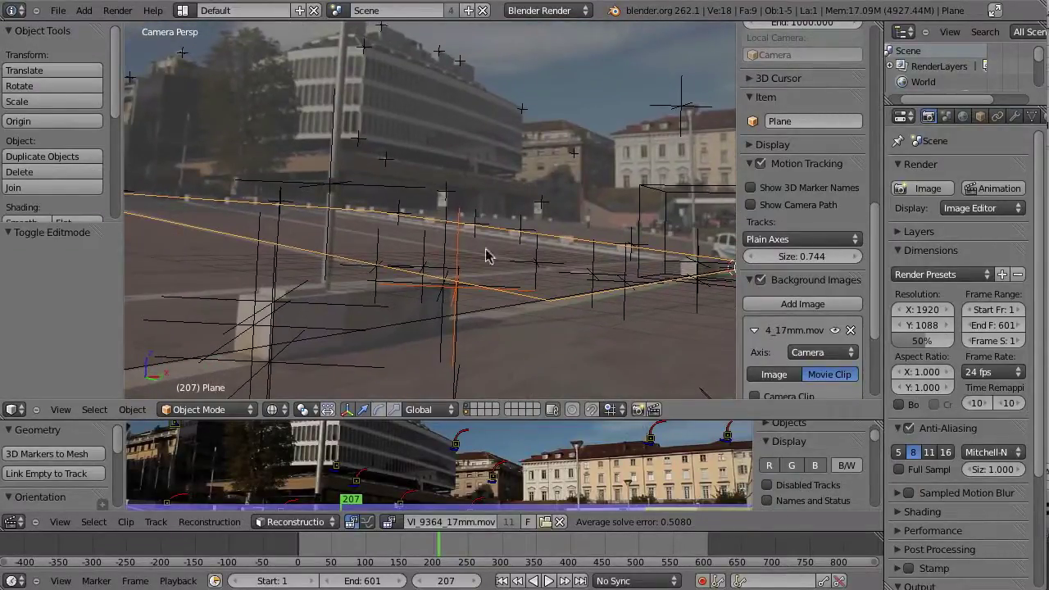
- Select two reconstructed track points on the office building, then the sloped plane, to compare the building with the kerb
right_click(384, 161)
right_click(541, 200, "shift")
middle_click_drag(445, 226, 340, 185, "shift")
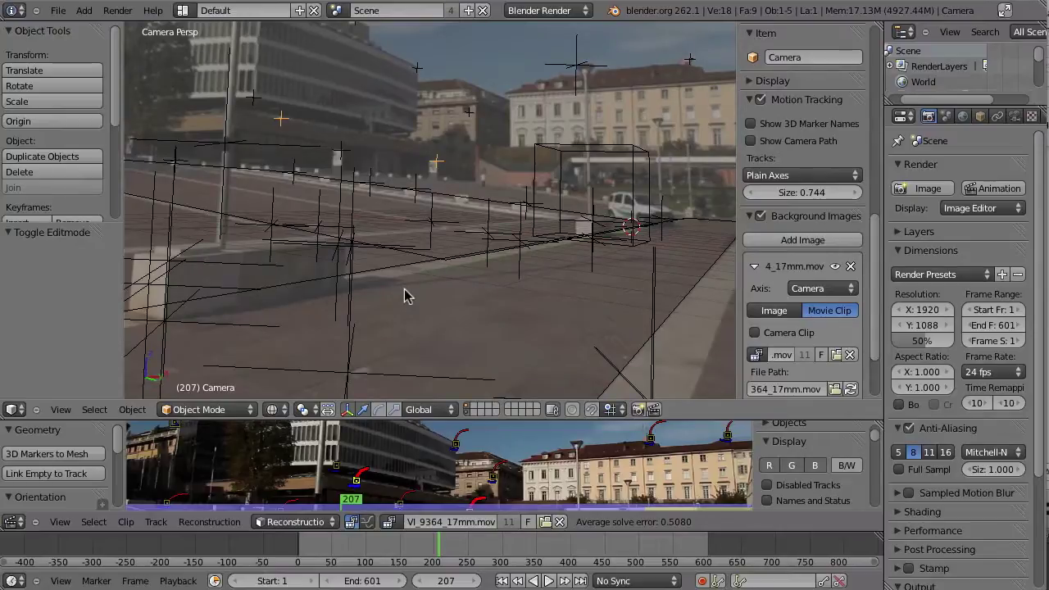
middle_click_drag(466, 263, 471, 214, "ctrl")
right_click(477, 224)
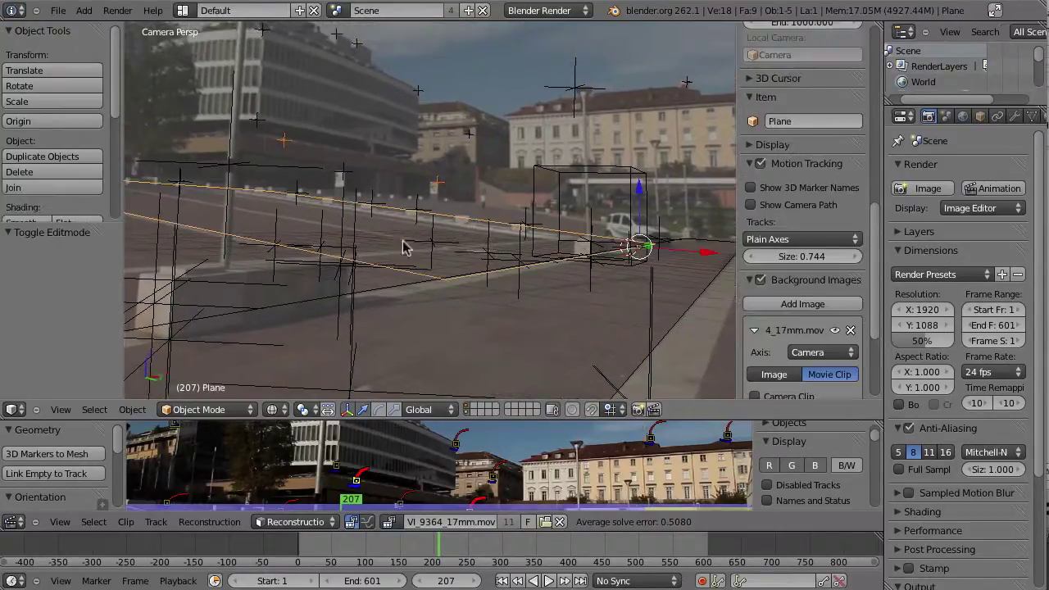
middle_click_drag(433, 256, 282, 293, "shift")
middle_click_drag(282, 293, 336, 259, "ctrl")
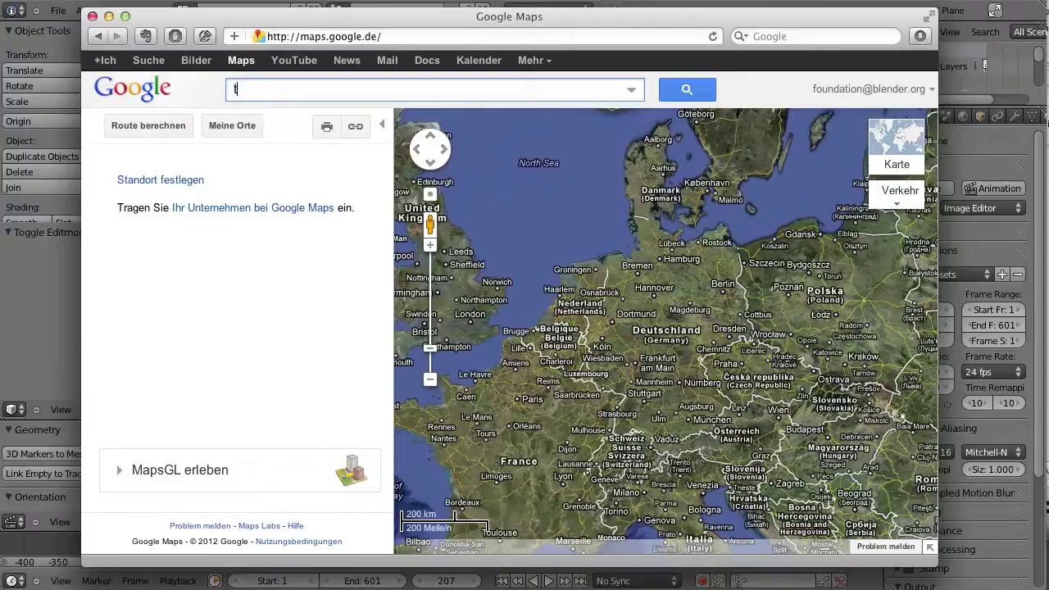
- Switch to Google Maps in the browser, search for turin, and enlarge the satellite view of the city centre
type("turin")
key("Return")
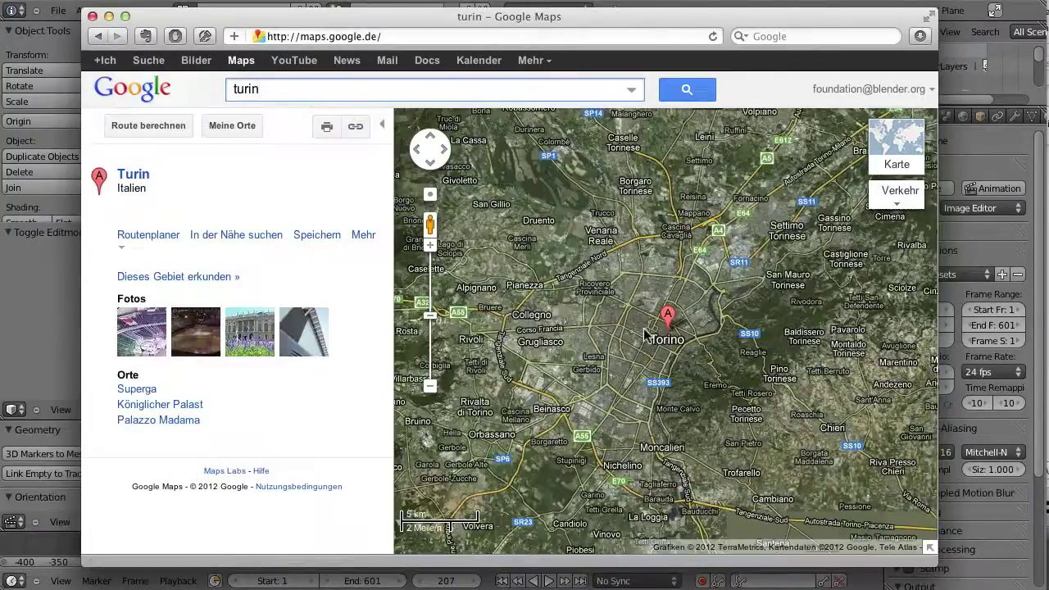
scroll(693, 381, "up", 2)
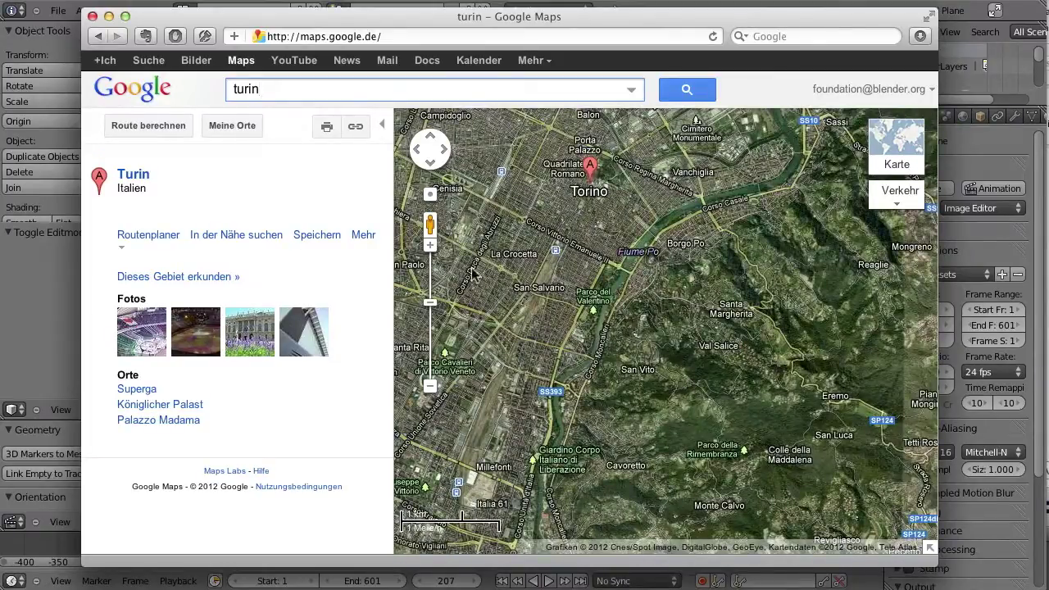
key("Return")
left_click(429, 245)
left_click(429, 245)
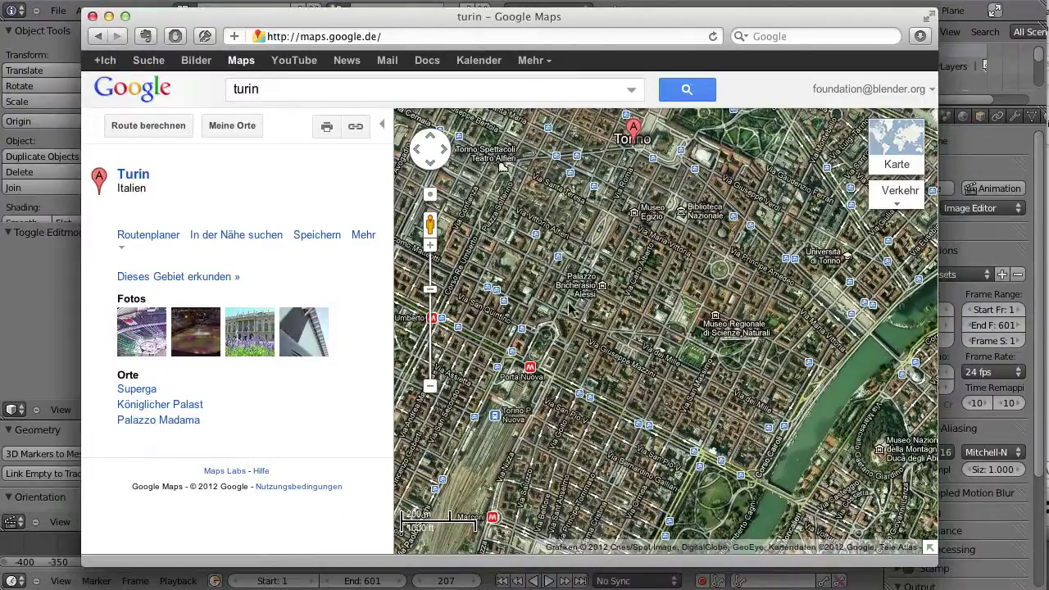
- Locate the filmed square beside Via San Francesco da Paola on the satellite map and enlarge it up to the office building
left_click_drag(716, 187, 780, 222)
left_click_drag(568, 200, 481, 167)
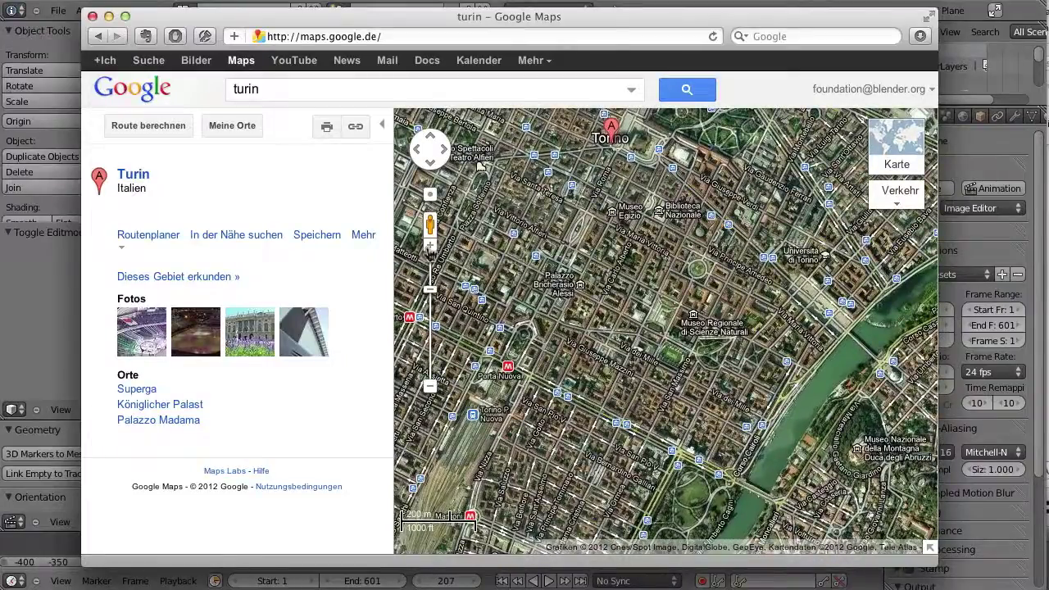
left_click(429, 245)
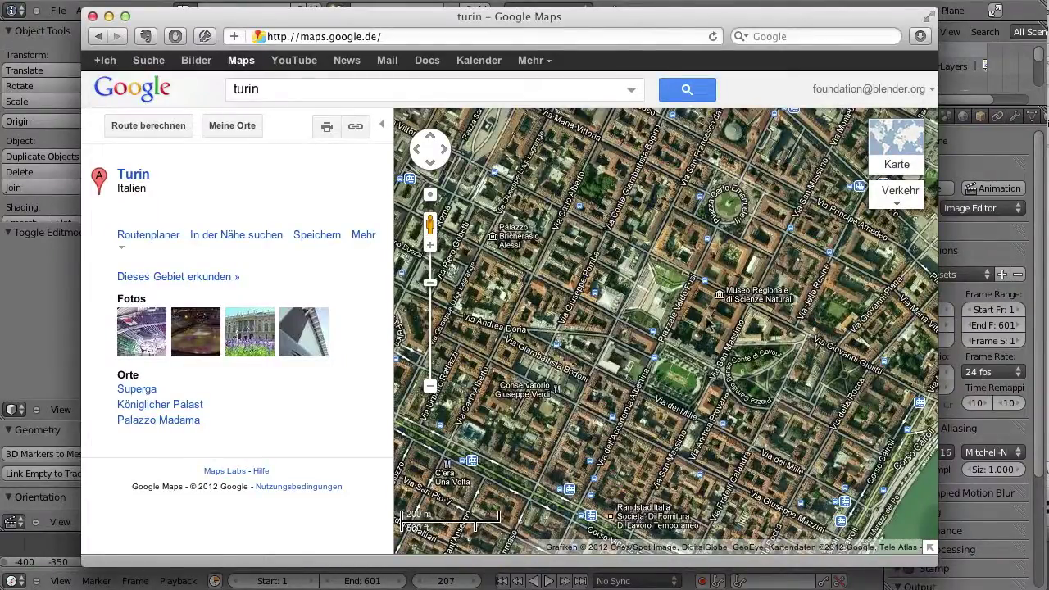
left_click_drag(684, 299, 676, 315)
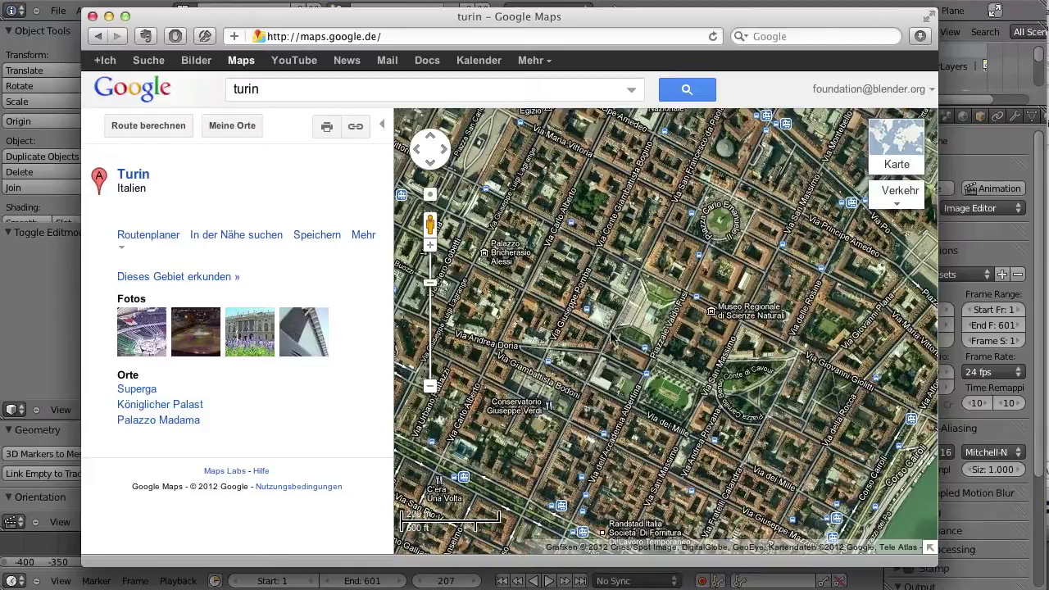
left_click(429, 244)
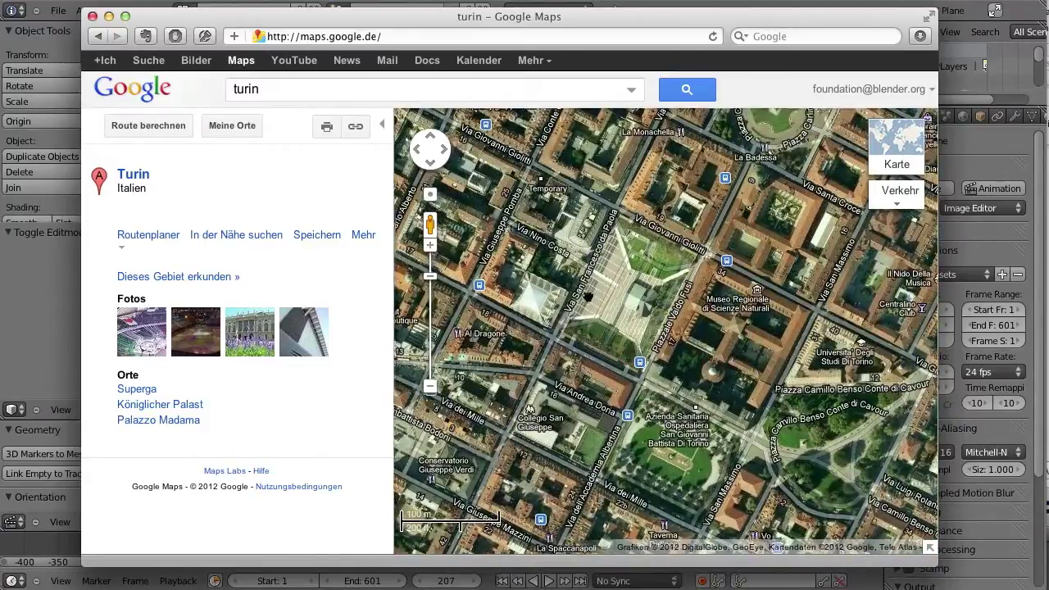
left_click_drag(590, 297, 616, 306)
left_click(430, 246)
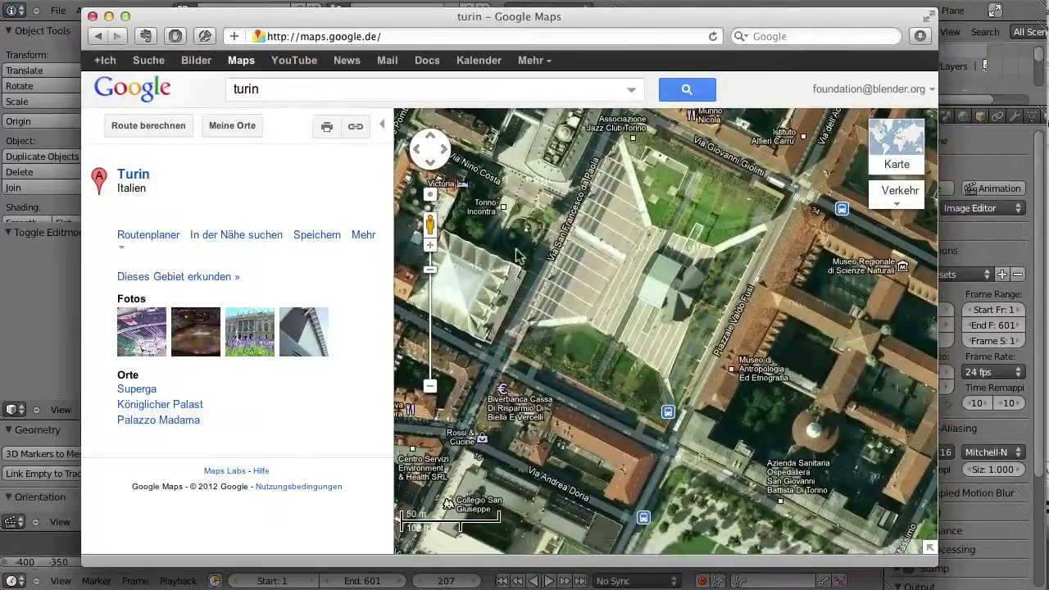
left_click_drag(583, 226, 612, 296)
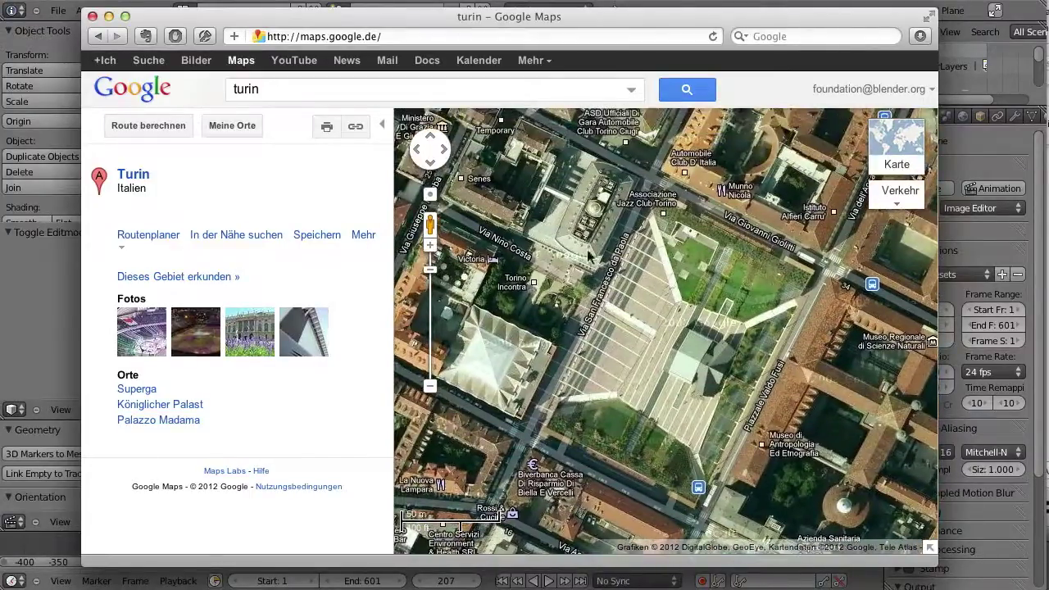
left_click(429, 246)
left_click_drag(660, 228, 709, 353)
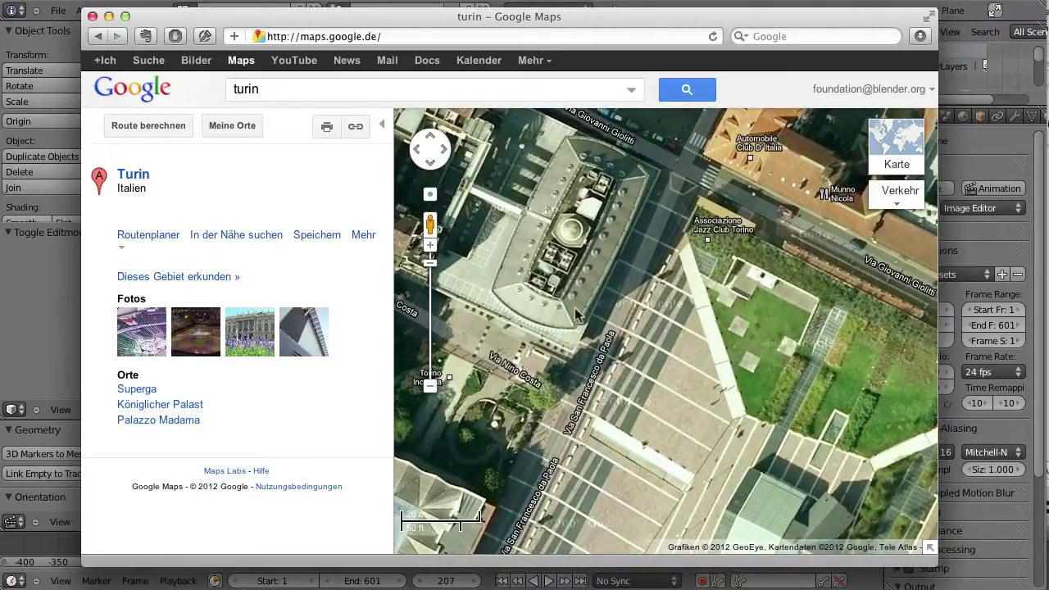
- Compare the Blender footage with the satellite map, examining the office building, paving stripes, low wall and kerb along Via San Francesco da Paola
left_click(68, 295)
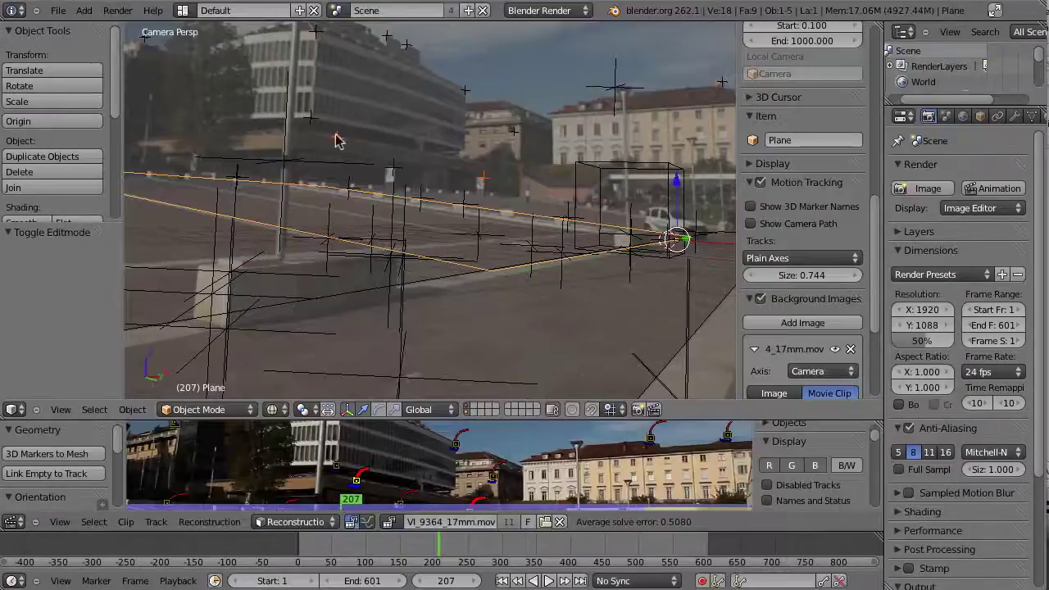
middle_click_drag(336, 108, 369, 161, "shift")
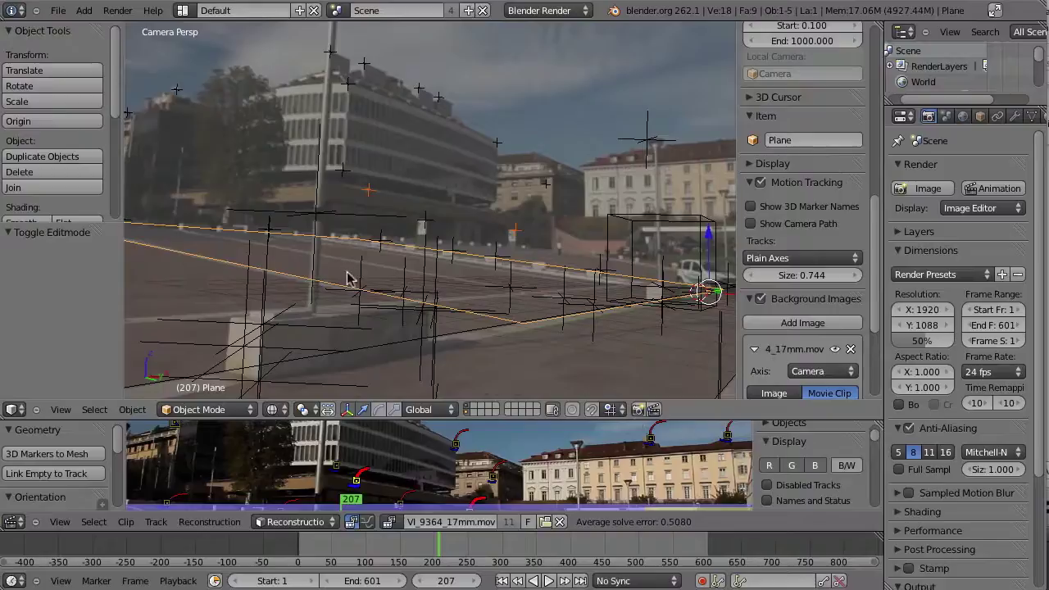
key("super+Tab")
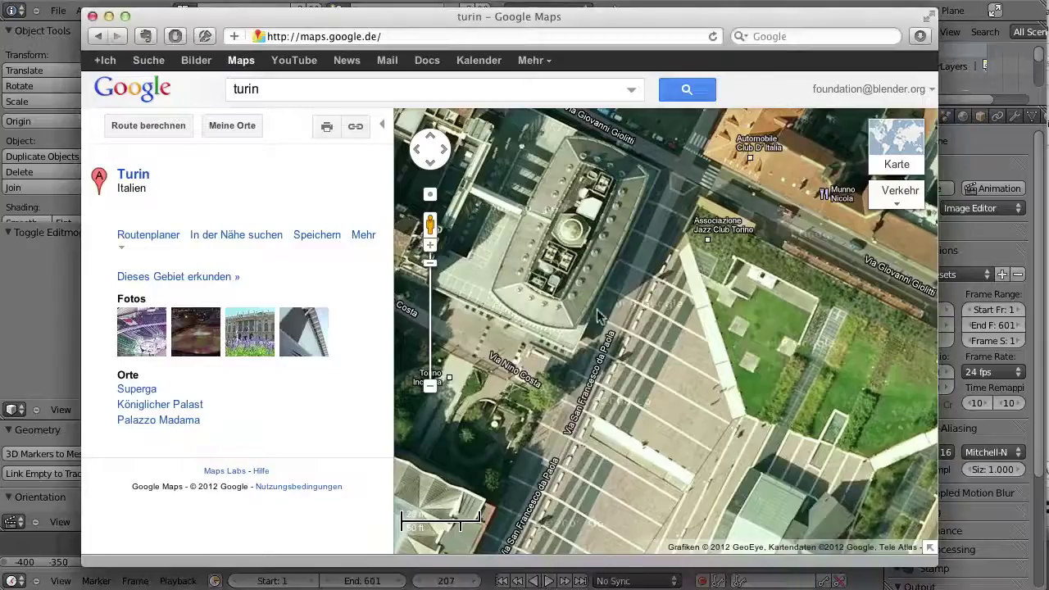
left_click_drag(664, 397, 624, 291)
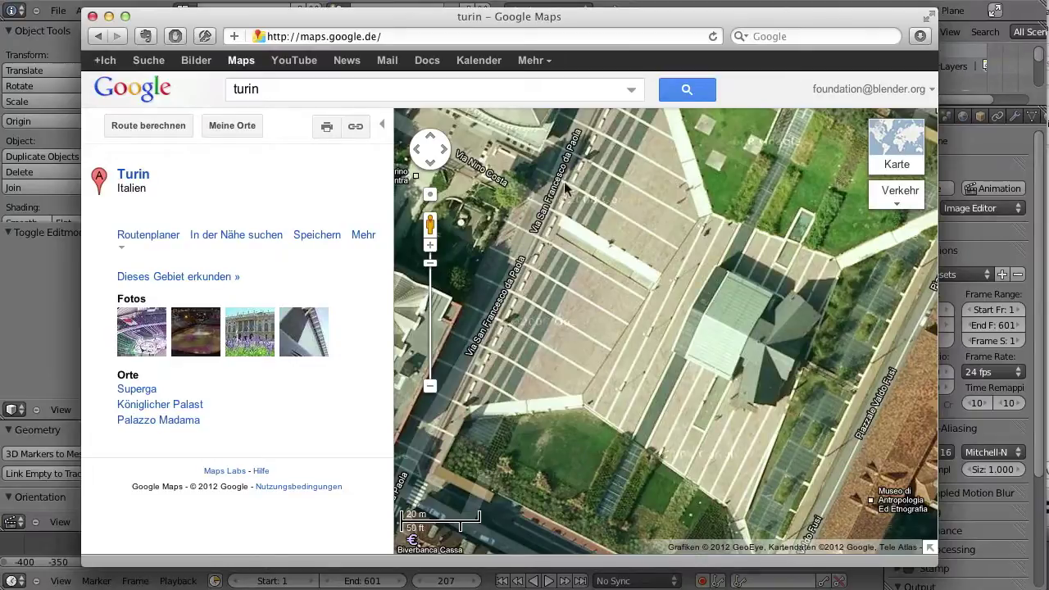
left_click_drag(614, 233, 627, 276)
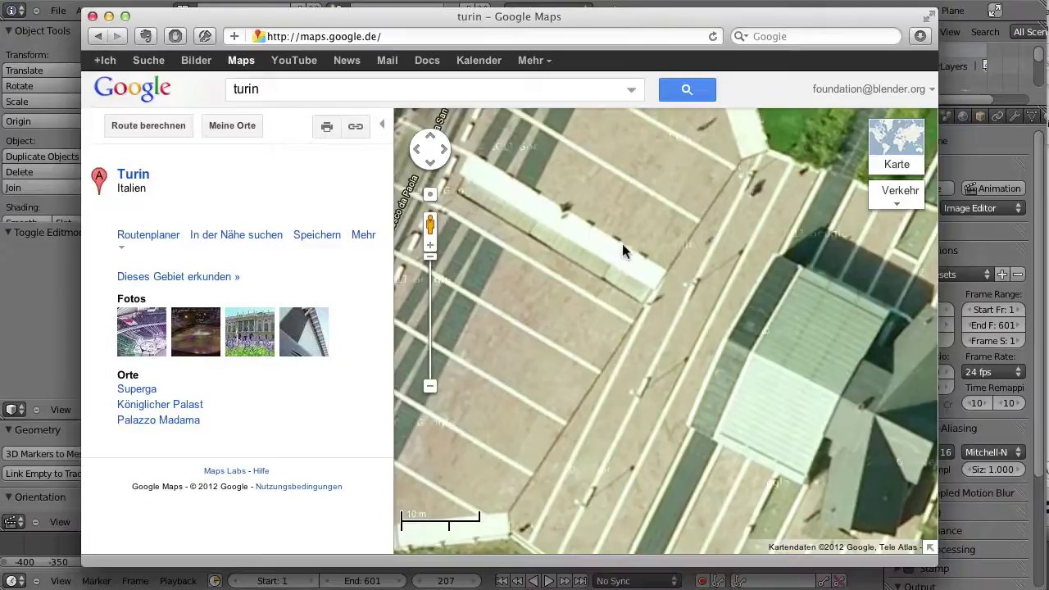
left_click_drag(603, 296, 640, 324)
left_click_drag(580, 232, 640, 289)
left_click_drag(556, 288, 493, 156)
scroll(733, 337, "down", 1)
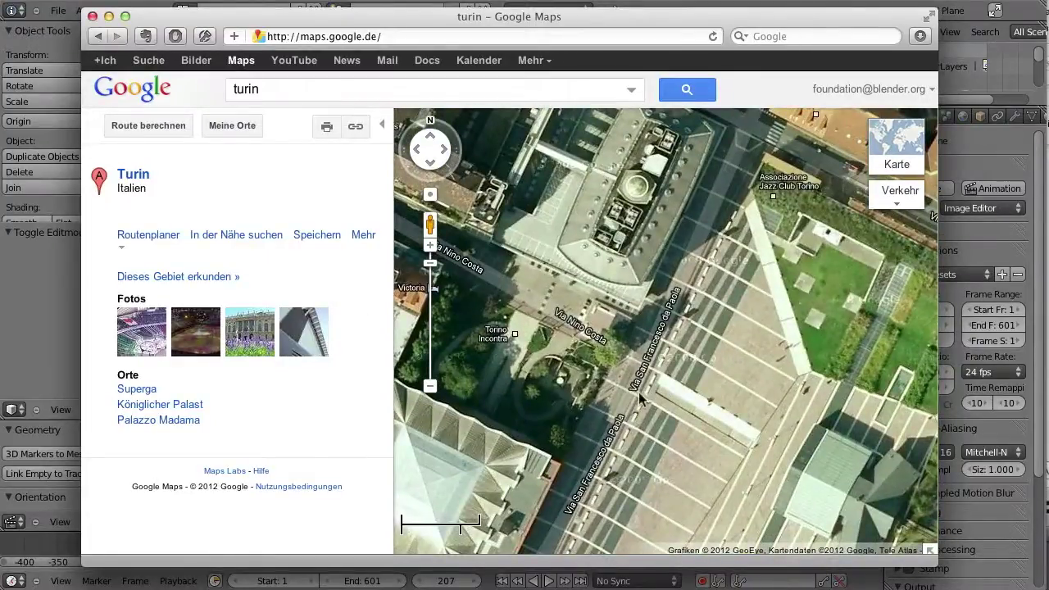
left_click_drag(639, 394, 609, 362)
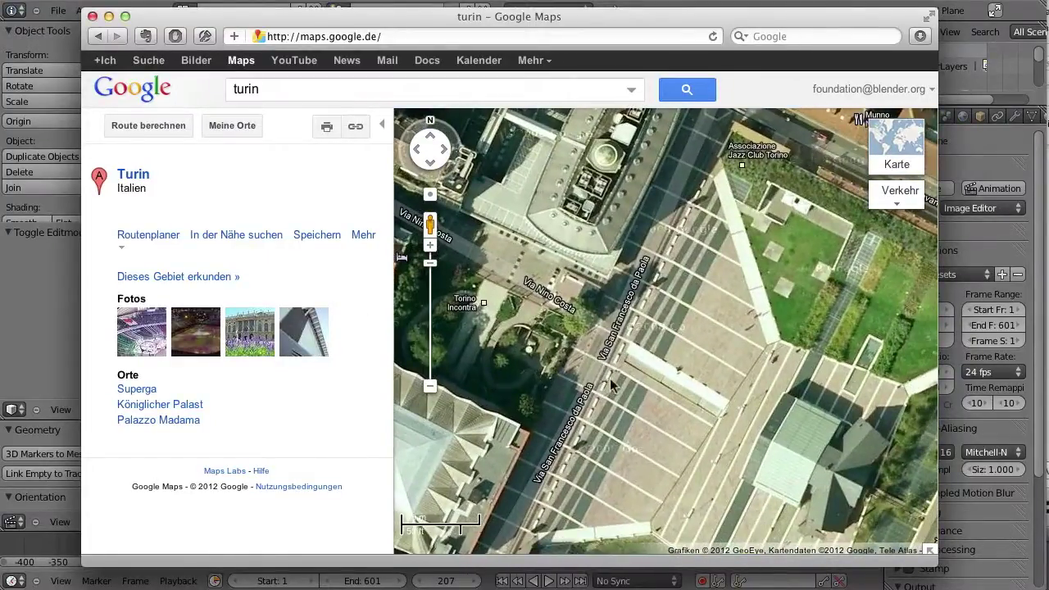
left_click(429, 386)
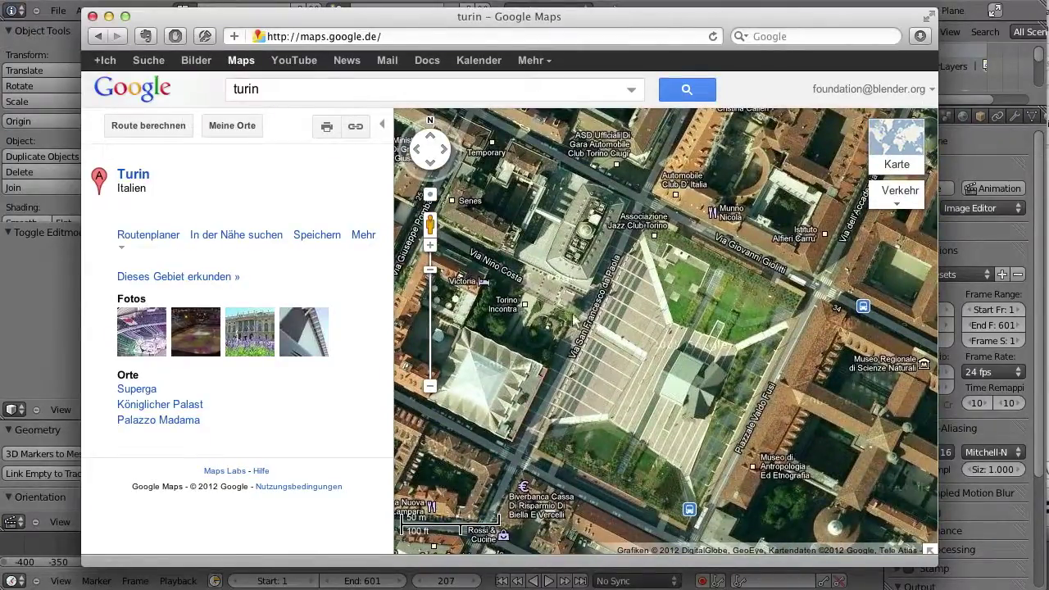
left_click_drag(574, 318, 603, 316)
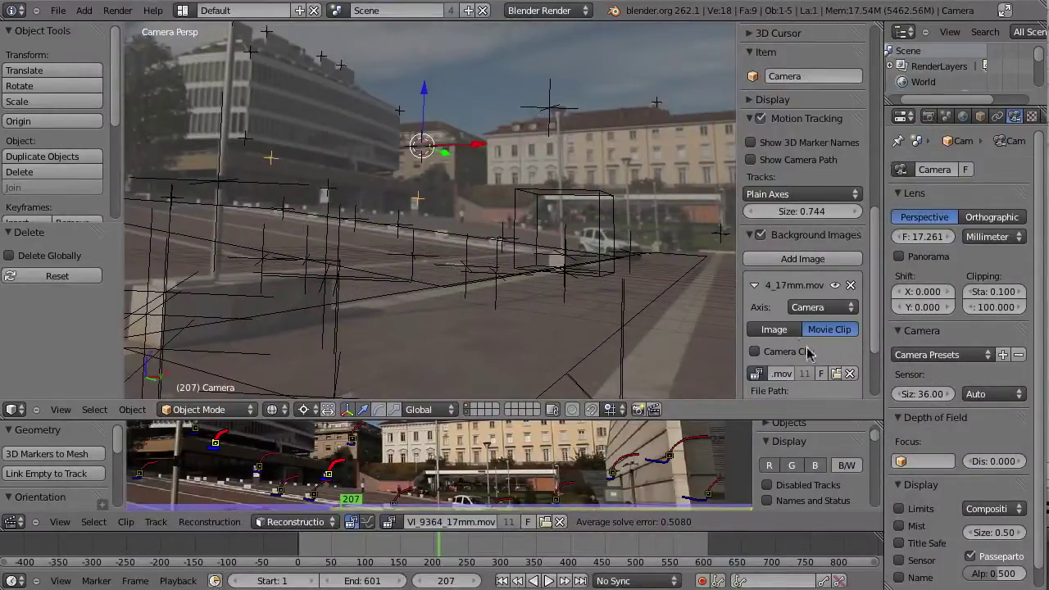
- Add an empty with Image display and load the satellite map screenshot ending in 19.32.19.png
scroll(804, 351, "down", 5)
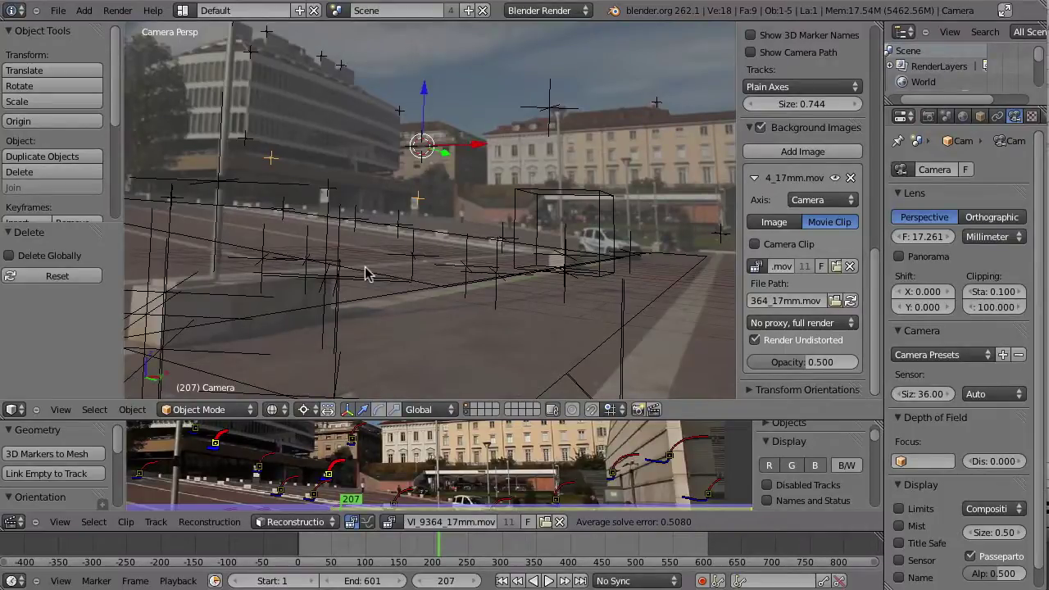
key("shift+a")
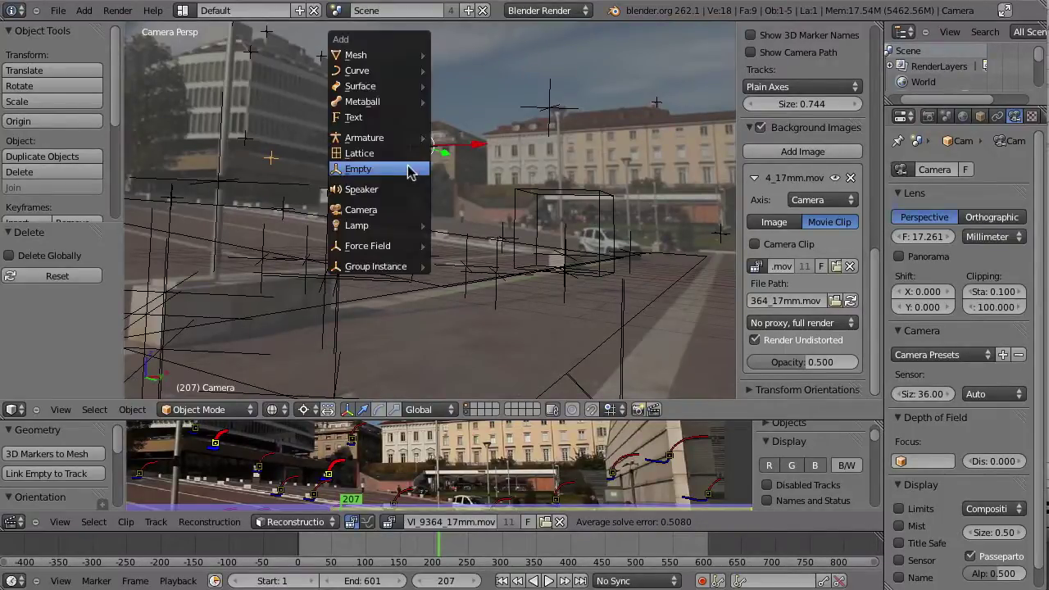
left_click(359, 169)
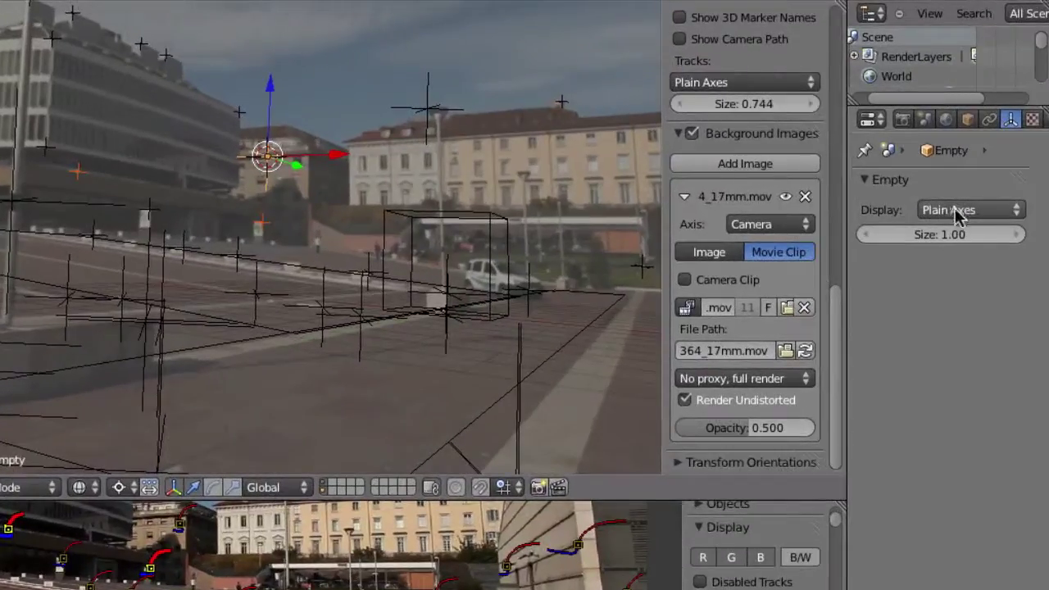
left_click(959, 211)
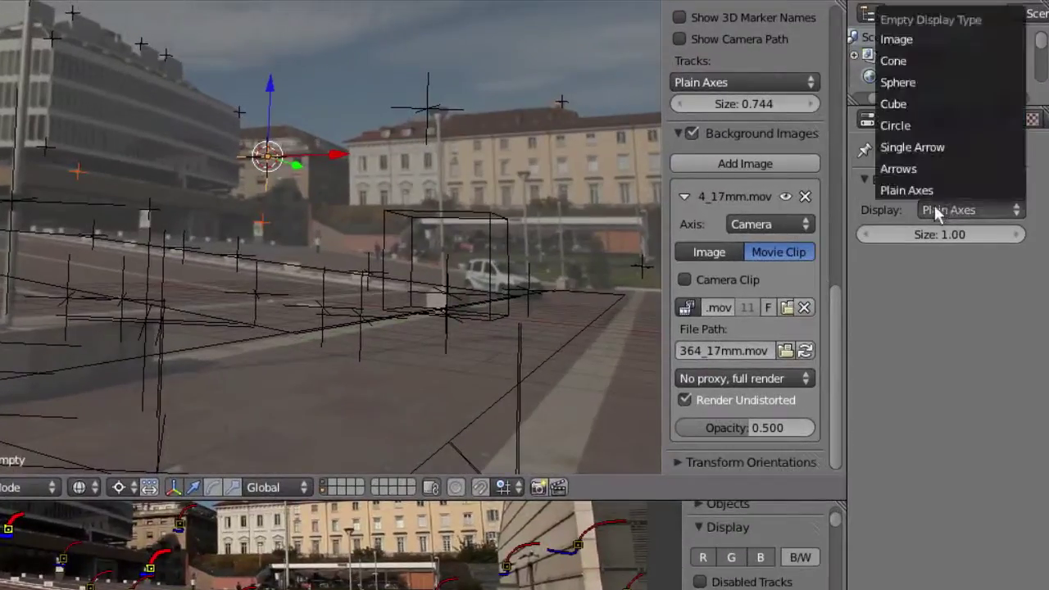
left_click(963, 41)
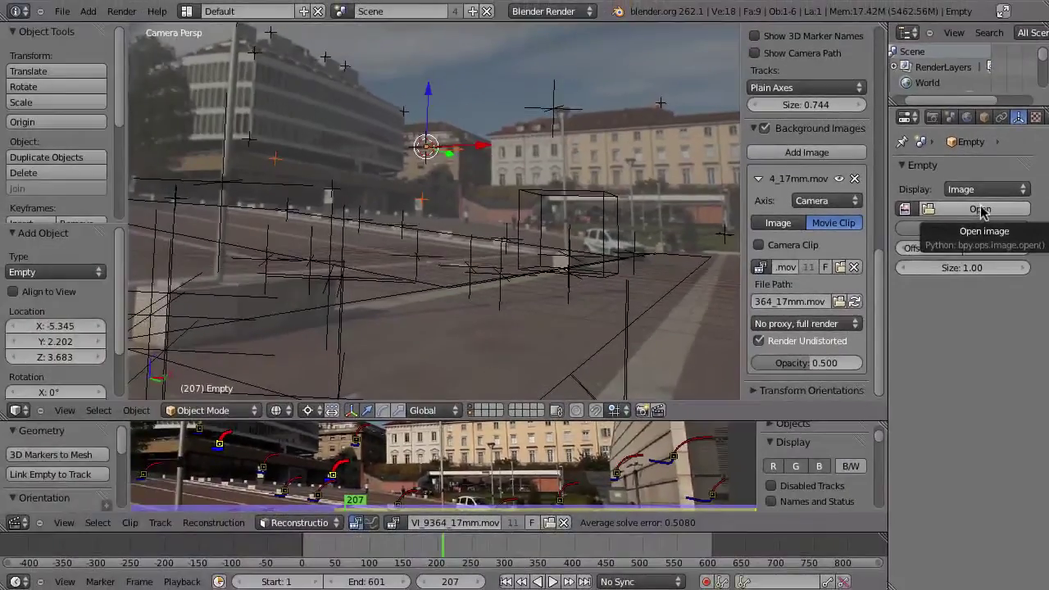
left_click(980, 209)
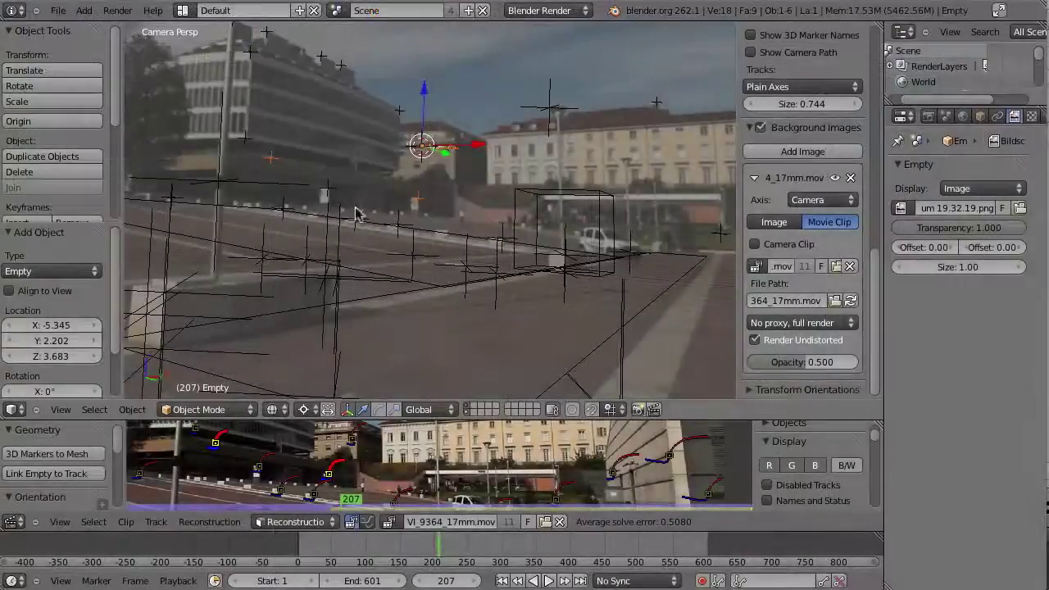
- In top view, scale up the map image empty and move it -6.964 along X and -13.331 along Y
middle_click_drag(393, 161, 453, 221)
key("KP_7")
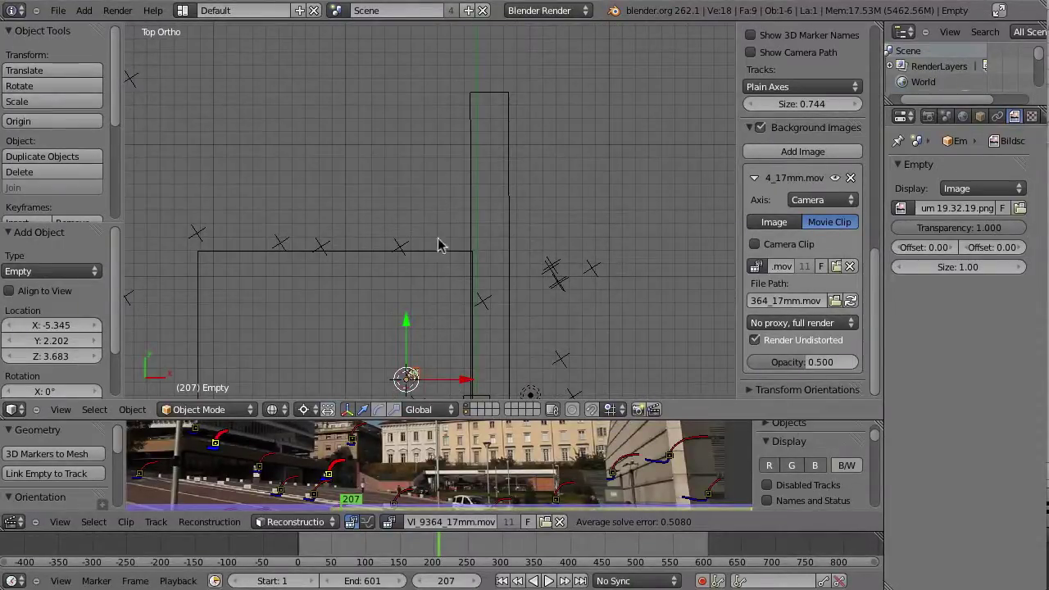
key("s")
left_click(535, 213)
middle_click_drag(507, 275, 492, 225, "ctrl")
middle_click_drag(436, 264, 430, 115, "shift")
key("g")
left_click(386, 232)
- Enlarge the map image further and move it -9.551 along X and 14.028 along Y
key("s")
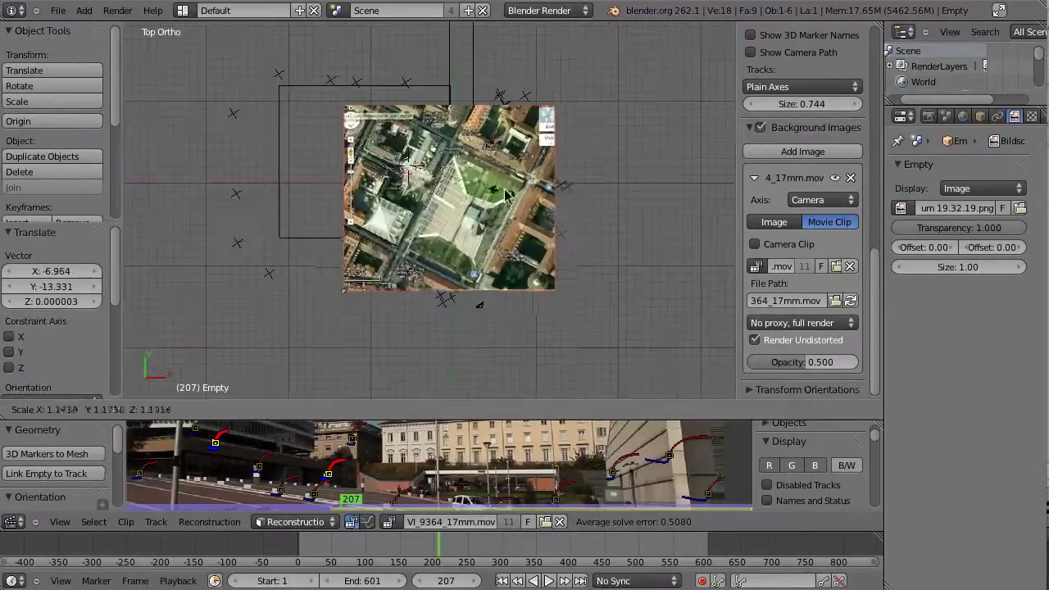
left_click(617, 313)
key("g")
left_click(495, 175)
- In front view, move the map image empty -3.658 along Z onto the ground level of the tracked points
key("KP_1")
middle_click_drag(430, 139, 472, 297, "shift")
middle_click_drag(472, 297, 451, 160, "ctrl")
middle_click_drag(475, 205, 469, 263, "ctrl")
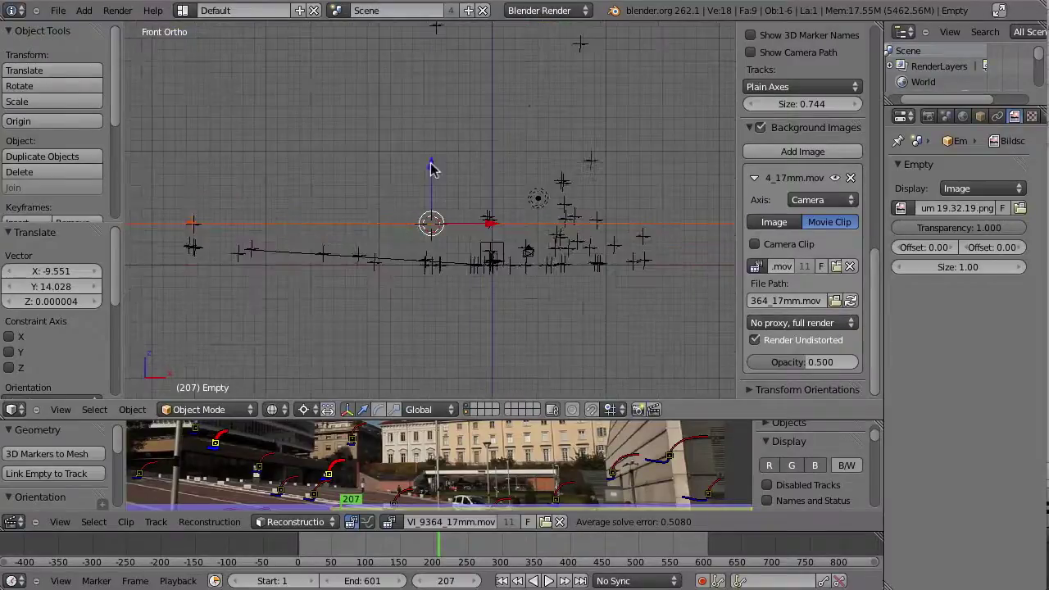
key("g")
key("z")
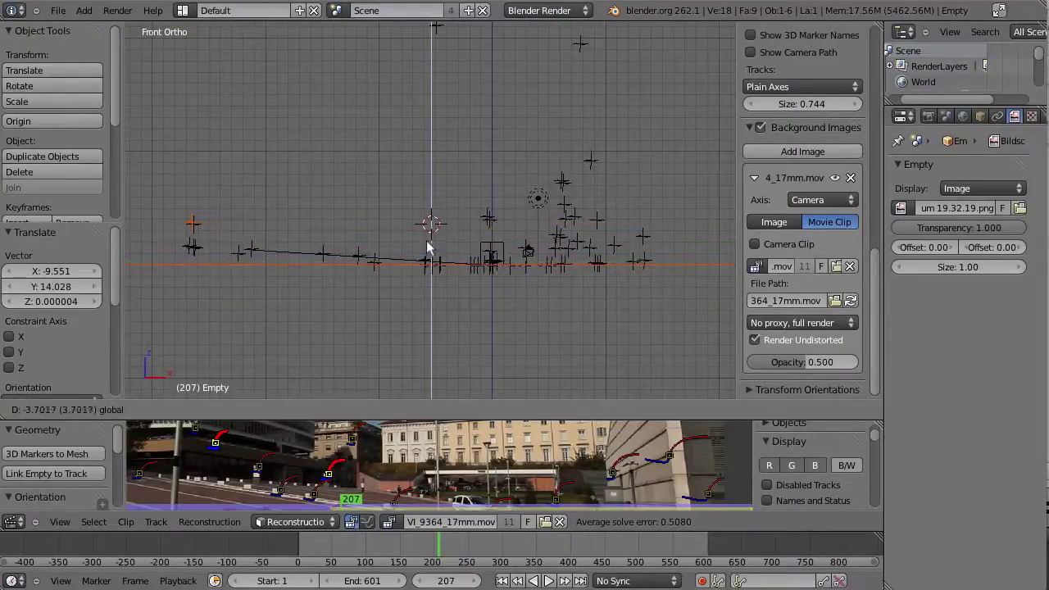
left_click(427, 247)
scroll(451, 253, "up", 6)
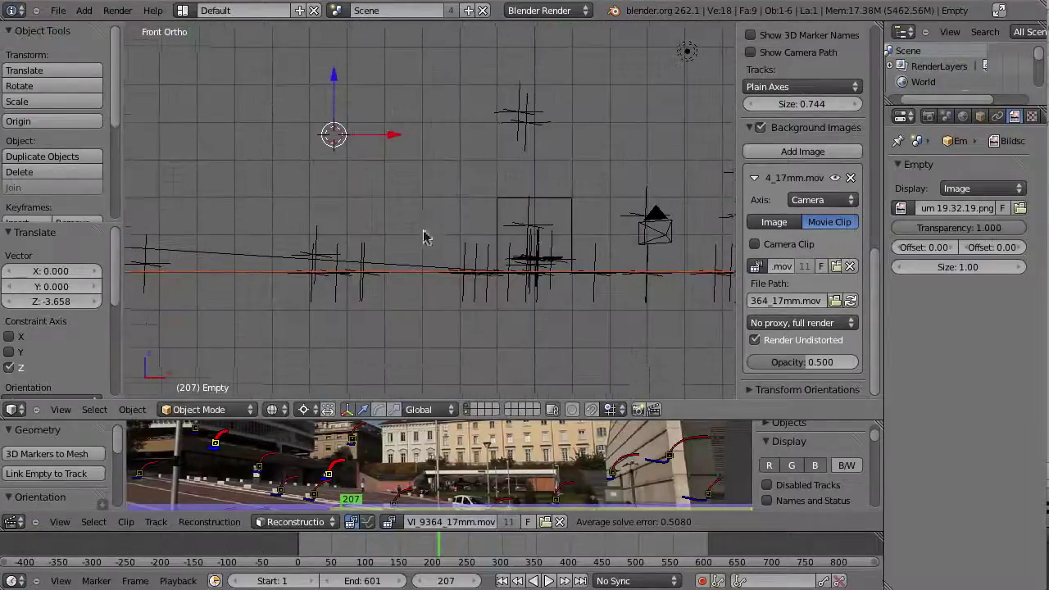
scroll(424, 267, "down", 5)
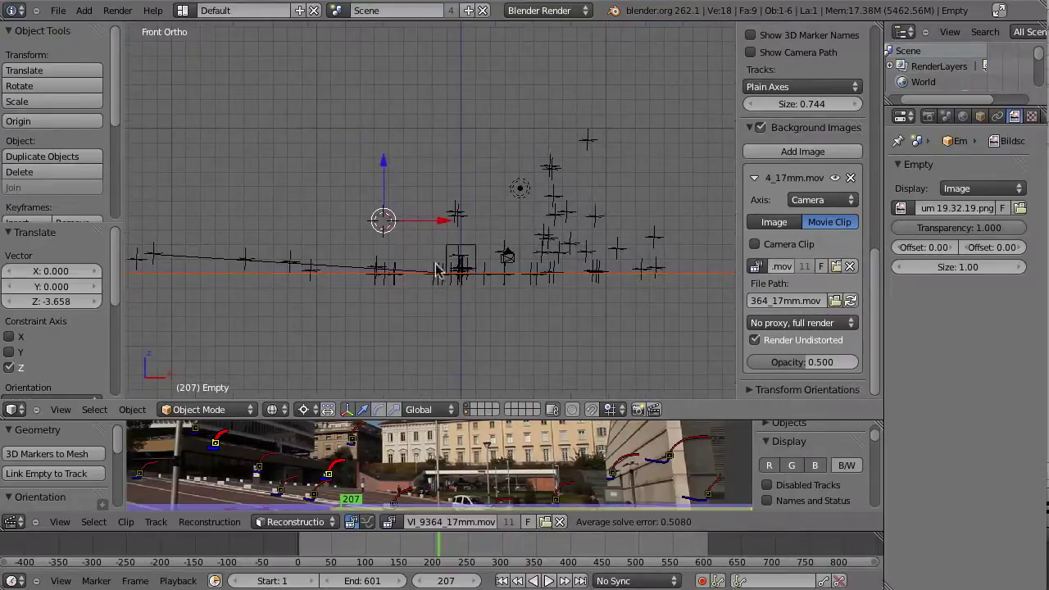
- In top view, set the map image's transparency to 0.416 so the track markers can be seen through it
key("KP_7")
scroll(443, 234, "down", 4)
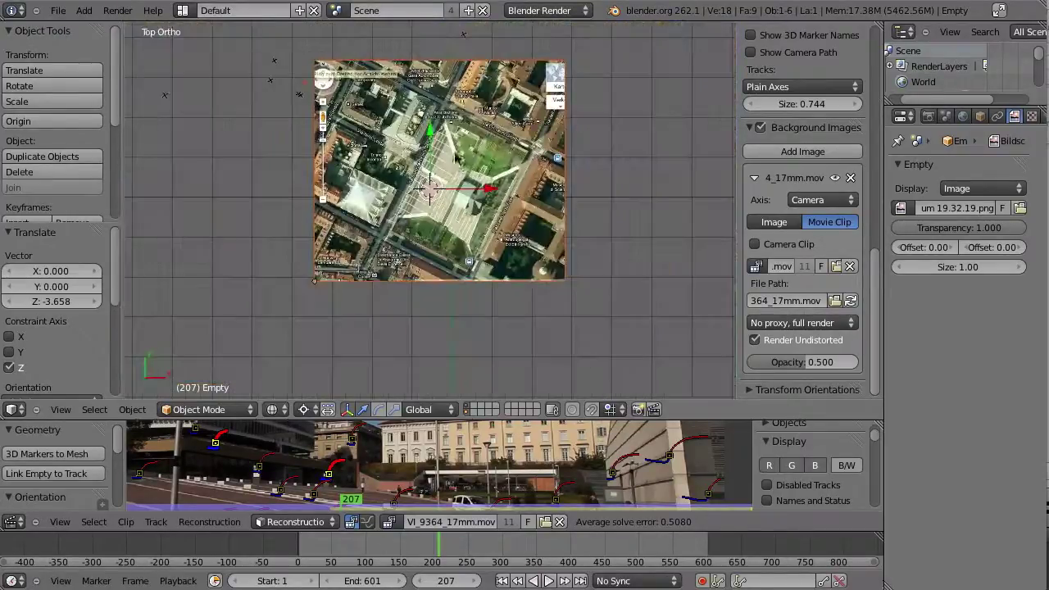
scroll(443, 234, "up", 2)
scroll(492, 217, "up", 3)
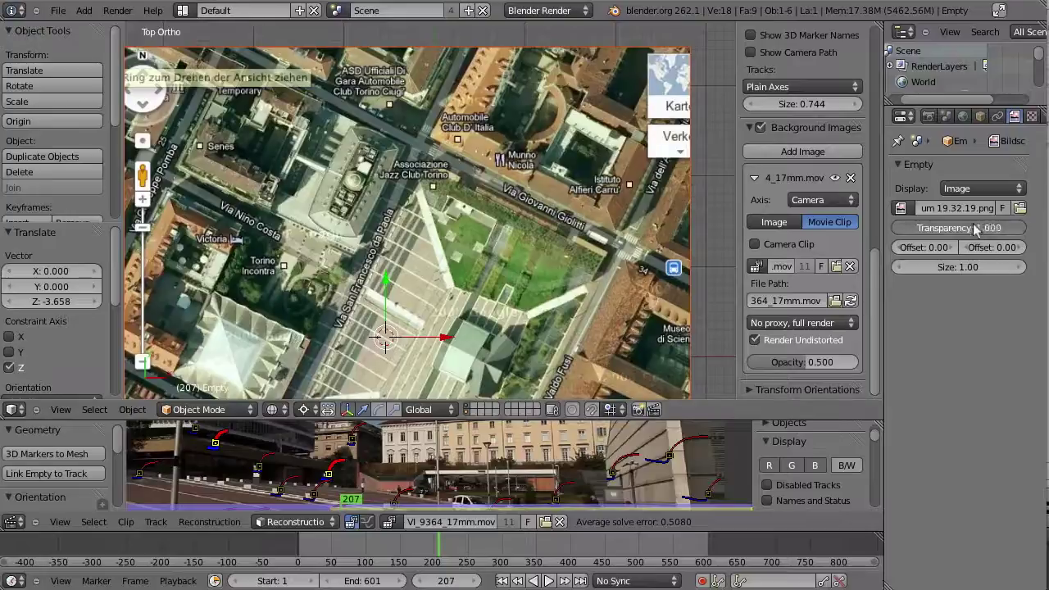
left_click_drag(971, 226, 902, 236)
scroll(442, 173, "down", 1)
middle_click_drag(436, 328, 393, 164, "shift")
scroll(435, 176, "up", 3)
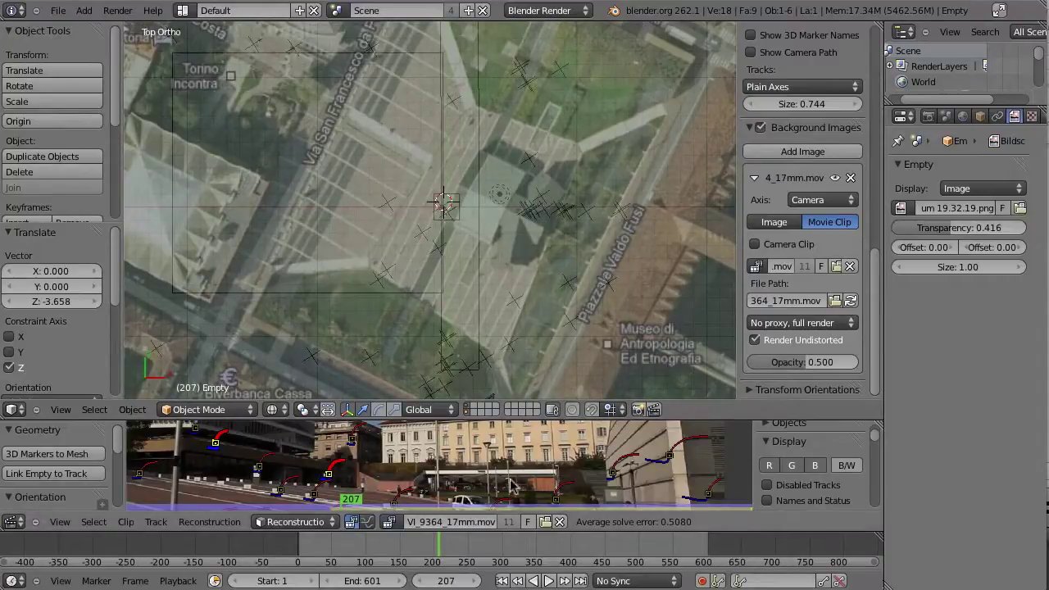
- Select the tracking marker at the foot of the lamp post beside the white car in the maximized footage
key("ctrl+Up")
left_click(523, 362)
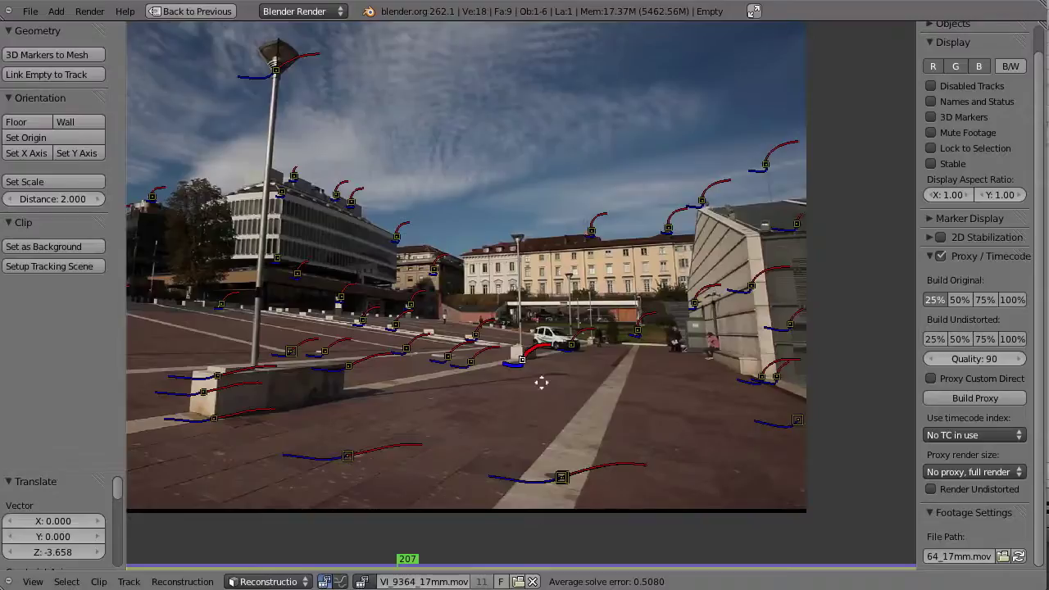
scroll(529, 348, "up", 3)
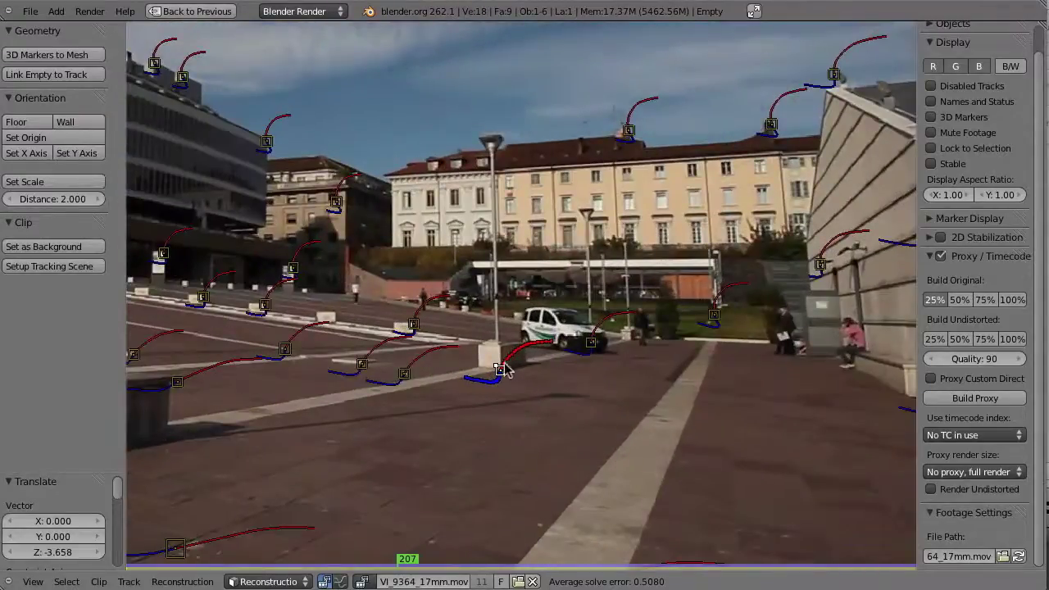
key("ctrl+Up")
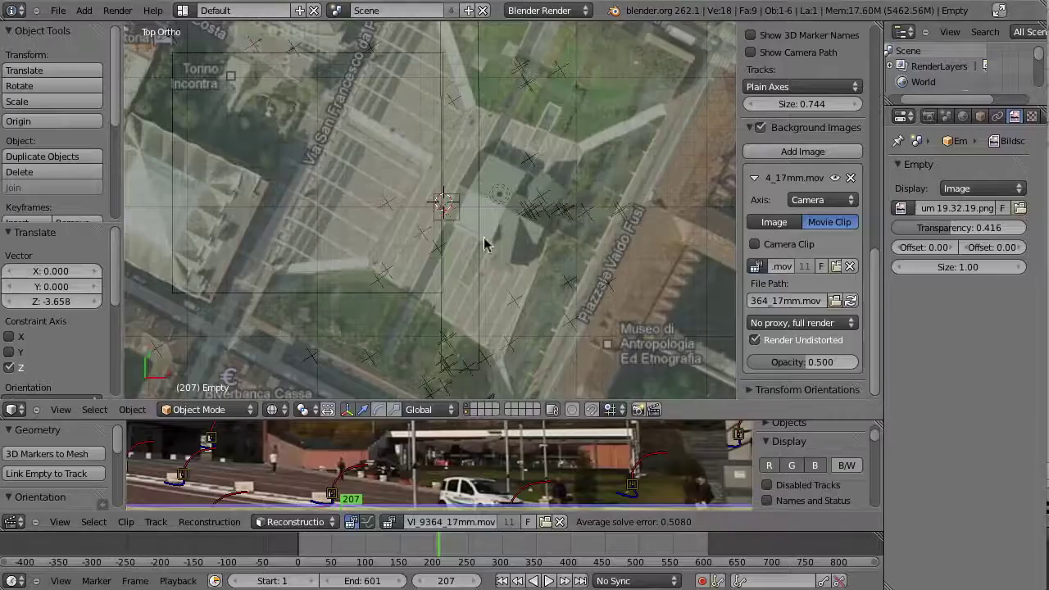
- In the maximized top view, move the map image 1.556 along X and 0.296 along Y towards the lamp post's track marker
key("ctrl+Up")
middle_click_drag(581, 321, 576, 426, "ctrl")
middle_click_drag(535, 355, 609, 342, "shift")
middle_click_drag(507, 249, 491, 220, "ctrl")
scroll(466, 277, "up", 2)
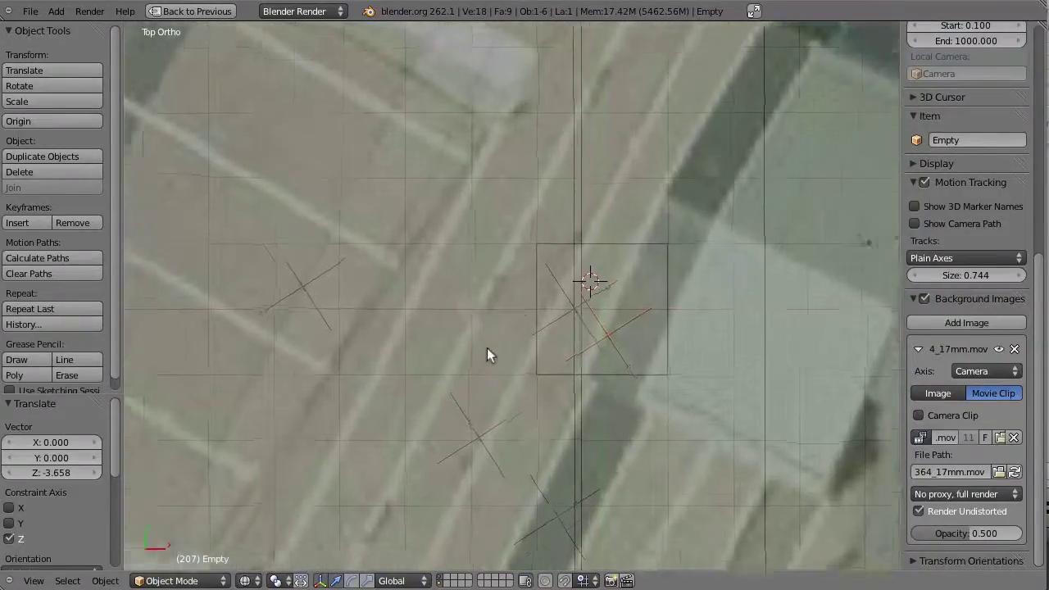
key("g")
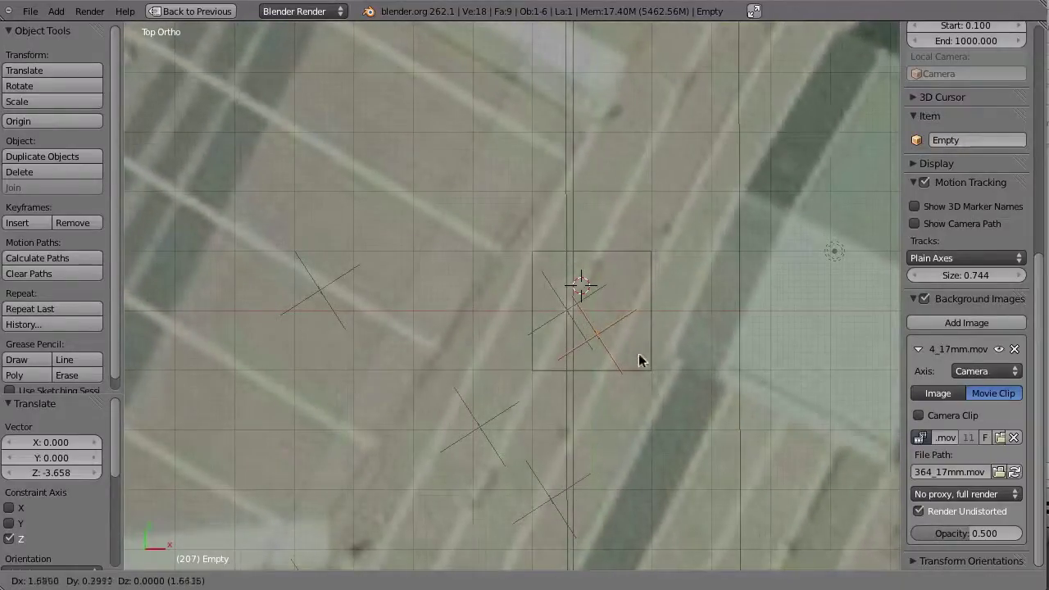
left_click(604, 351)
- Fine-tune the map image's position by moving it -0.06283 along X and -0.151 along Y
scroll(580, 285, "up", 5)
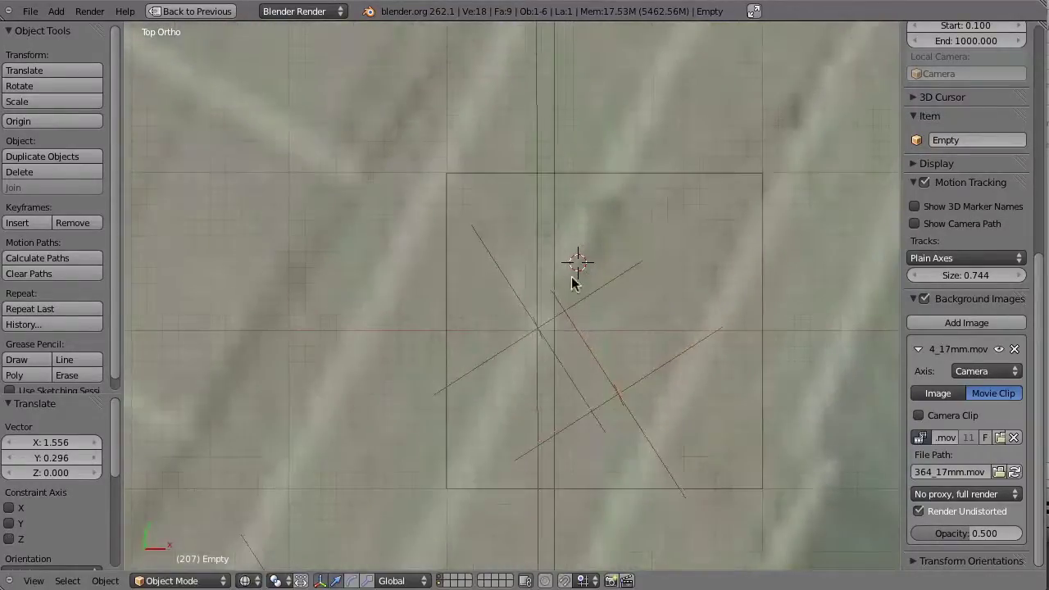
key("g")
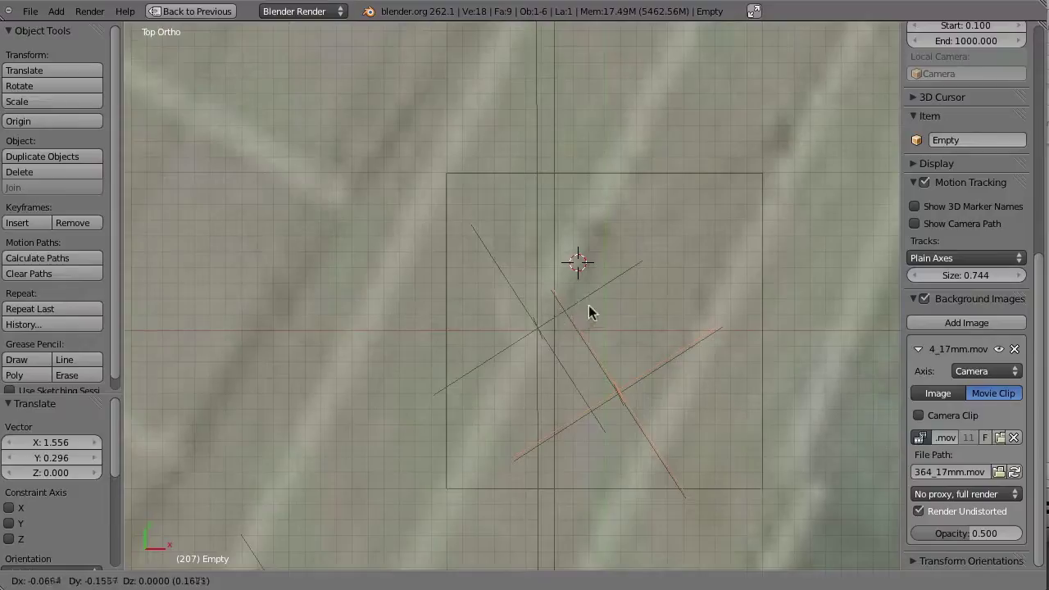
left_click(589, 308)
scroll(545, 352, "down", 5)
scroll(597, 212, "down", 1)
scroll(553, 303, "down", 1)
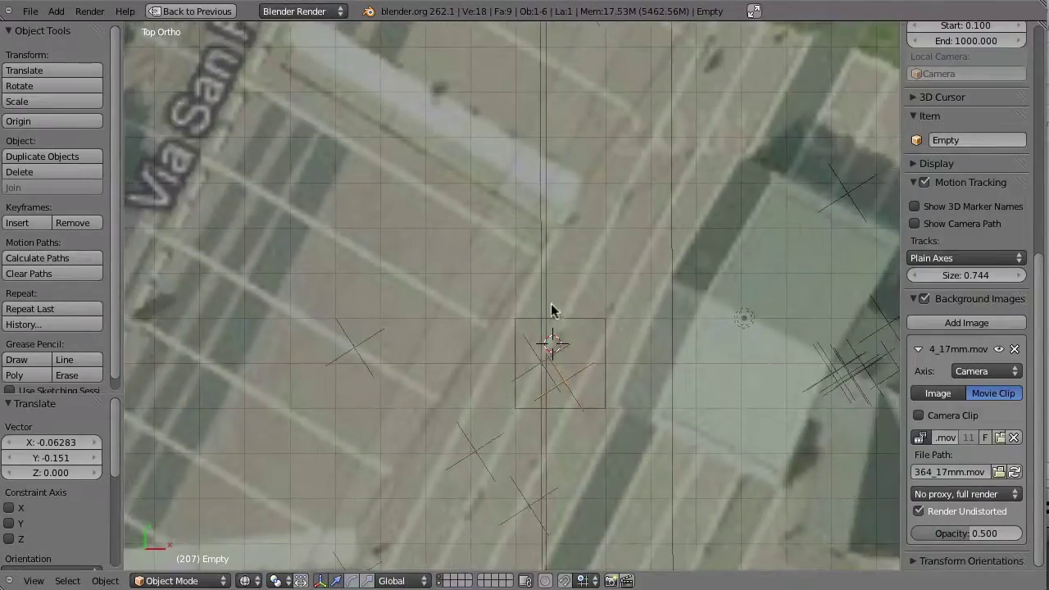
- Reset the 3D cursor to the scene origin and set the pivot point to 3D Cursor in top view
key("shift+c")
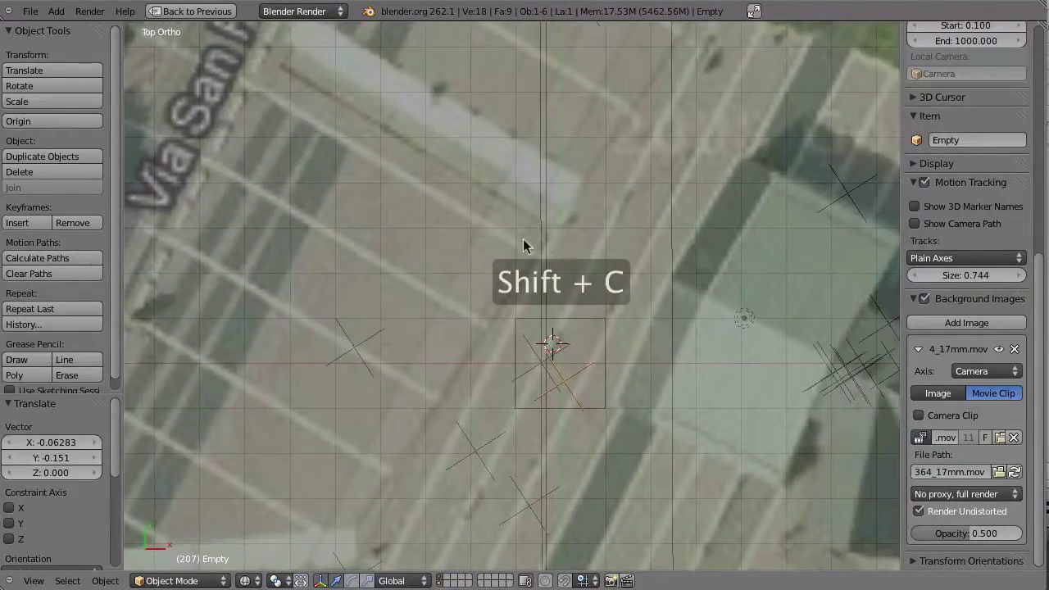
key("shift+c")
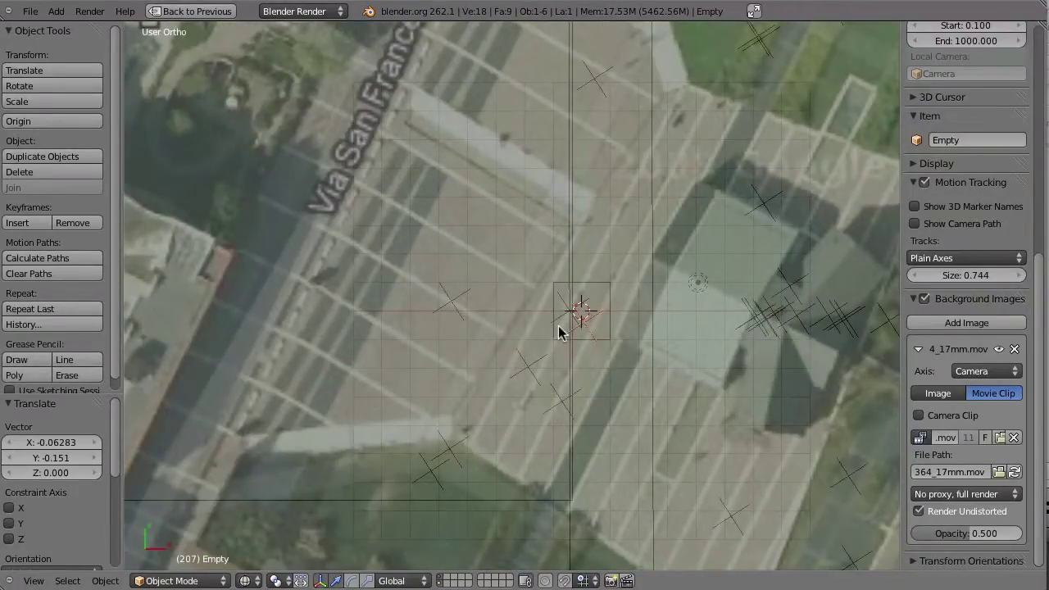
key("KP_7")
left_click(282, 580)
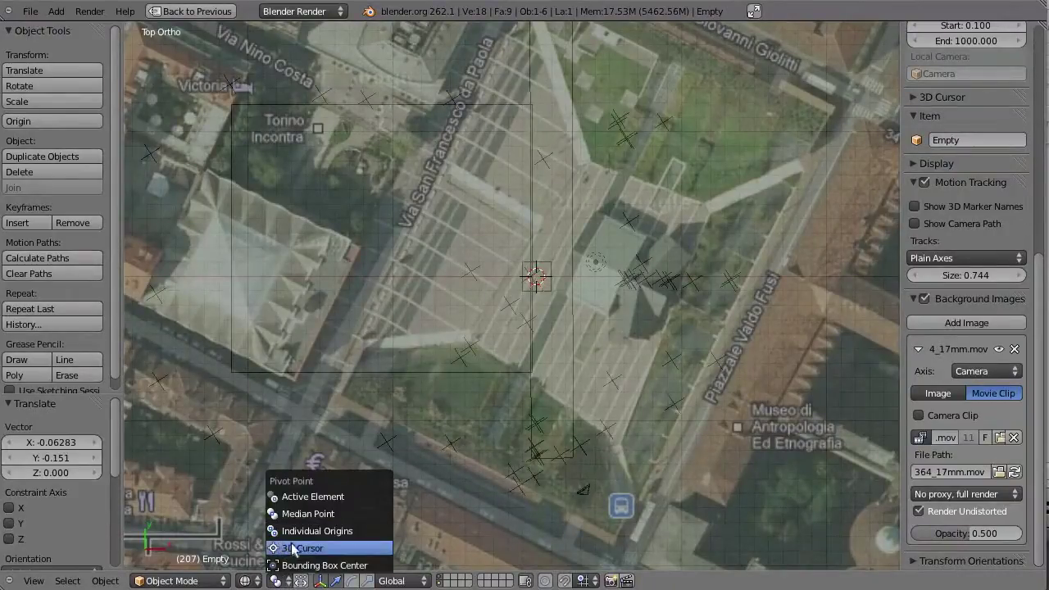
left_click(301, 548)
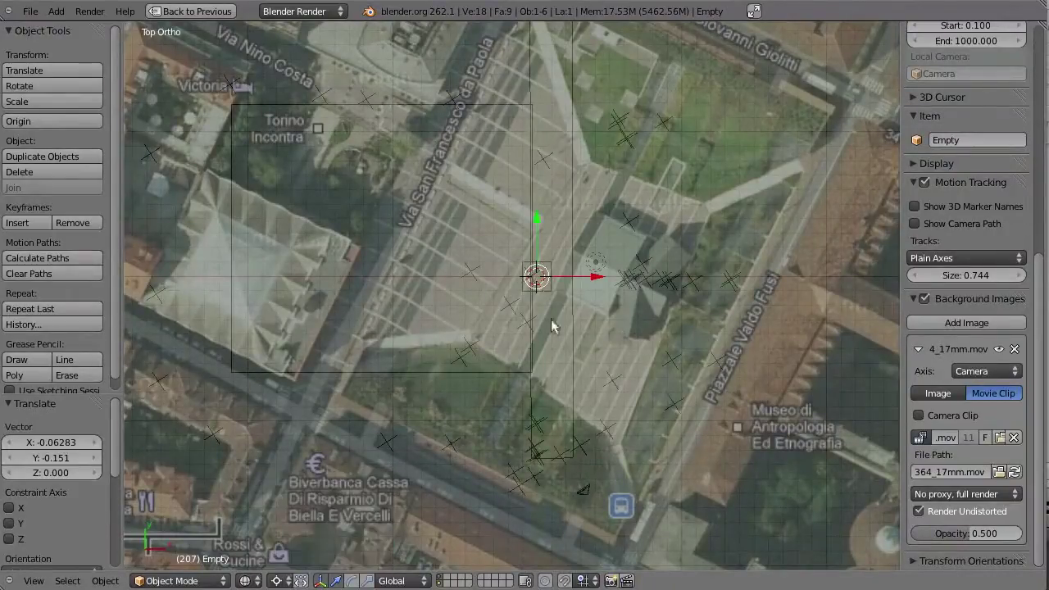
- Rotate the map image -26.195° about the 3D cursor to line up its paving stripes with the scene axes
scroll(547, 283, "down", 2)
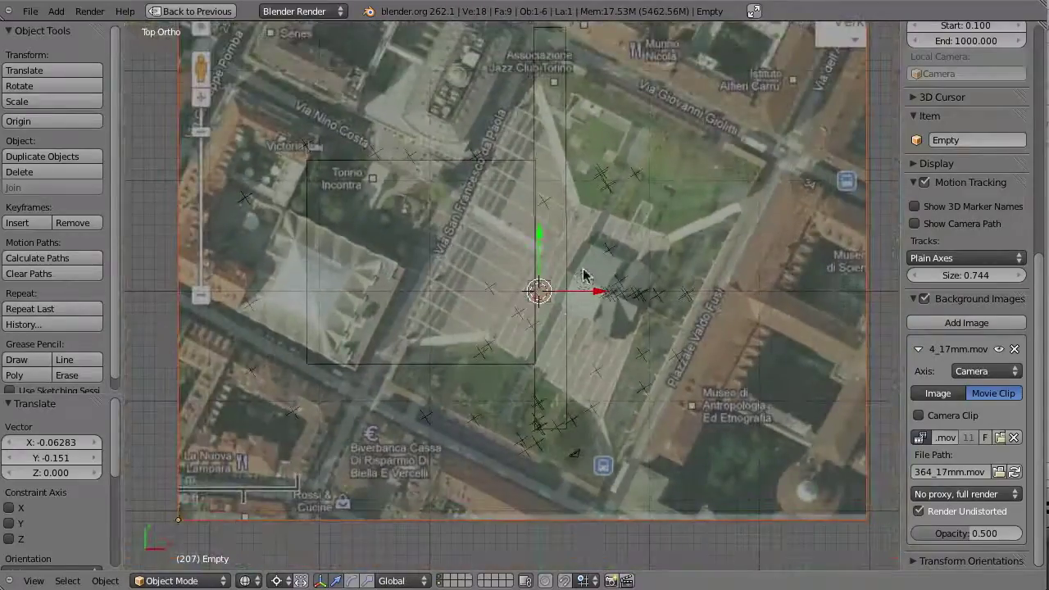
key("r")
right_click(599, 334)
middle_click_drag(201, 491, 241, 448, "shift")
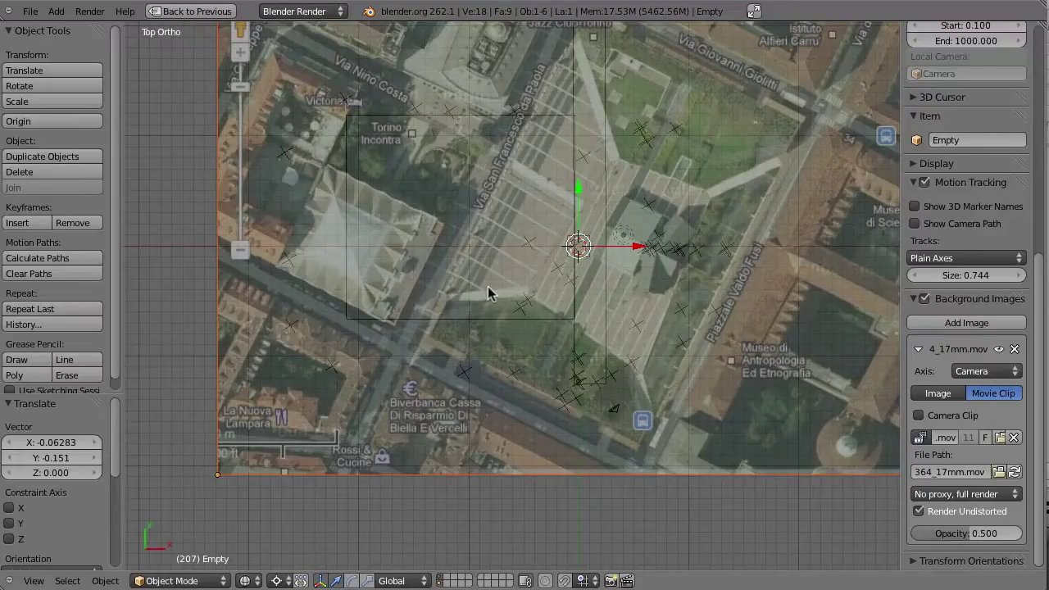
scroll(637, 323, "up", 3)
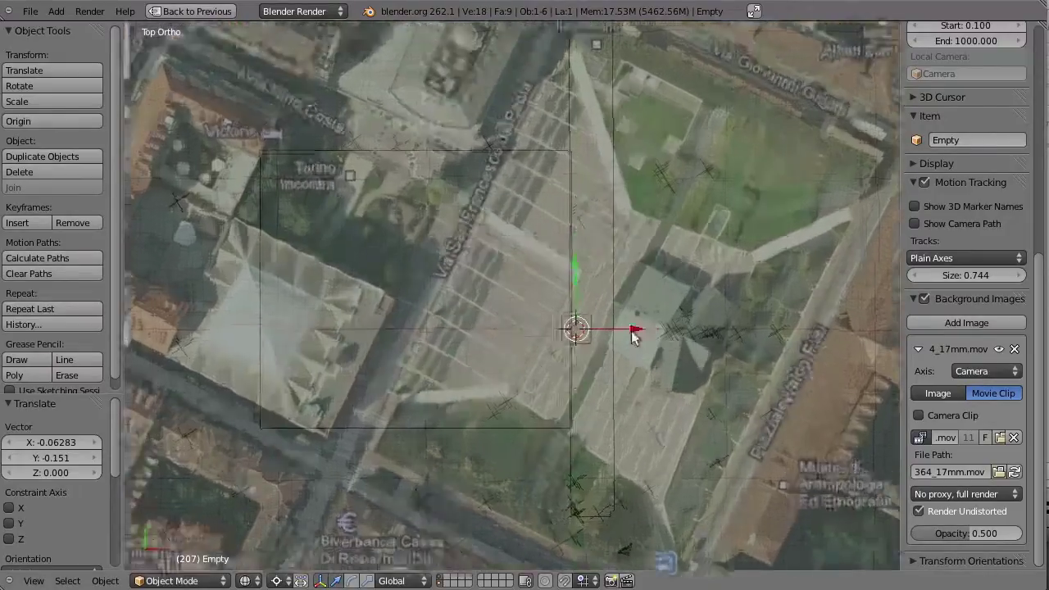
key("r")
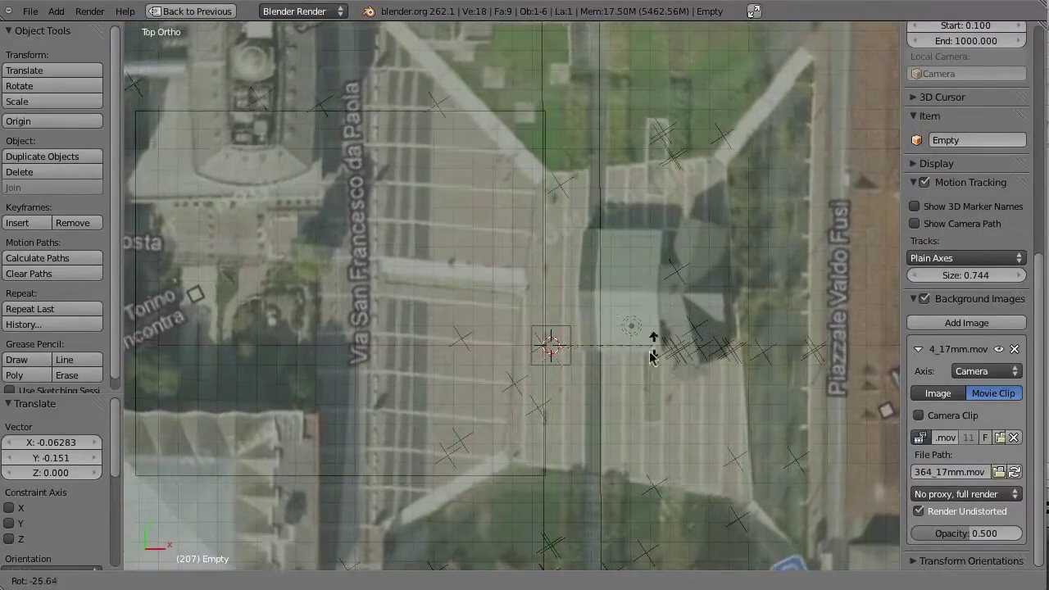
left_click(647, 337)
scroll(583, 379, "up", 3)
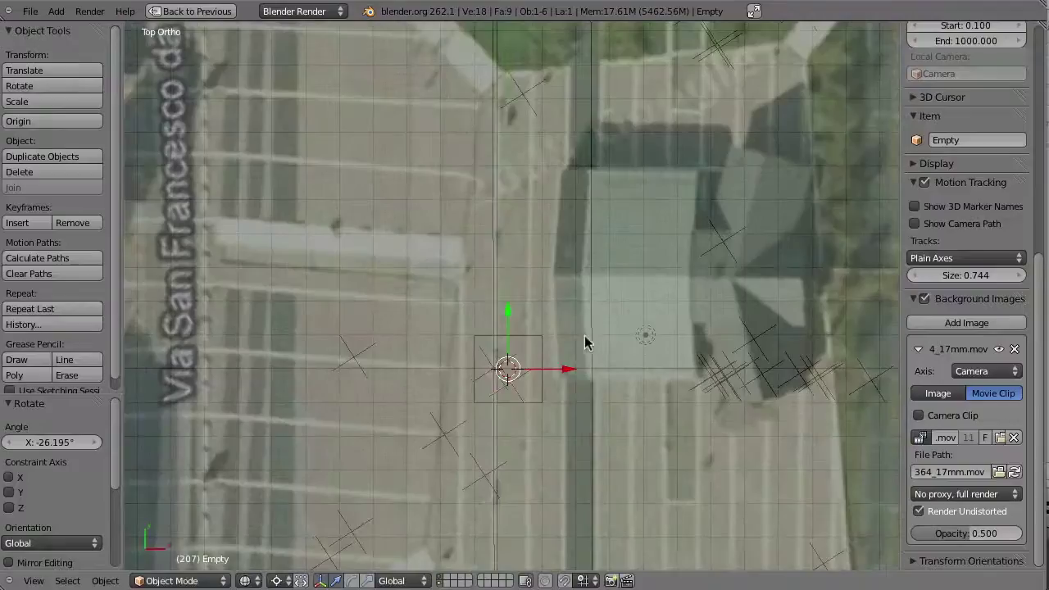
scroll(585, 361, "up", 1)
middle_click_drag(583, 382, 600, 312, "shift")
scroll(592, 303, "up", 1)
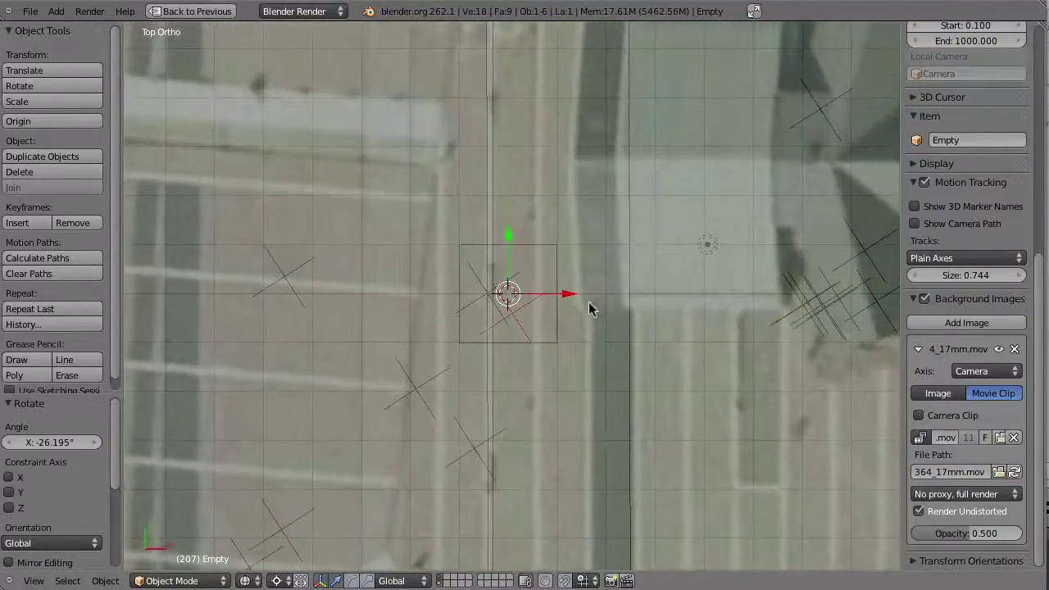
- Compare the tracked base corner of the slanted building in the footage with its location on the map image
scroll(592, 313, "down", 4)
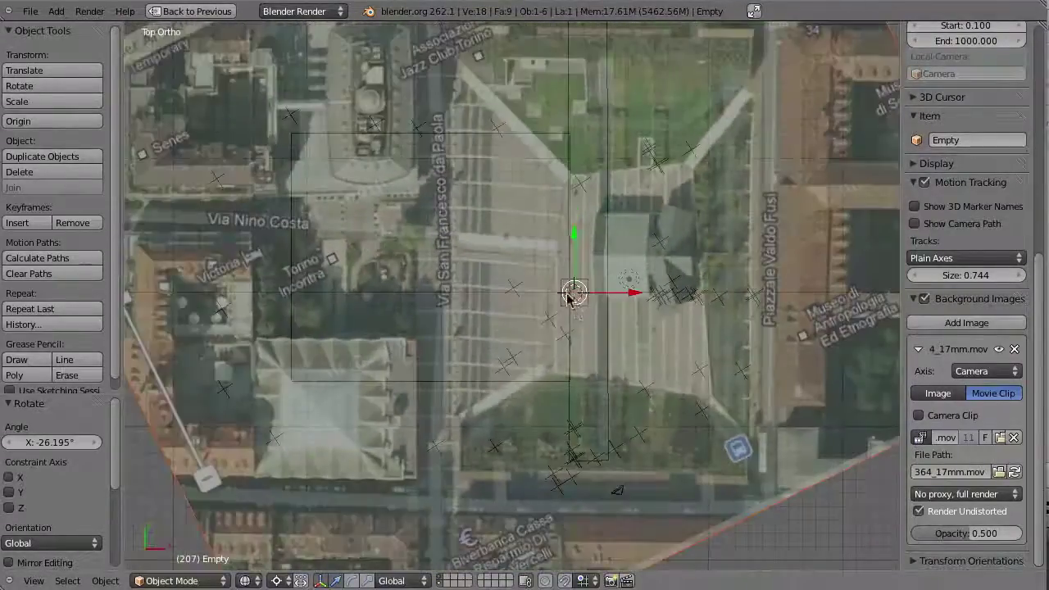
middle_click_drag(571, 297, 641, 322, "shift")
key("ctrl+Up")
key("ctrl+Up")
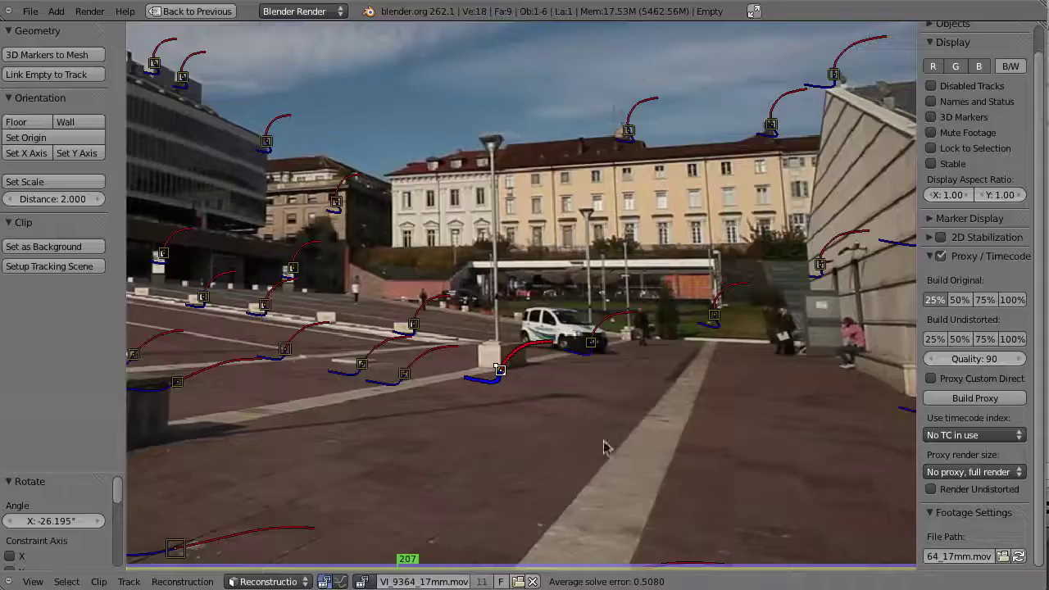
middle_click_drag(828, 370, 561, 337)
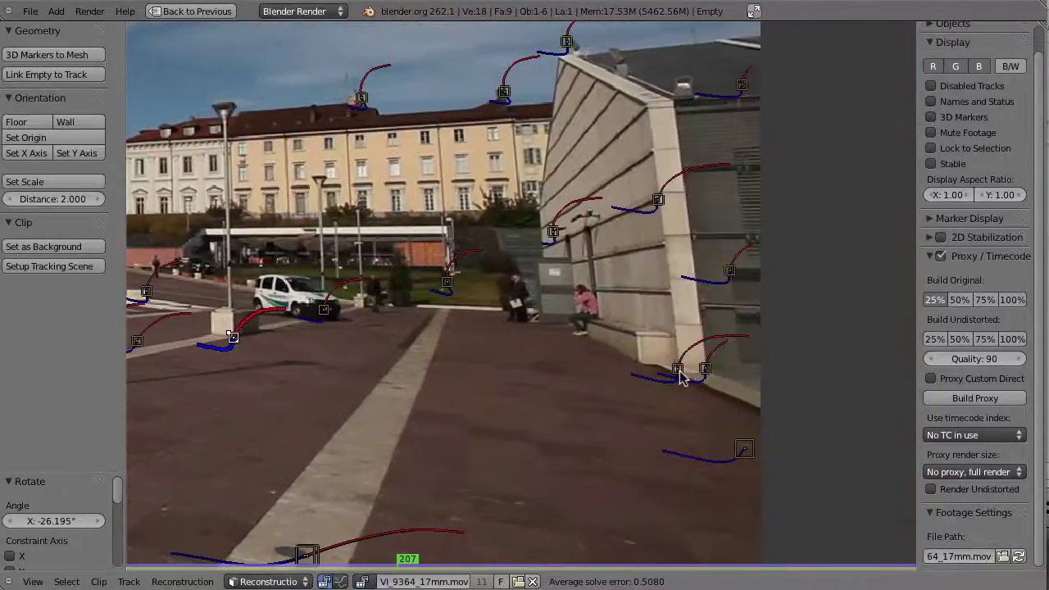
key("ctrl+Up")
key("ctrl+Up")
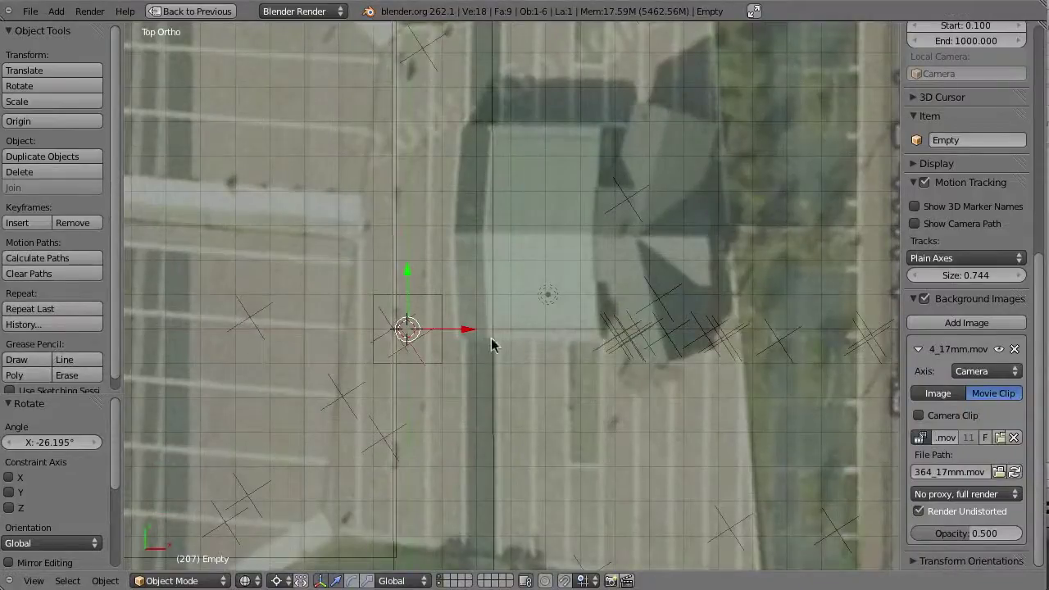
scroll(488, 329, "down", 1)
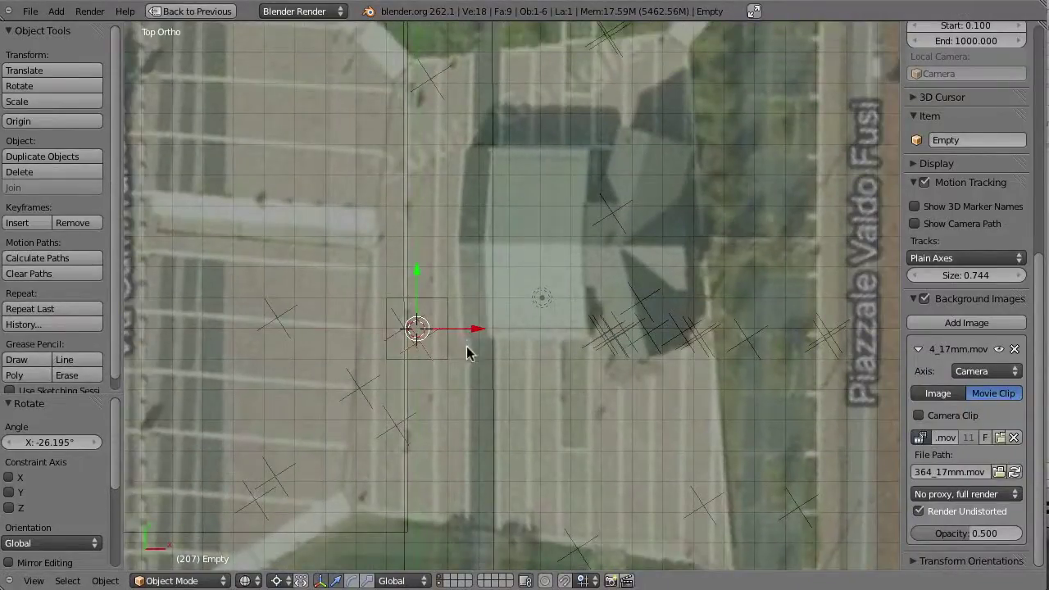
- Enlarge the map image about the 3D cursor in several passes, the first by 1.241 and the last by 1.889
key("s")
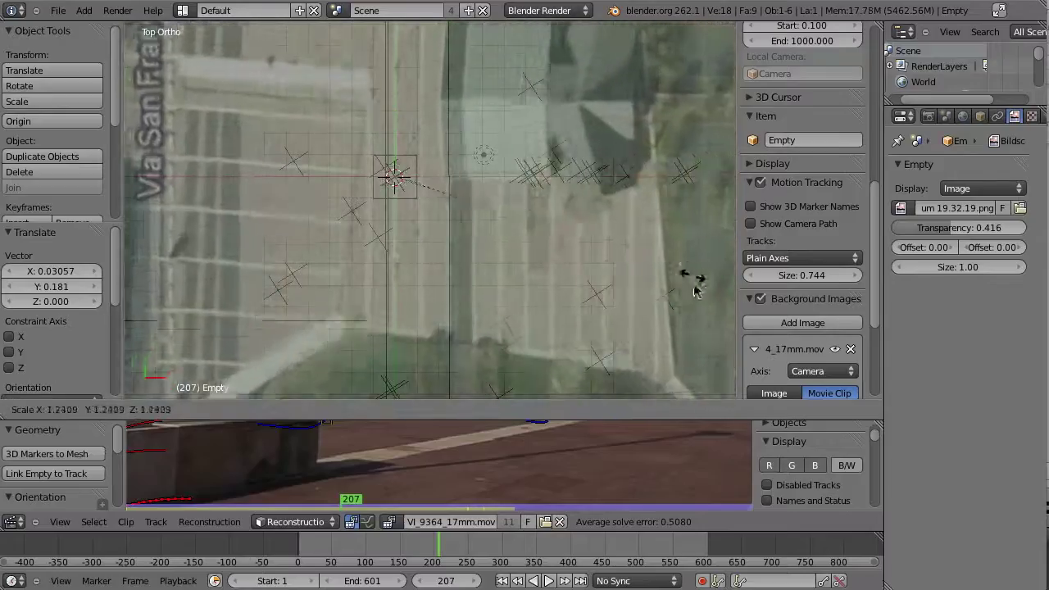
left_click(697, 292)
key("s")
right_click(471, 202)
key("s")
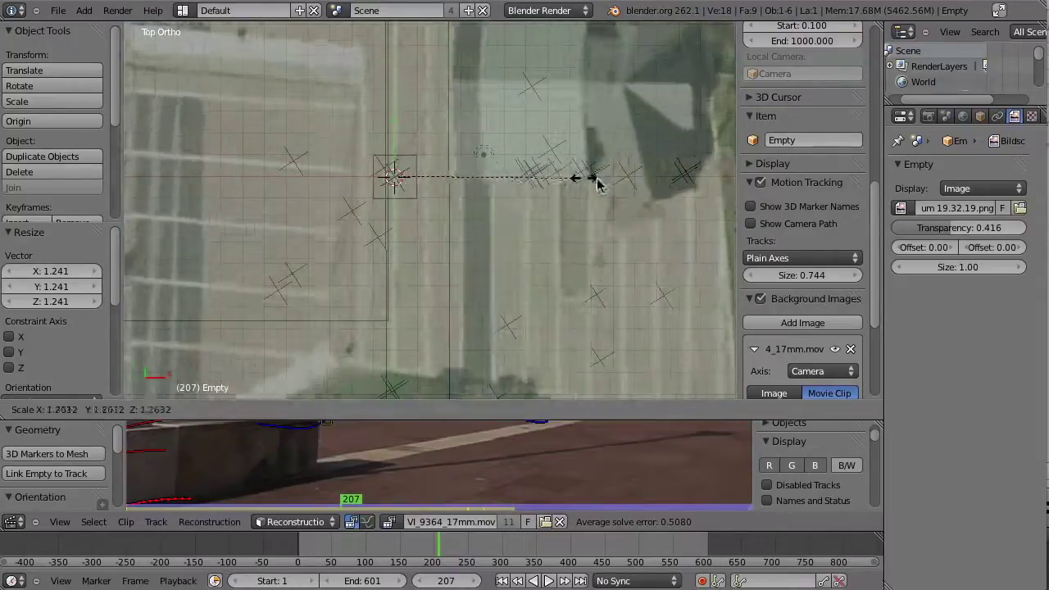
left_click(611, 175)
key("s")
left_click(566, 174)
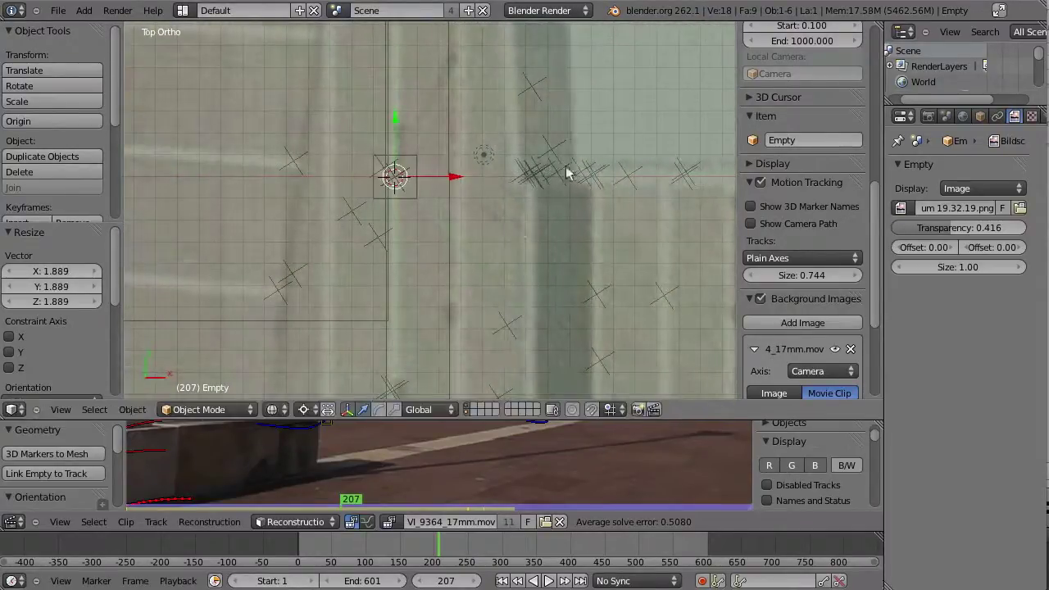
- Scale the map image by 0.969 about the 3D cursor and check its fit to the markers along the low wall
scroll(546, 188, "down", 4)
key("s")
left_click(506, 245)
scroll(494, 243, "down", 5)
scroll(492, 200, "up", 6)
mouse_move(492, 267)
middle_mouse_down("shift")
mouse_move(491, 200)
mouse_move(486, 256)
mouse_move(496, 287)
middle_mouse_up("shift")
scroll(489, 267, "down", 2)
scroll(399, 202, "up", 2)
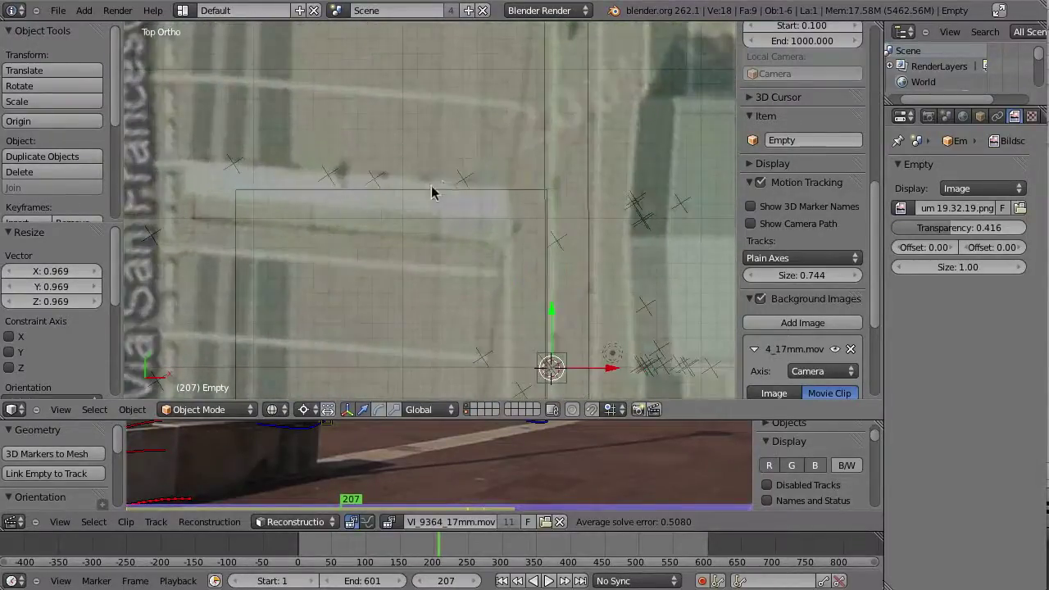
scroll(469, 186, "up", 3)
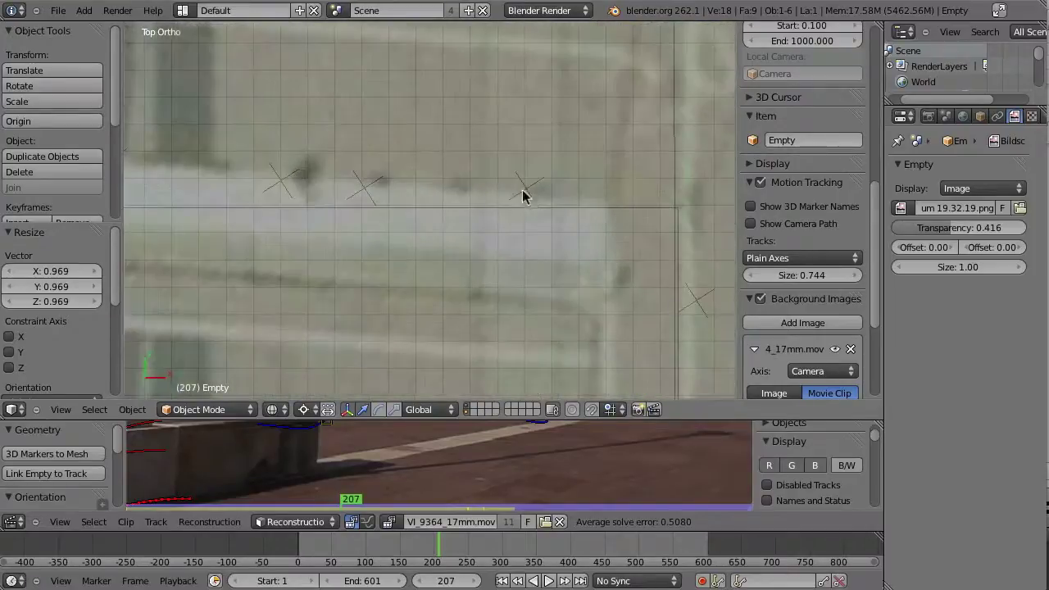
- Compare the tracked points in the footage with the map image, examining the markers over the large building beside Via San Francesco da Paola
key("shift+space")
key("shift+space")
key("shift+space")
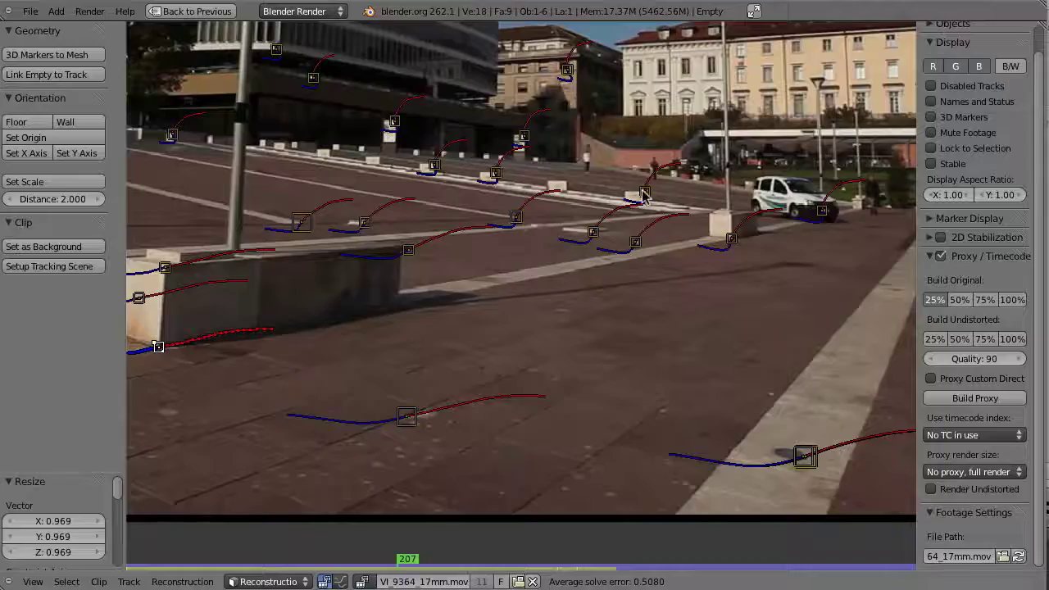
key("ctrl+Up")
key("ctrl+Up")
scroll(440, 246, "down", 5)
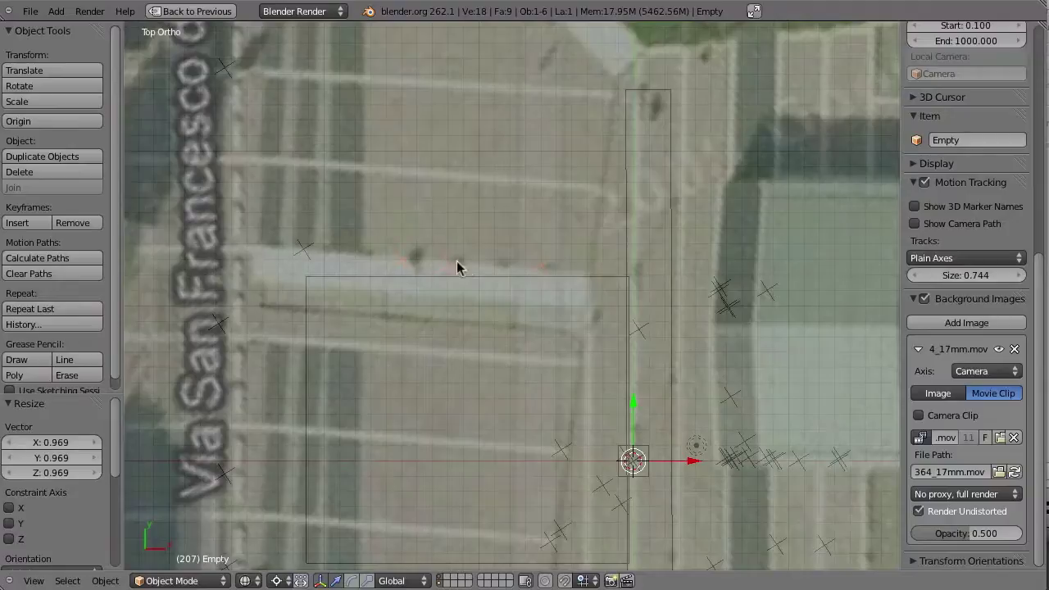
scroll(468, 281, "down", 4)
scroll(511, 269, "up", 2)
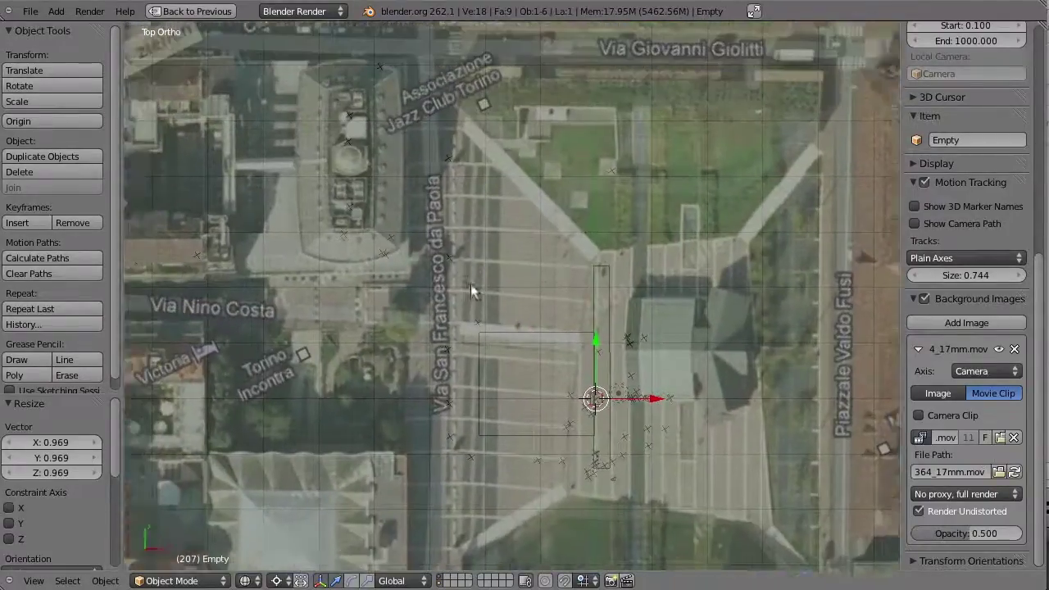
scroll(379, 235, "up", 5)
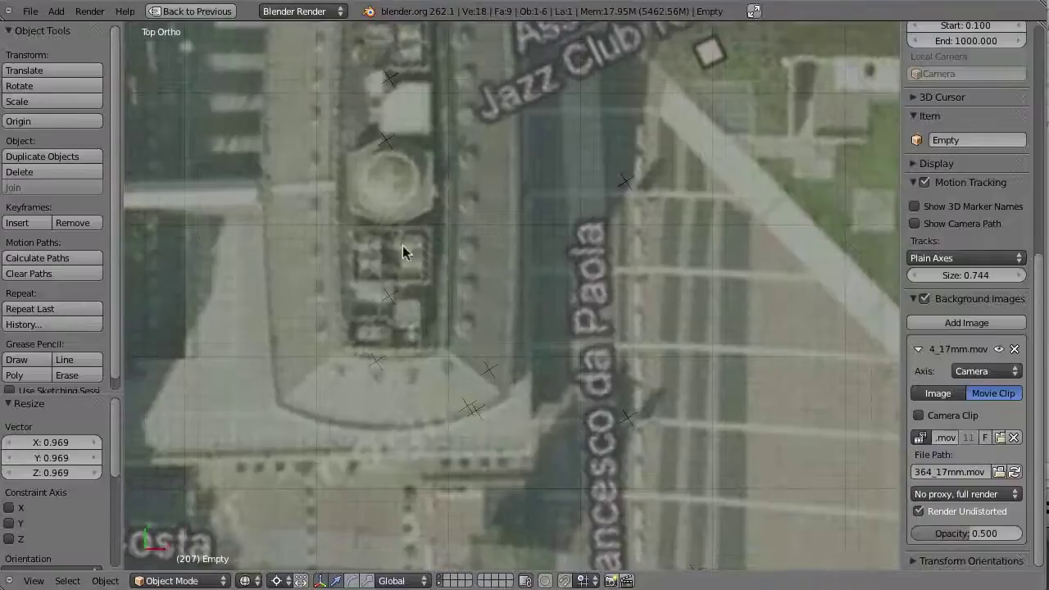
middle_click_drag(408, 255, 376, 325, "shift")
middle_click_drag(437, 186, 403, 159, "shift")
middle_click_drag(379, 237, 364, 213)
key("KP_7")
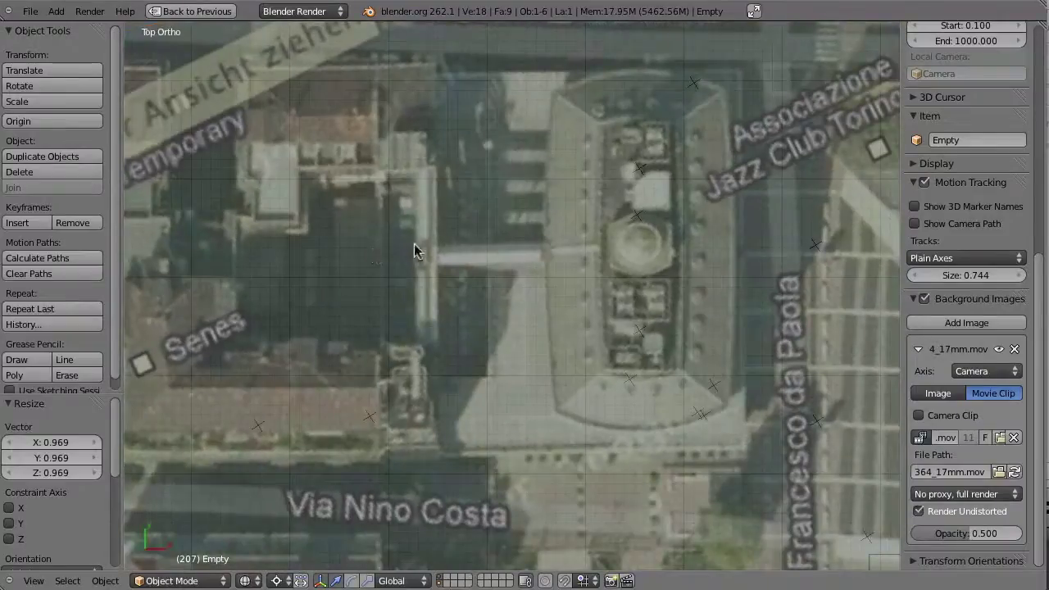
- Scale the map image by 1.037 about the 3D cursor and check its fit to the markers across the square
middle_click_drag(613, 267, 429, 255, "shift")
middle_click_drag(528, 257, 481, 221, "shift")
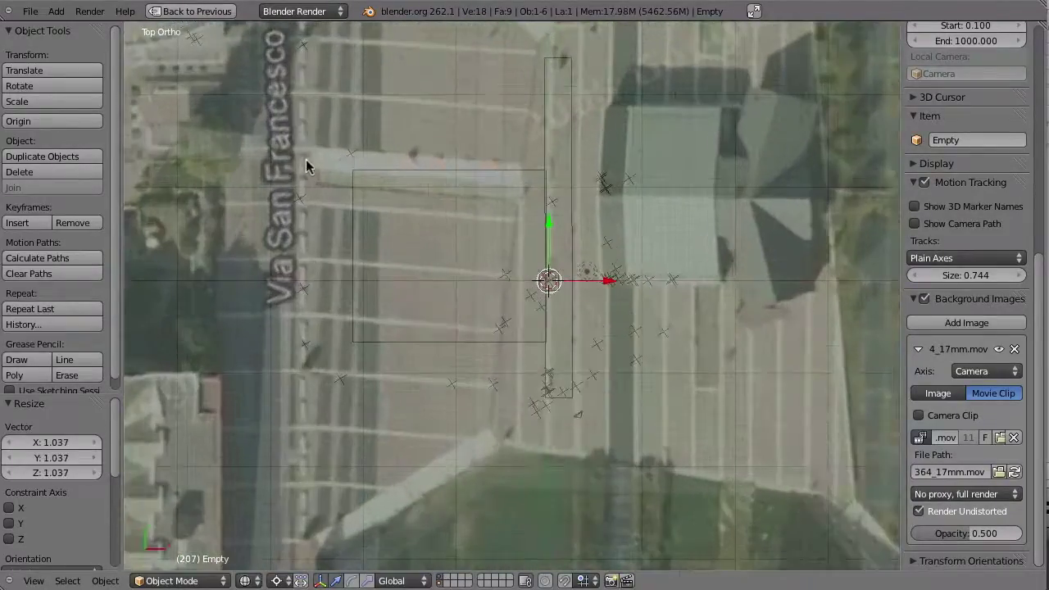
scroll(548, 232, "down", 3)
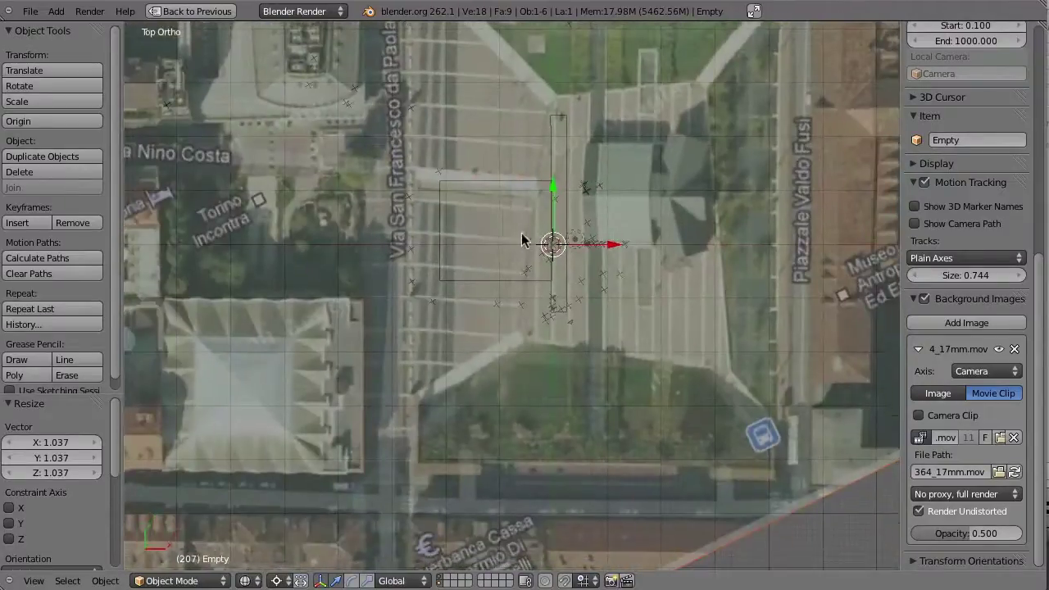
scroll(475, 237, "down", 1)
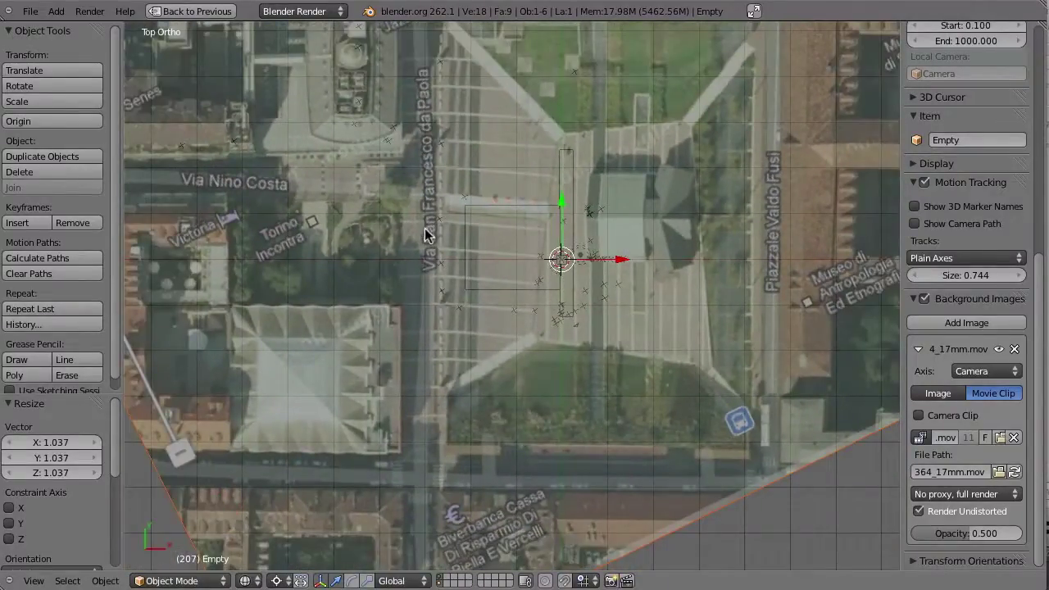